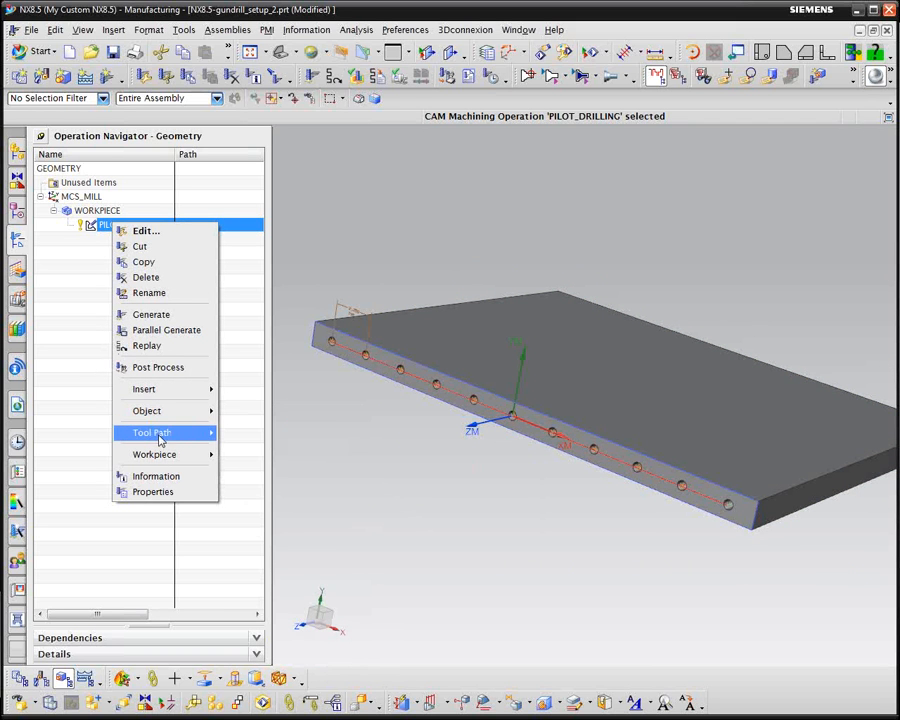
Verify the PILOT_DRILLING tool path with a 3D dynamic material removal simulation at animation speed 2
mouse_move(159, 436)
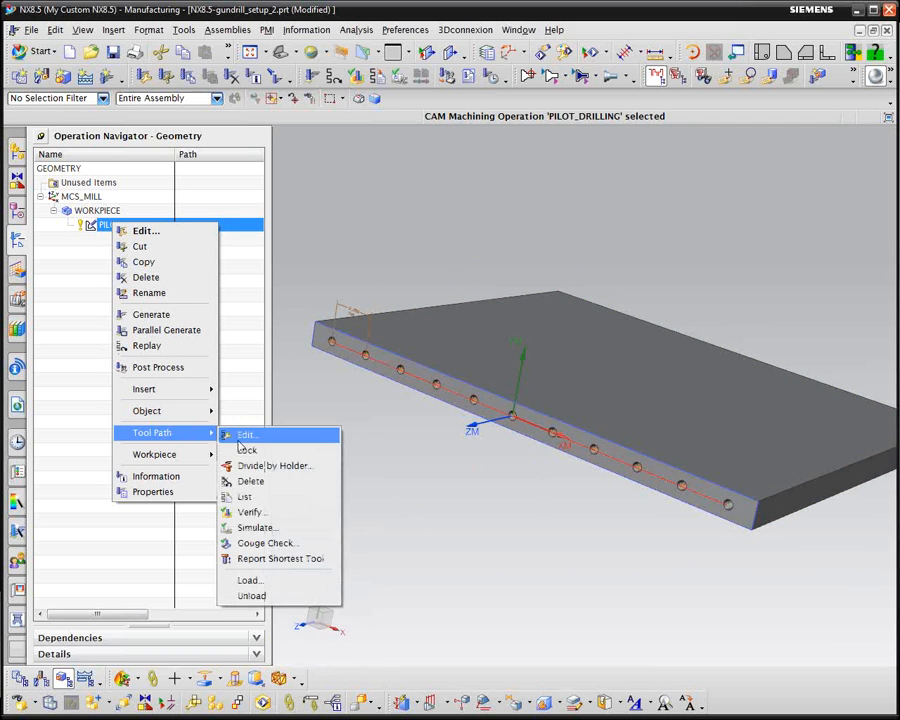
left_click(251, 513)
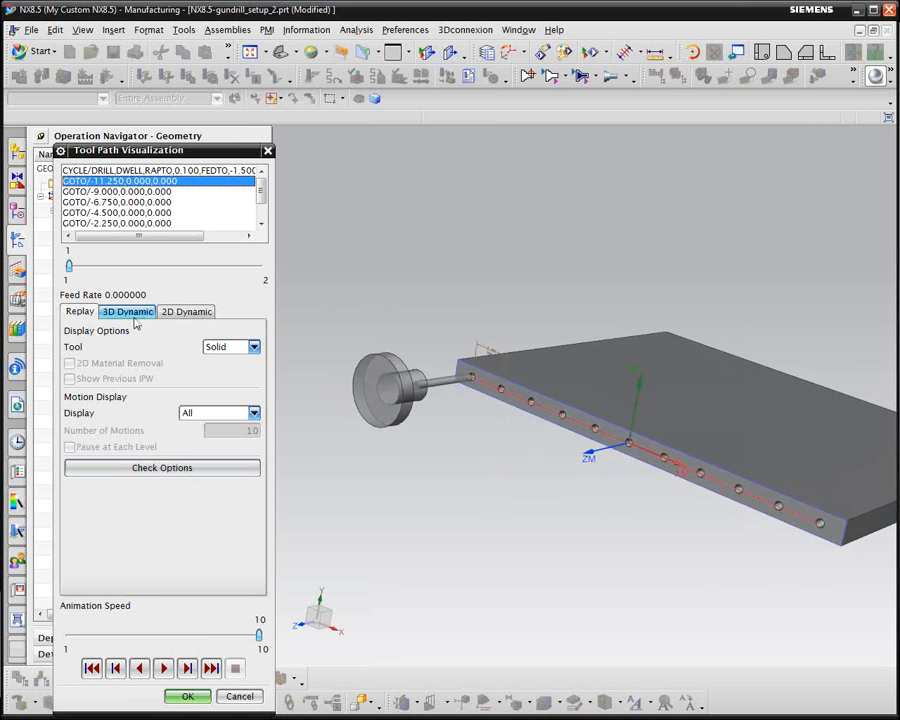
left_click(135, 317)
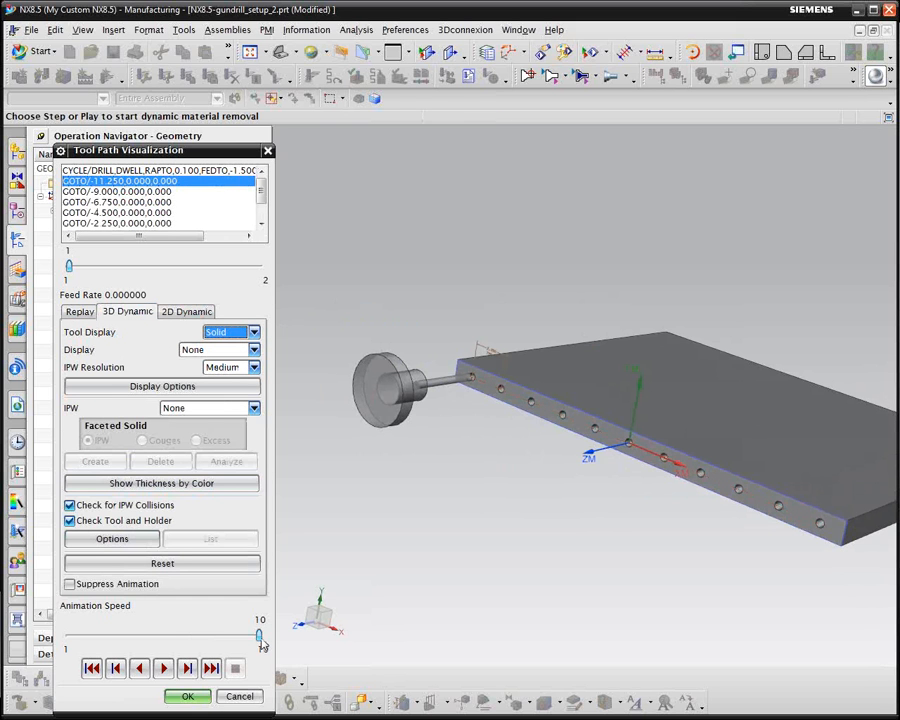
left_click_drag(259, 638, 80, 646)
left_click(80, 646)
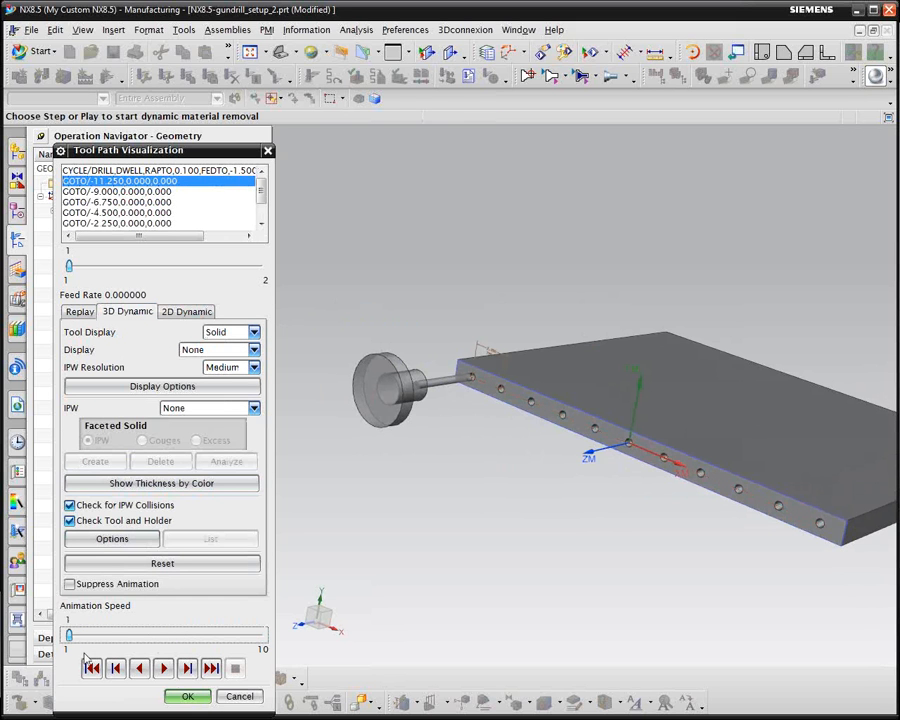
left_click(120, 641)
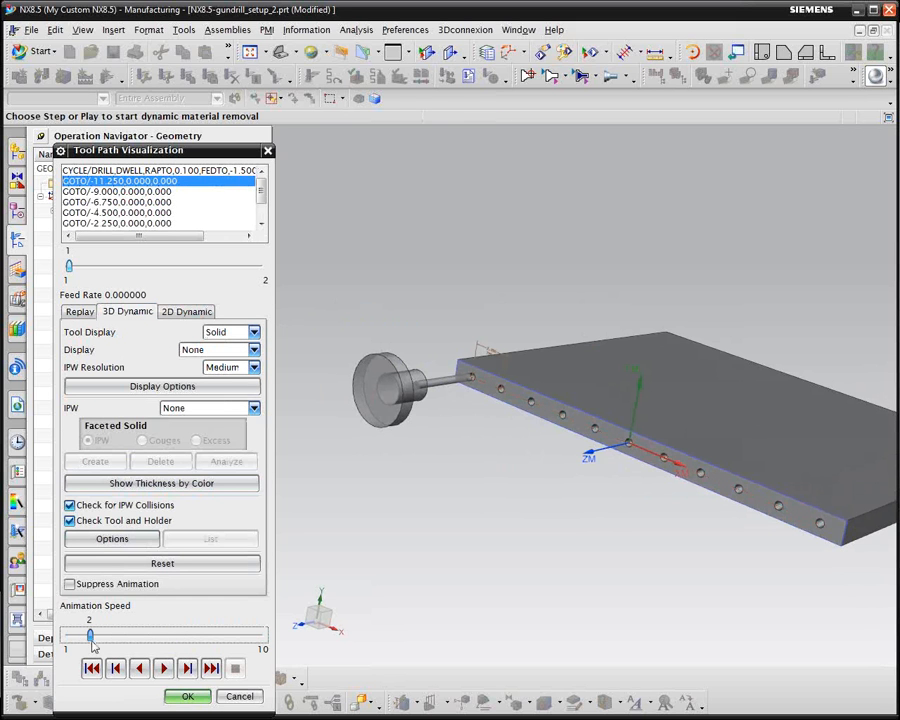
left_click(160, 669)
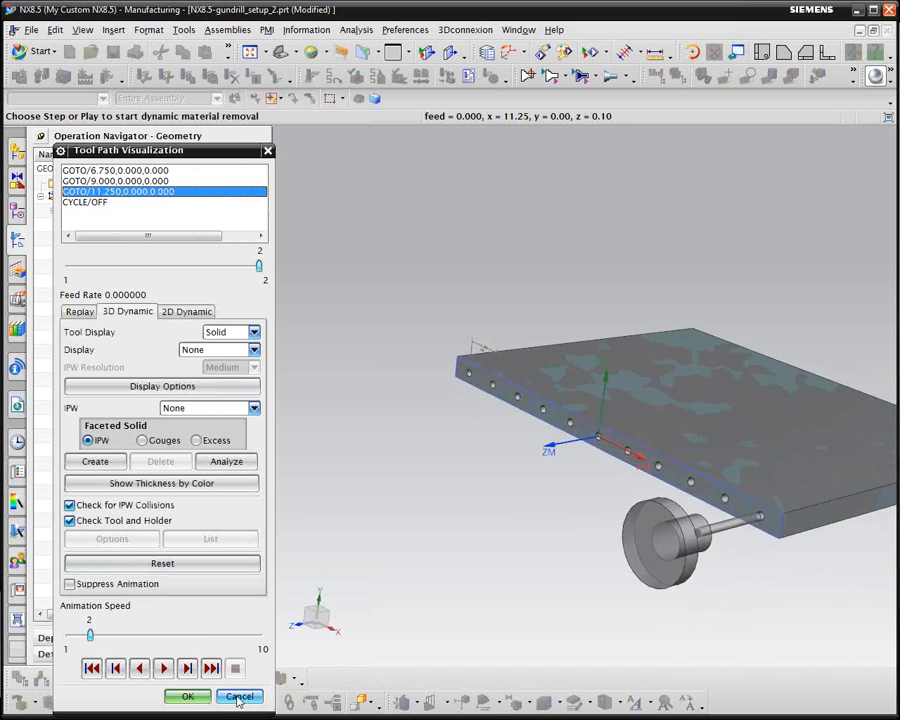
left_click(236, 699)
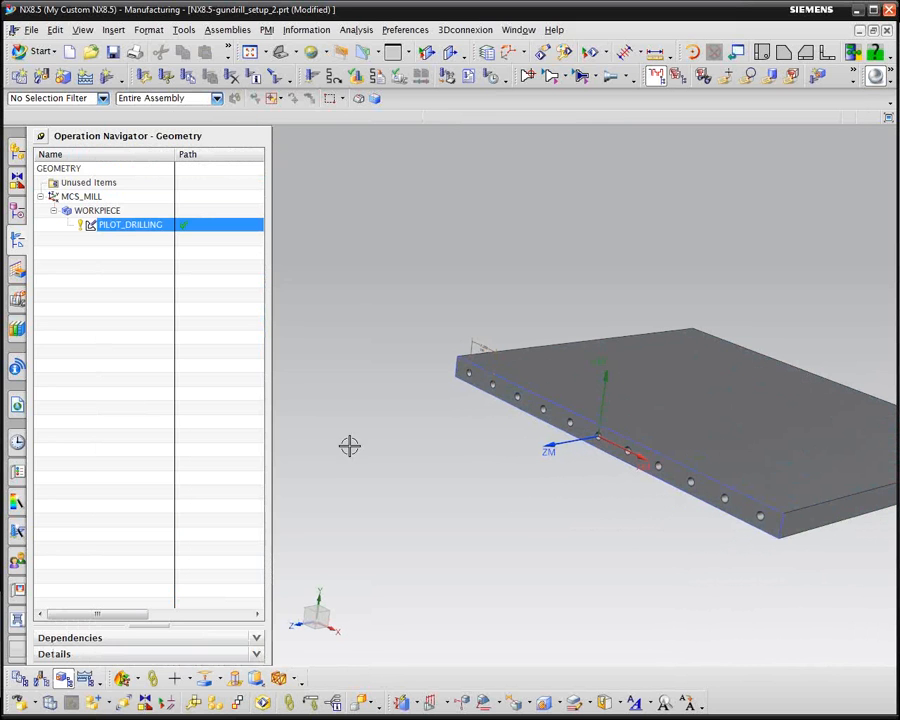
Insert a MILL_CONTROL operation of type mill_multi-axis under WORKPIECE, keeping the tool set to NONE
left_click(93, 211)
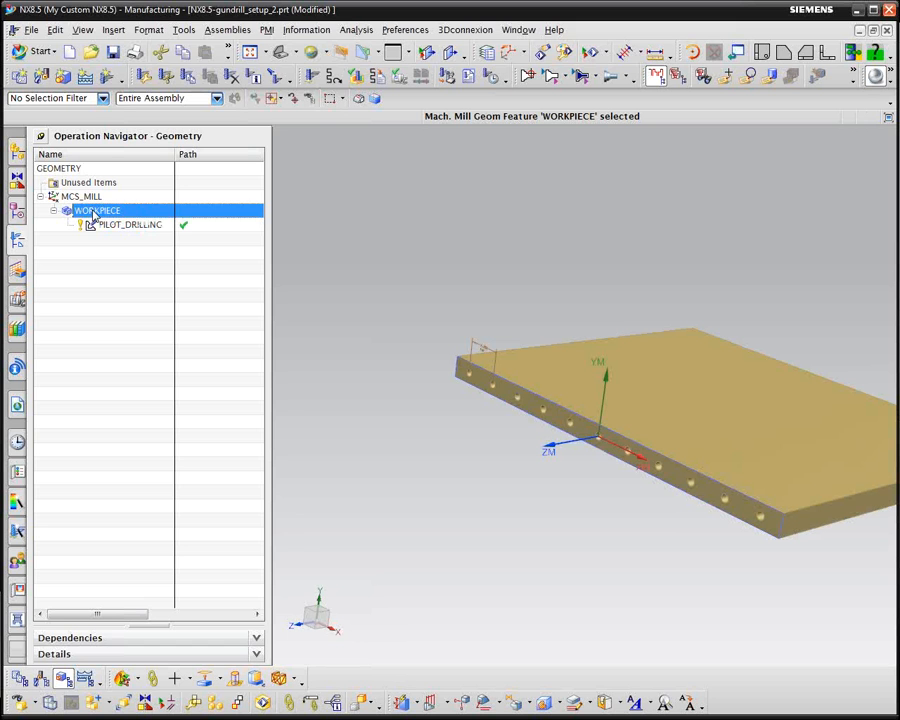
right_click(93, 214)
mouse_move(135, 388)
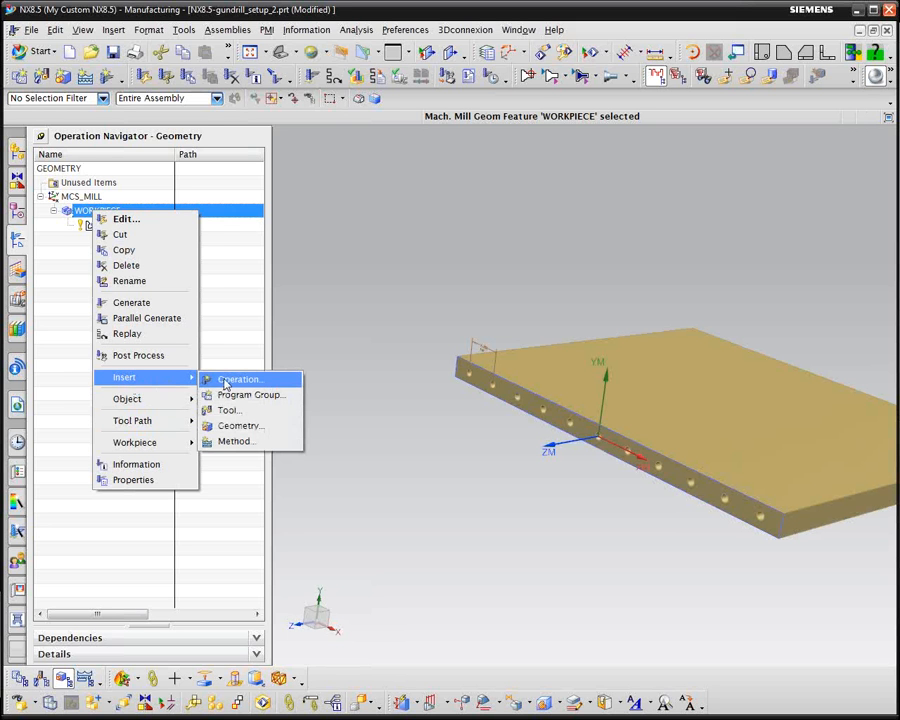
left_click(226, 381)
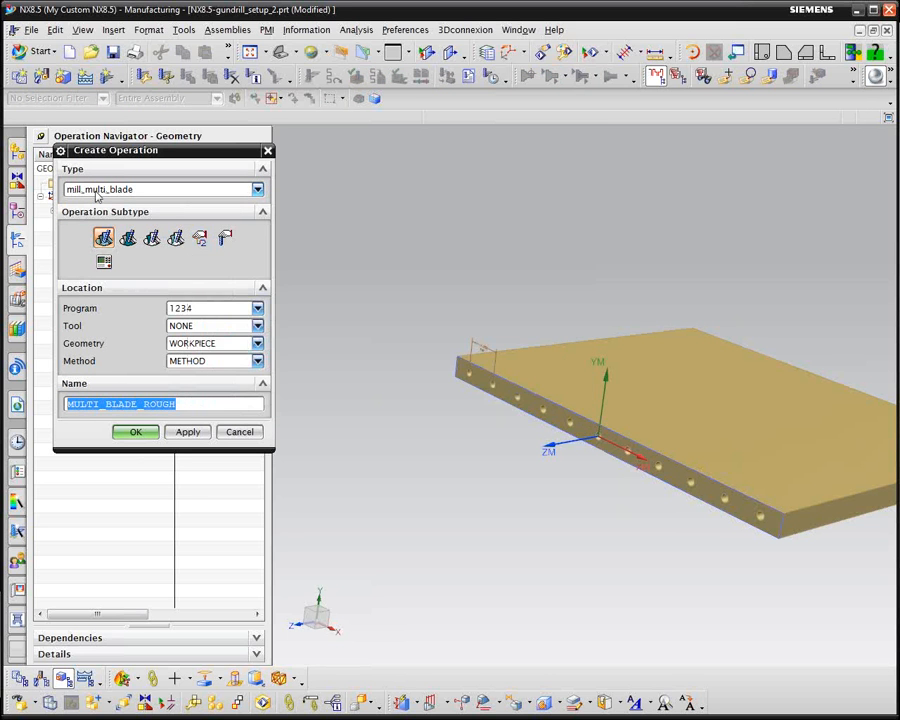
left_click(257, 191)
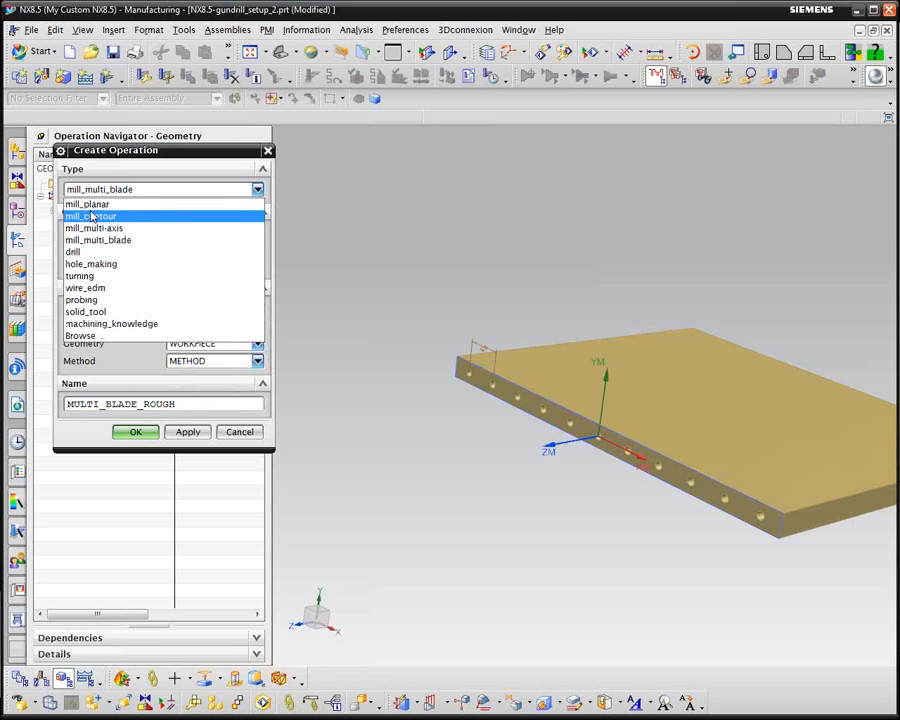
left_click(120, 228)
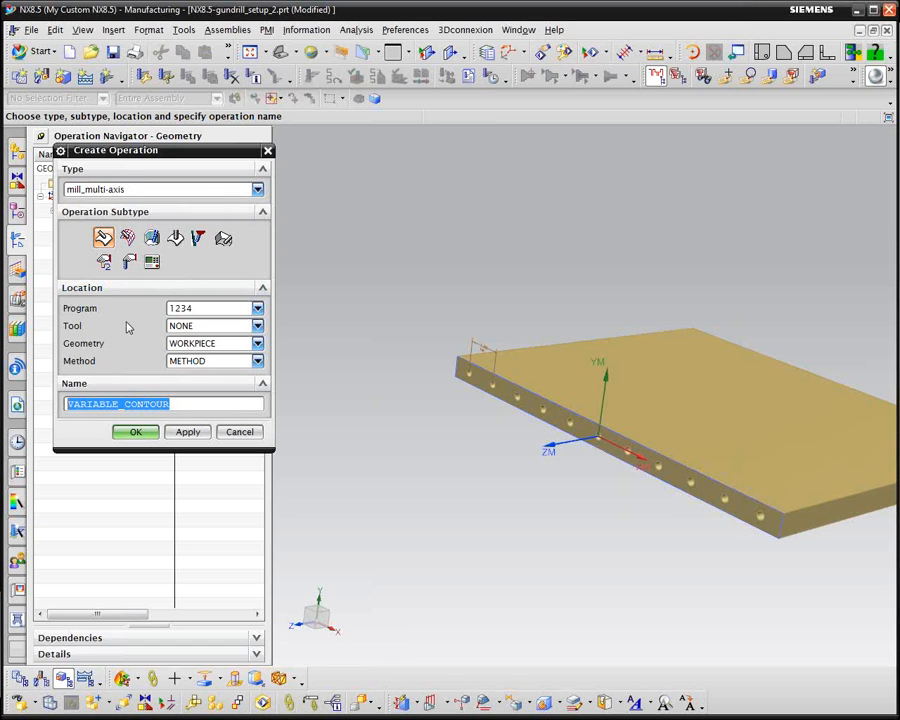
left_click(151, 262)
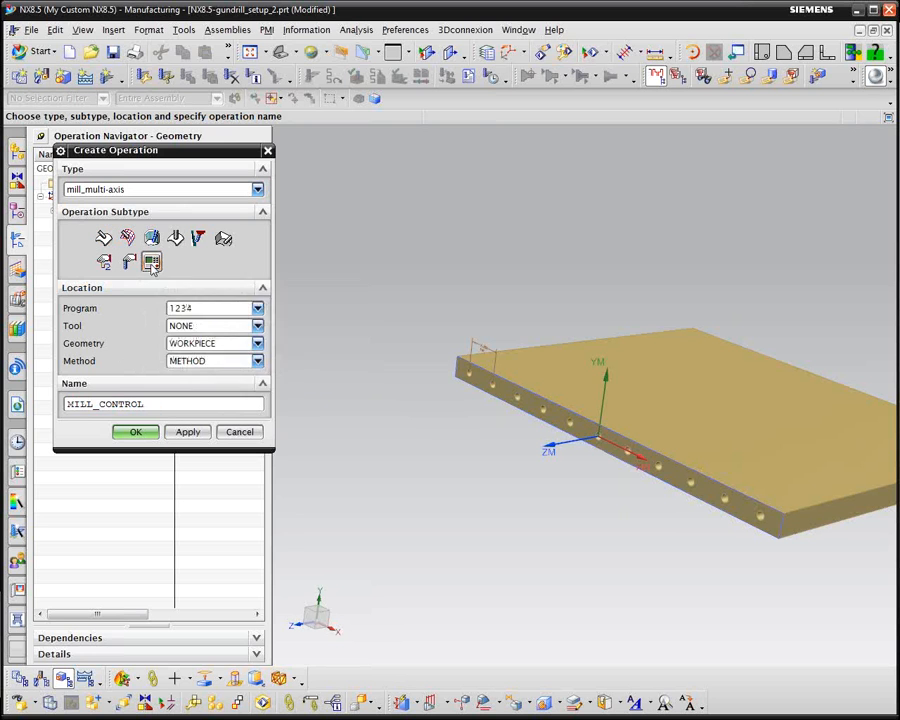
left_click(137, 432)
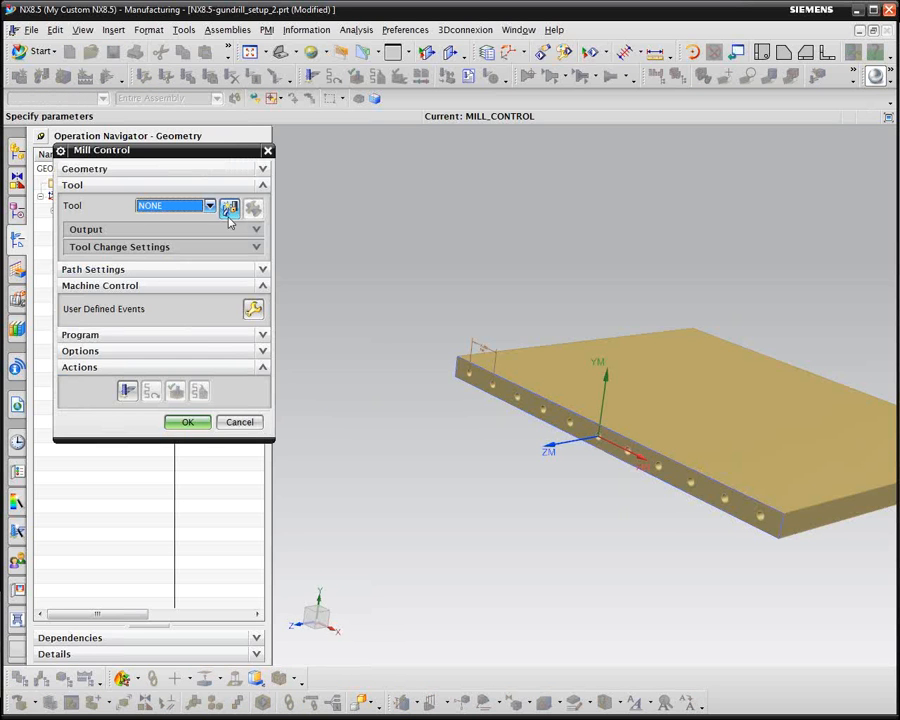
Add an active Spindle Off user-defined event to the mill control operation and accept the operation
left_click(252, 310)
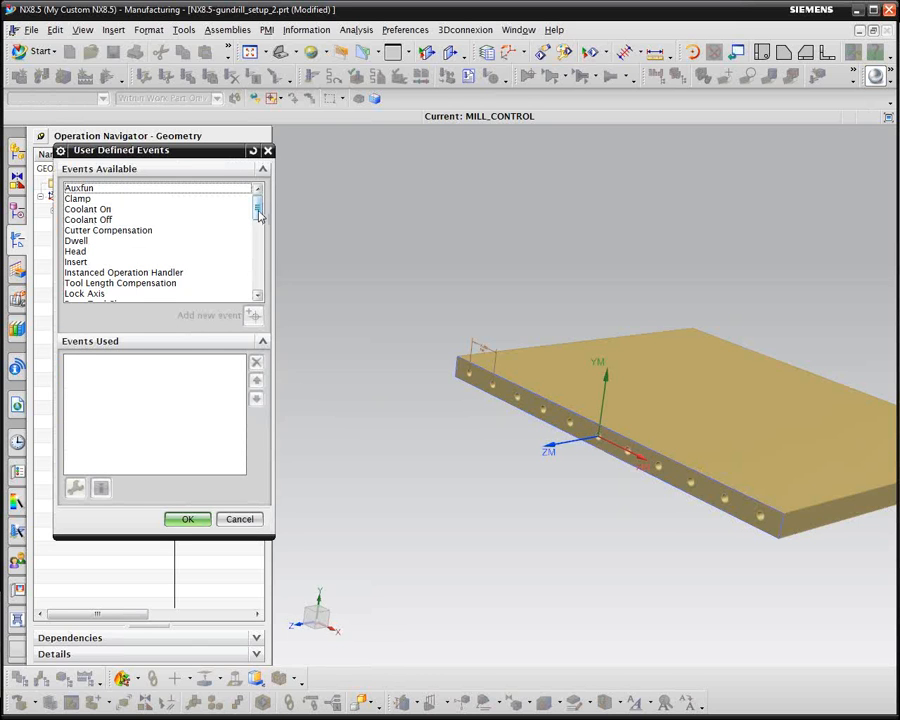
left_click_drag(257, 207, 256, 266)
left_click(92, 221)
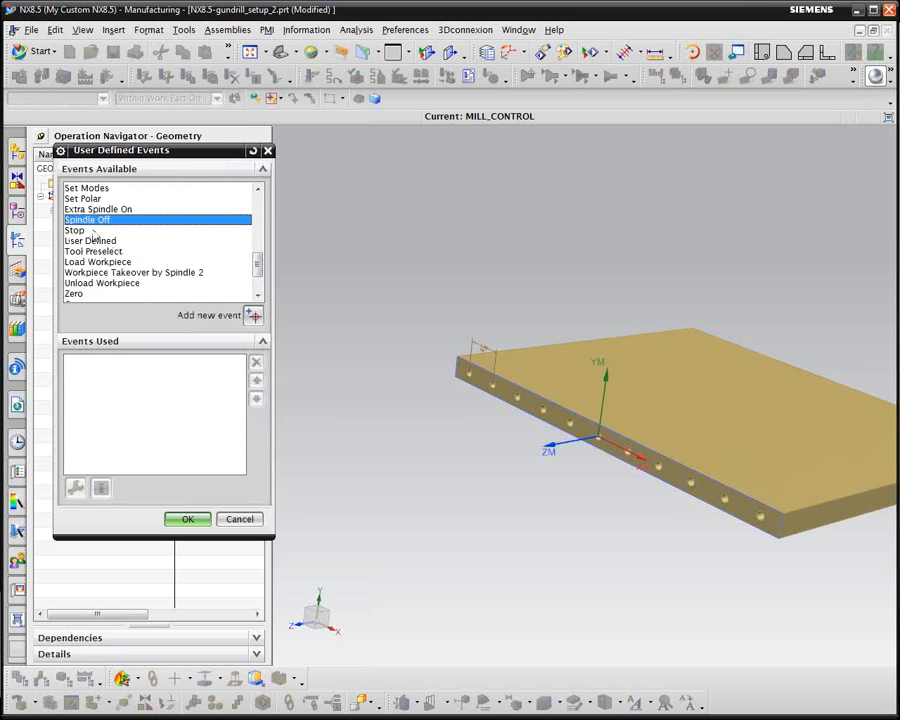
left_click(253, 315)
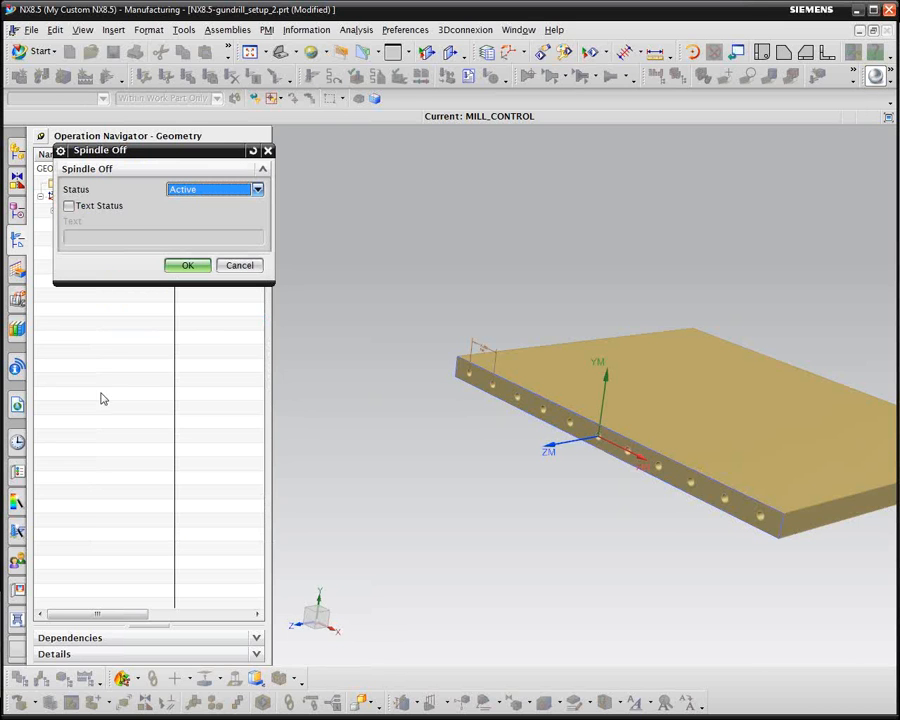
left_click(188, 266)
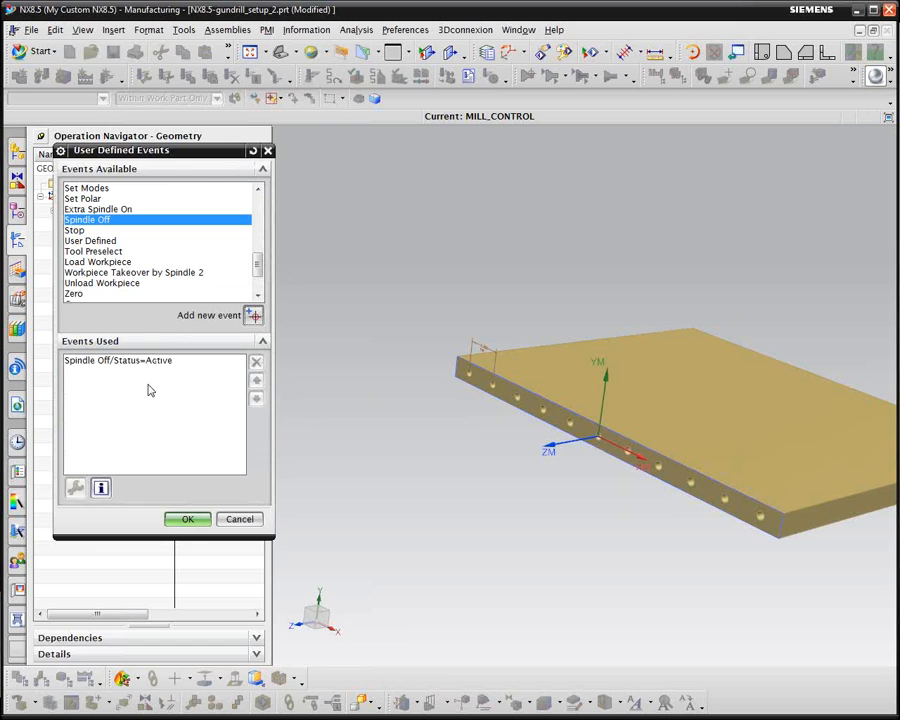
left_click(186, 519)
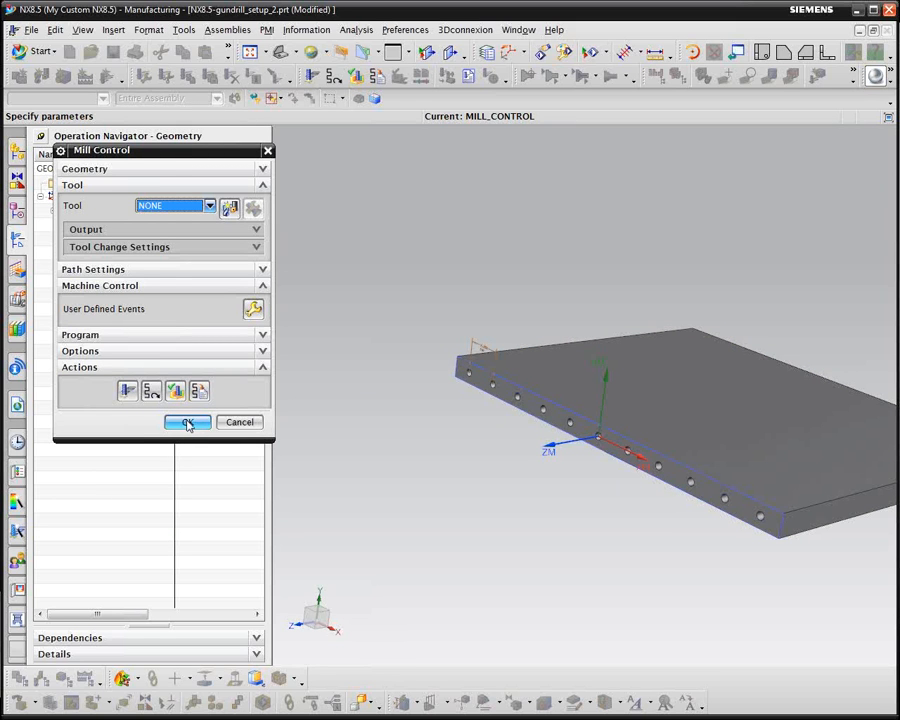
left_click(187, 424)
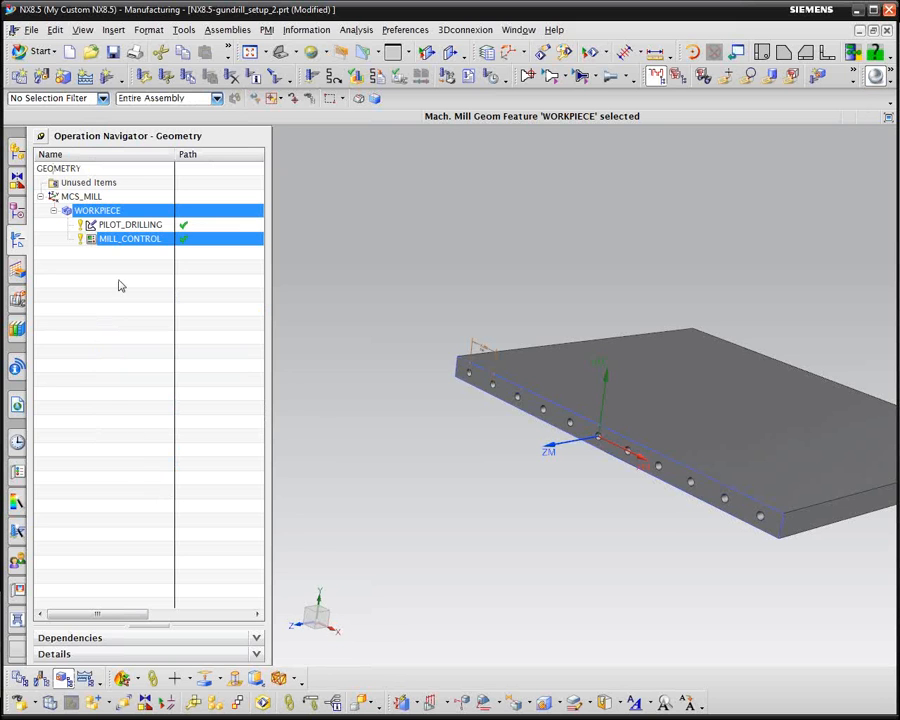
Insert a mill_multi-axis GENERIC_MOTION operation under WORKPIECE using the UGTI0307_1001 (7/16" X 12" GUN DRILL) tool
left_click(105, 210)
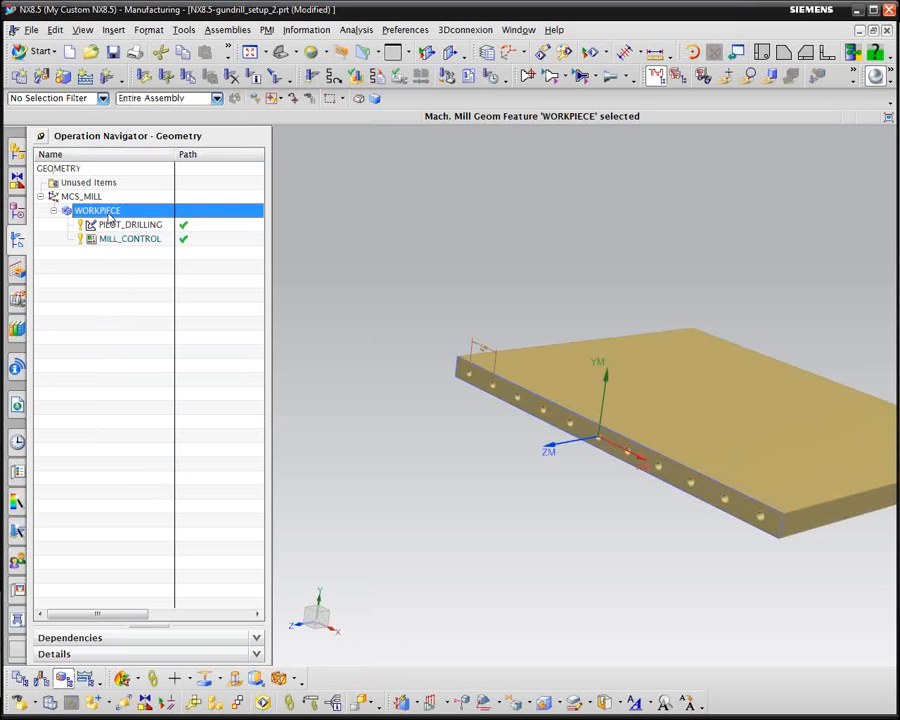
right_click(110, 213)
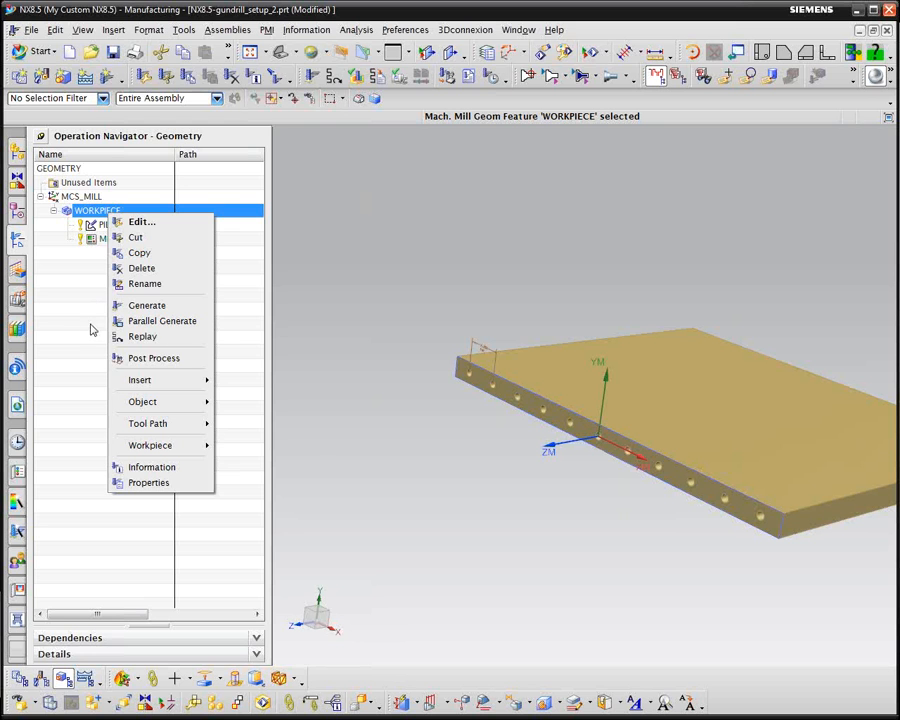
mouse_move(173, 382)
left_click(250, 382)
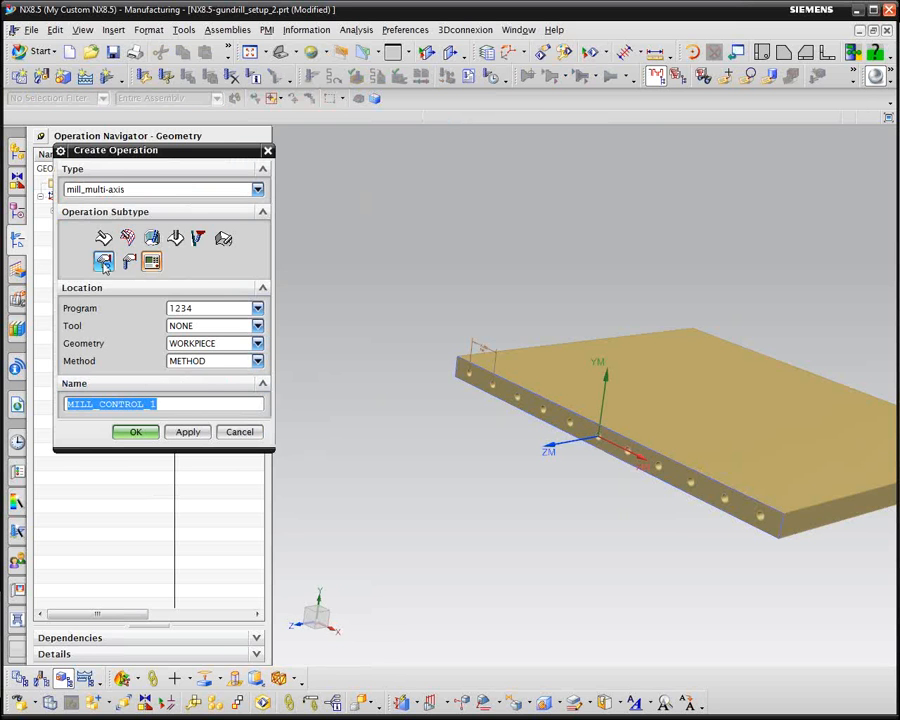
left_click(104, 263)
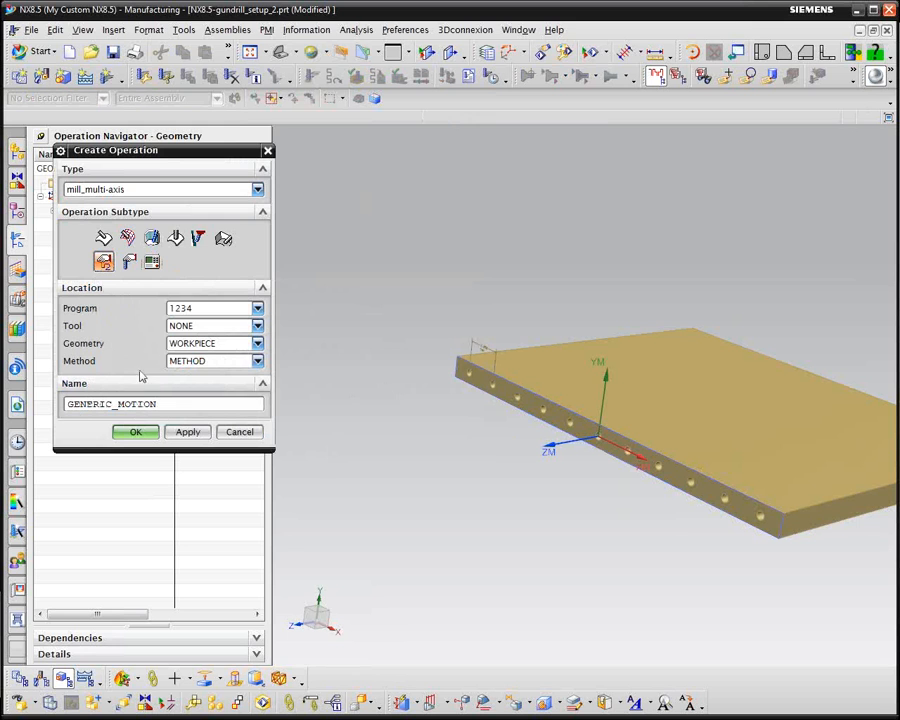
left_click(257, 326)
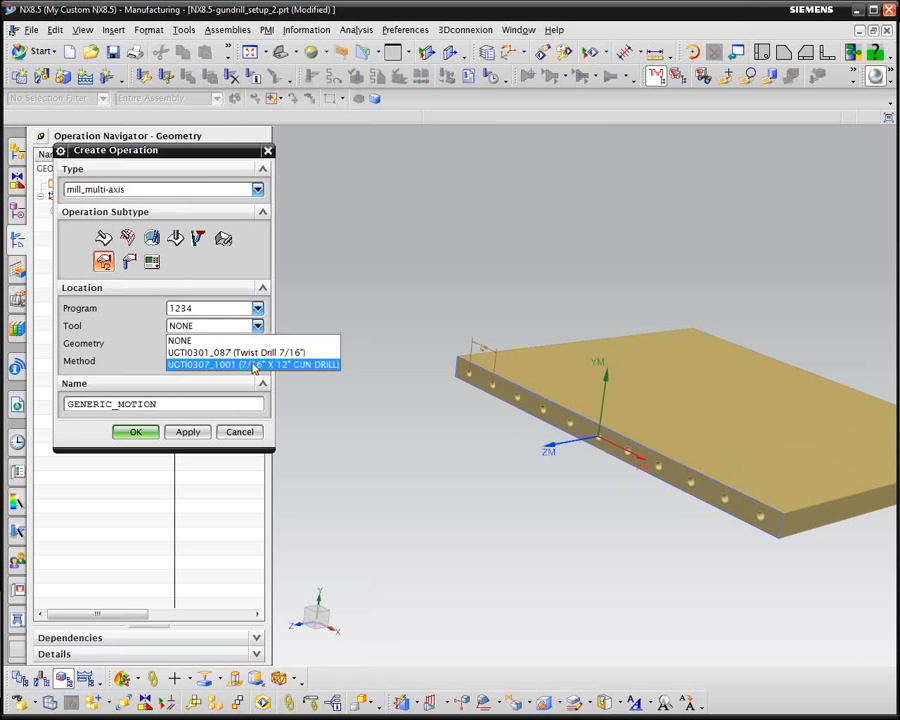
left_click(254, 366)
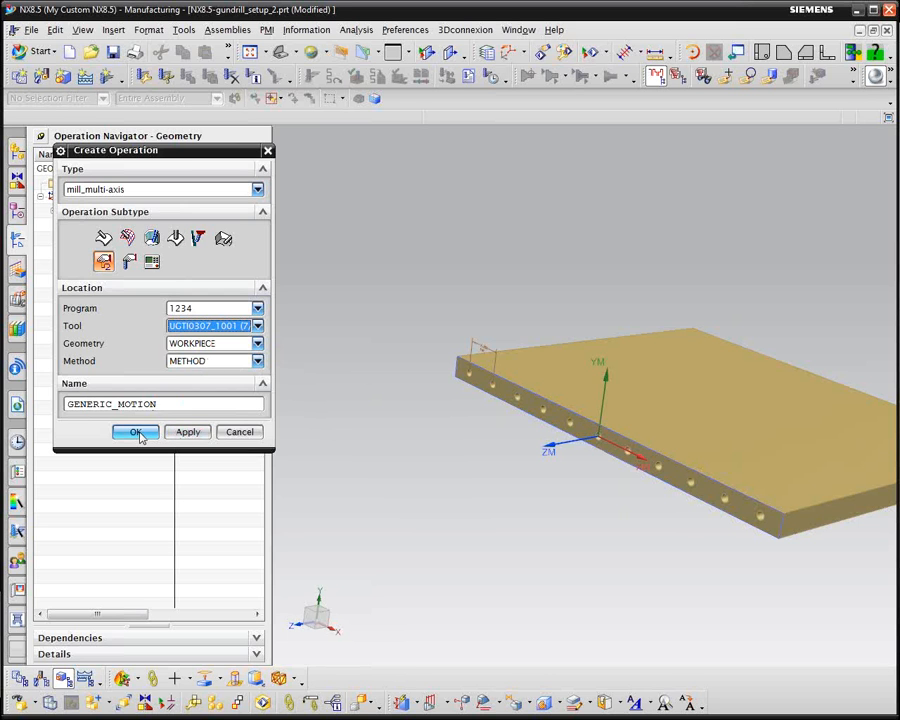
left_click(138, 432)
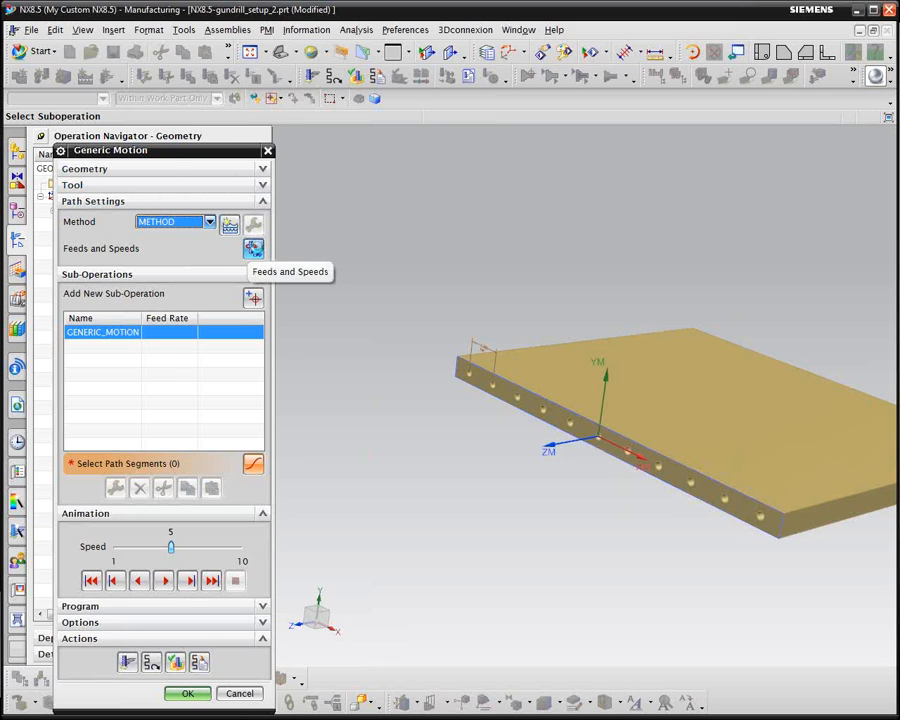
In the generic motion's feeds and speeds, set the spindle output mode to None and choose the spindle direction option
left_click(253, 248)
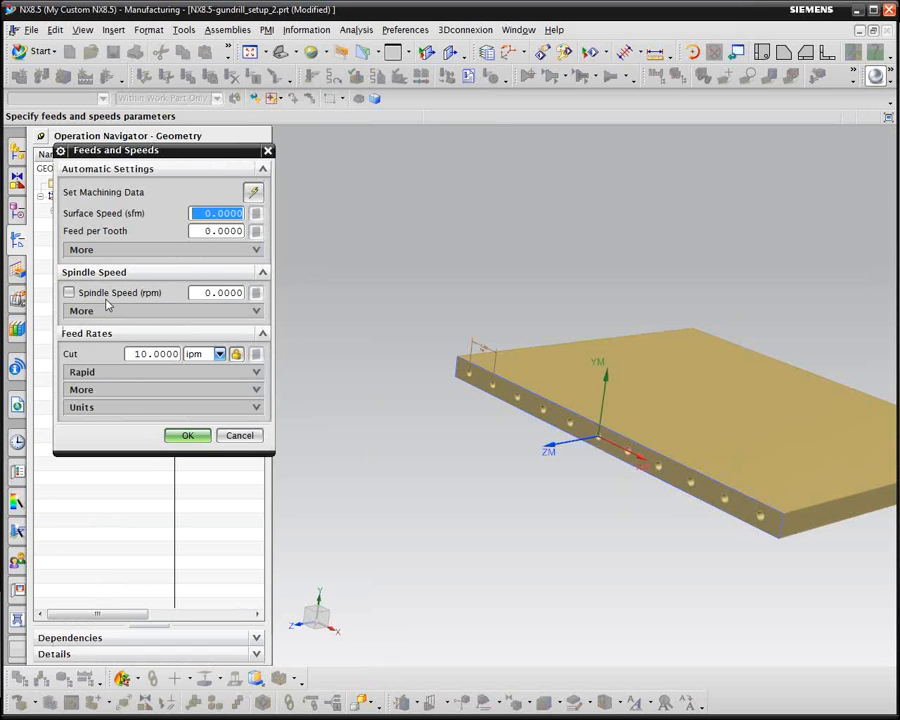
left_click(257, 313)
left_click(232, 331)
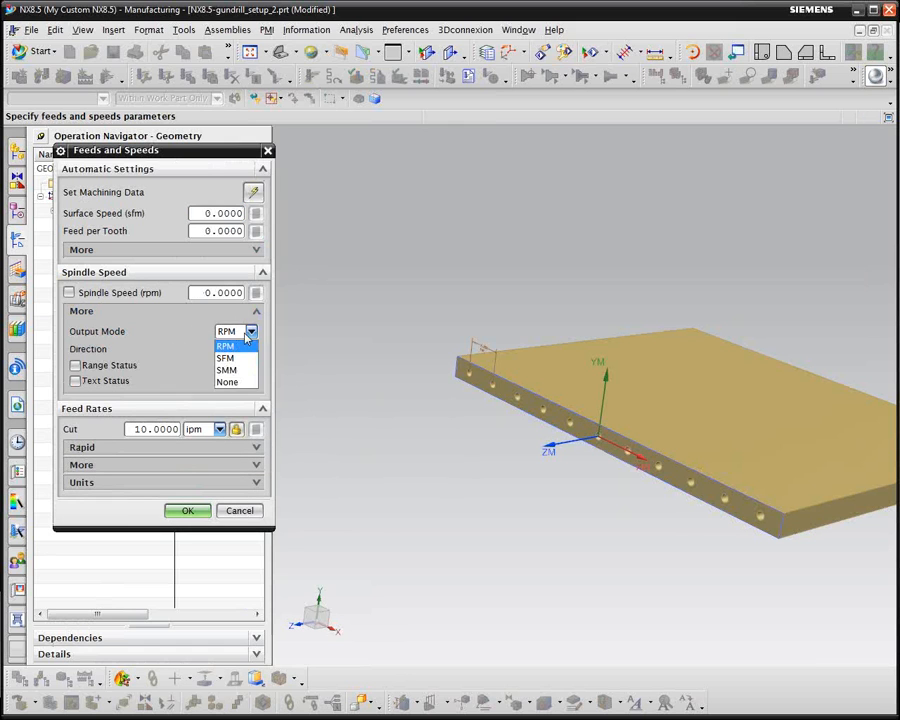
left_click(229, 381)
left_click(236, 348)
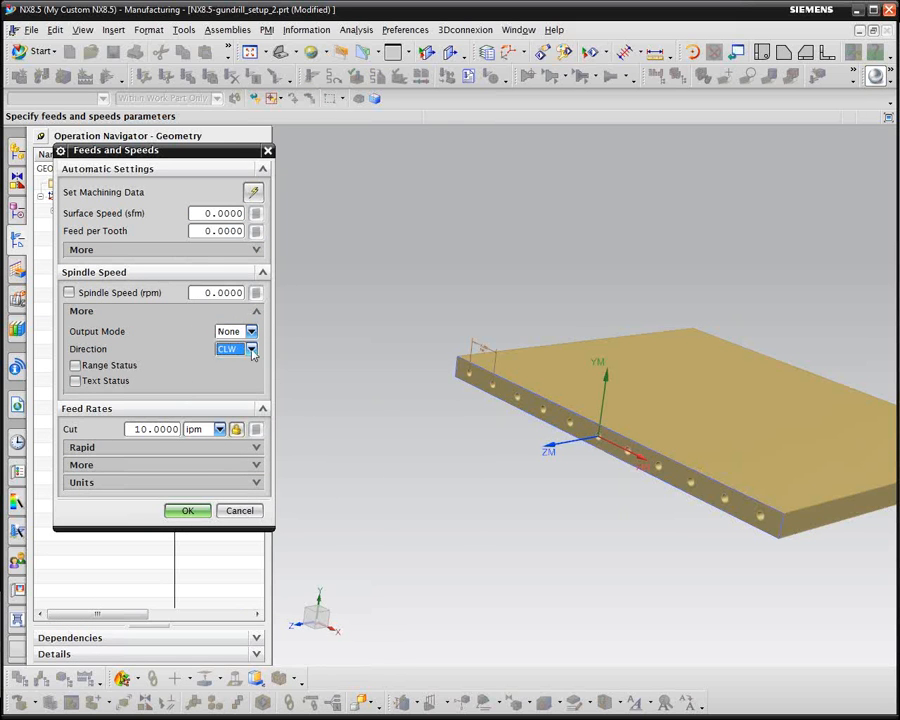
left_click(228, 364)
left_click(185, 511)
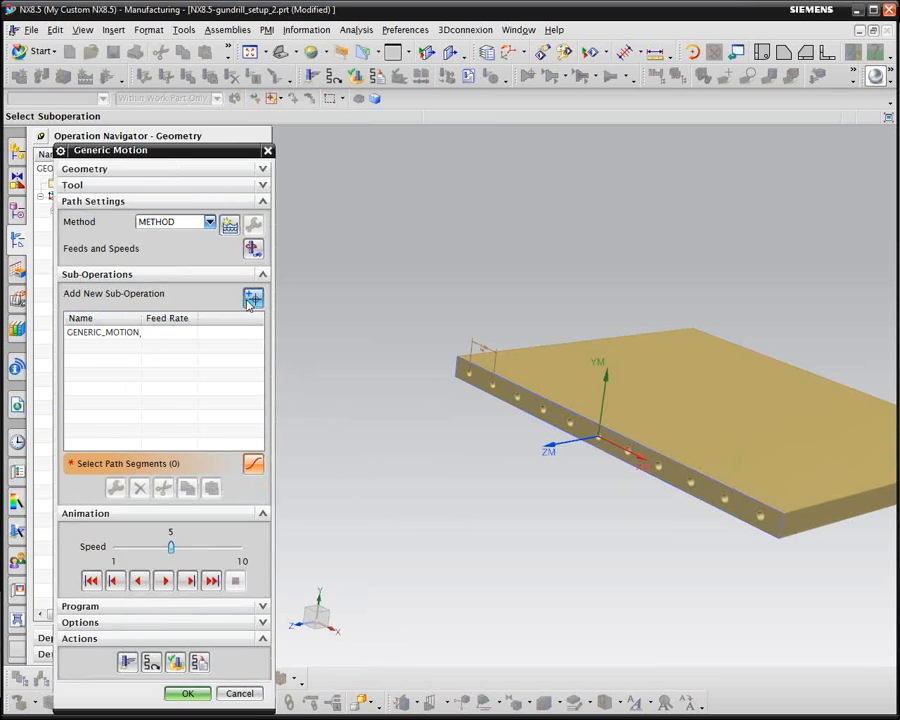
Add a Linear Move To Point sub-operation under GENERIC_MOTION, targeting the arc center of the edge hole nearest the plate's corner, with Traversal motion
left_click(115, 336)
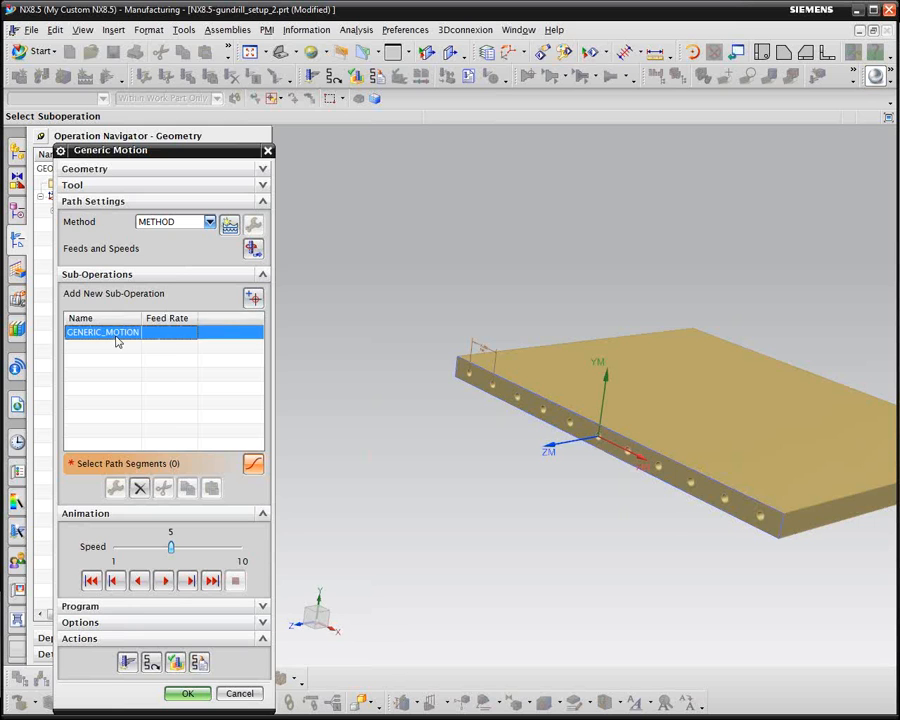
left_click(256, 297)
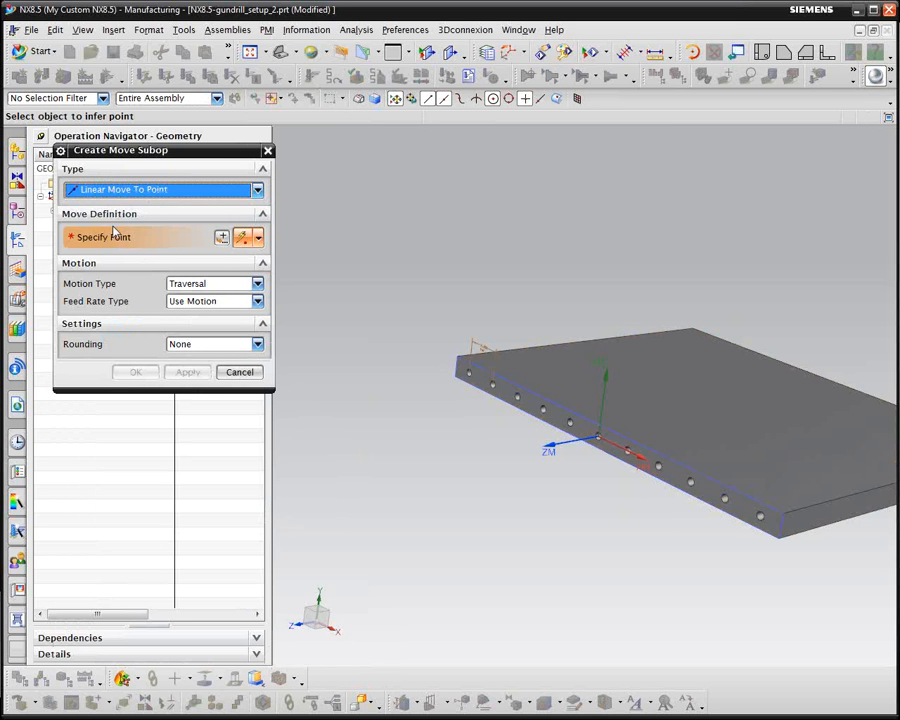
left_click(258, 237)
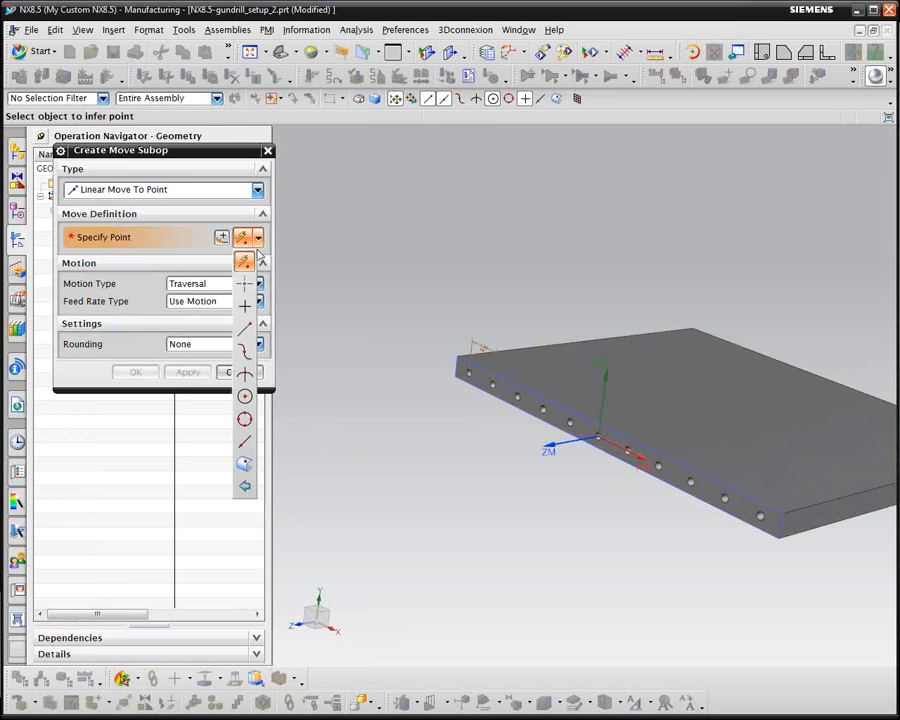
left_click(244, 395)
scroll(305, 280, "up", 3)
scroll(333, 486, "up", 4)
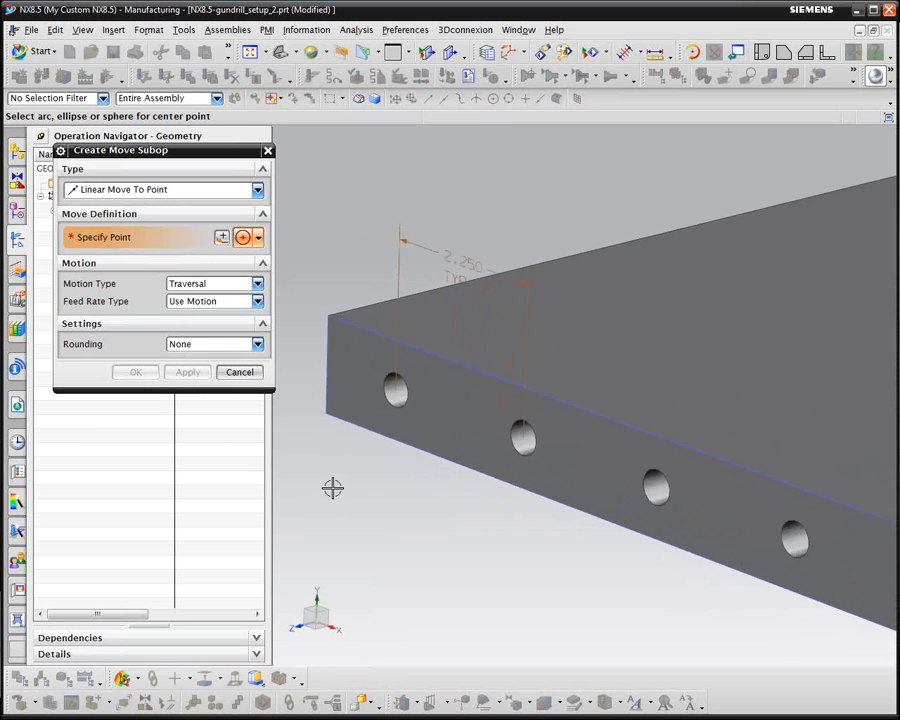
left_click(411, 386)
scroll(267, 470, "down", 5)
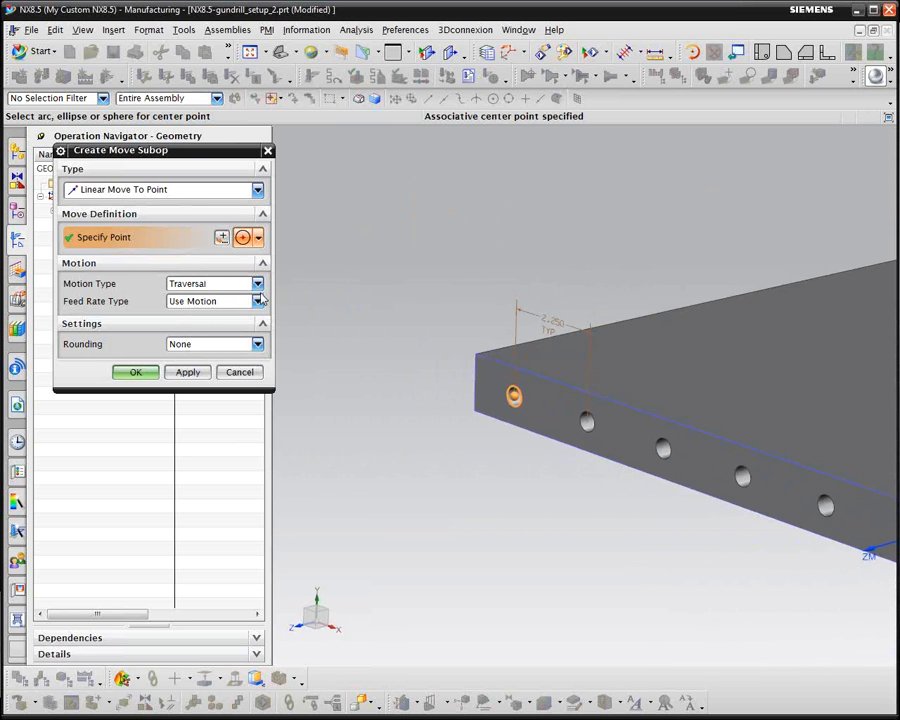
left_click(134, 371)
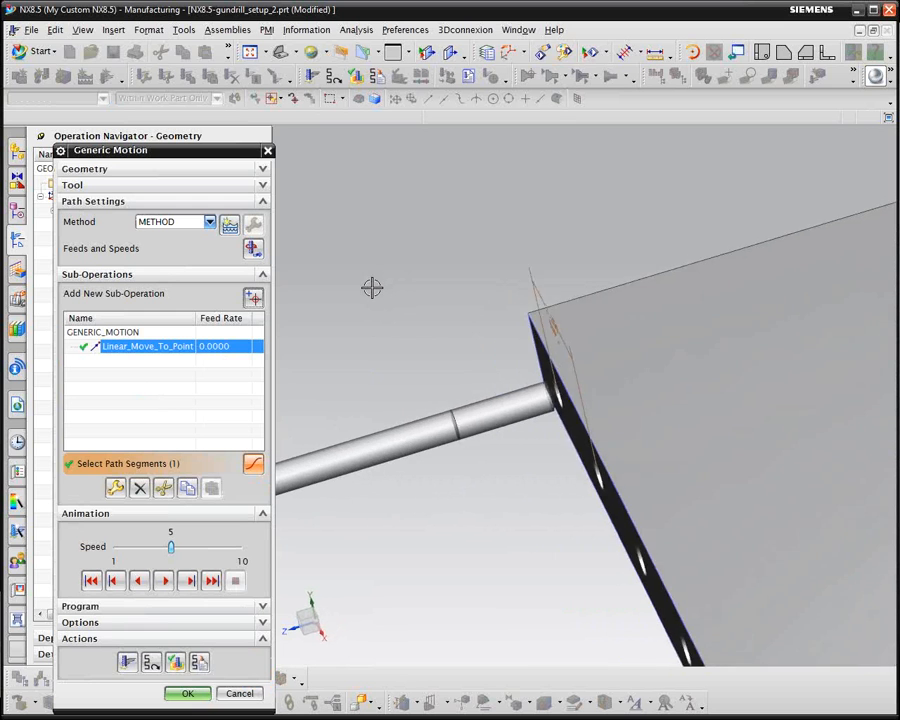
Edit the first linear move's target point, setting its Z coordinate to 1 in front of the corner hole
right_click(155, 353)
left_click(184, 360)
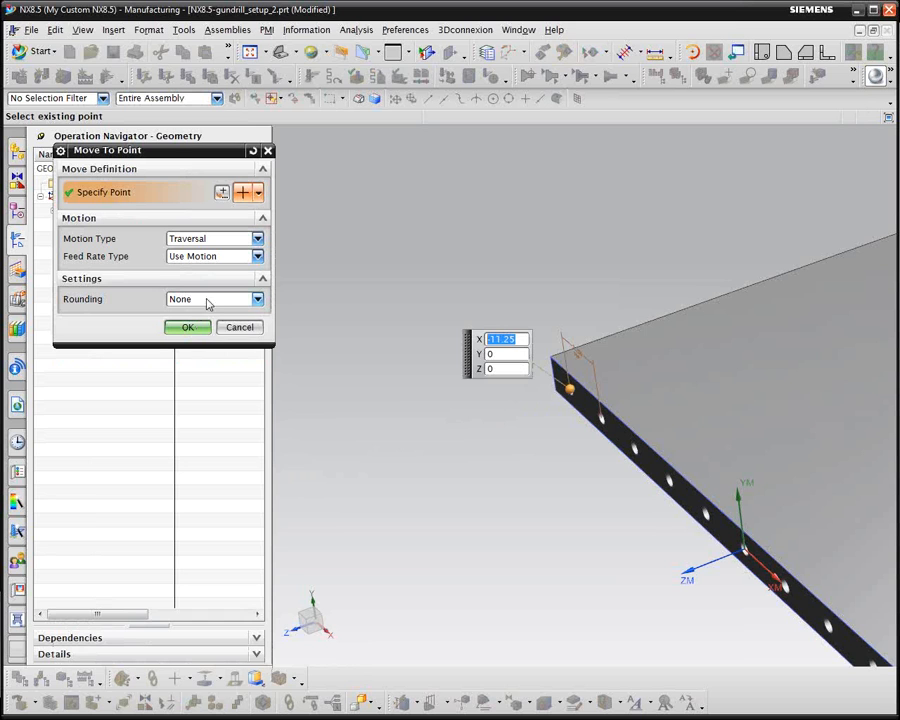
left_click(490, 369)
key("Return")
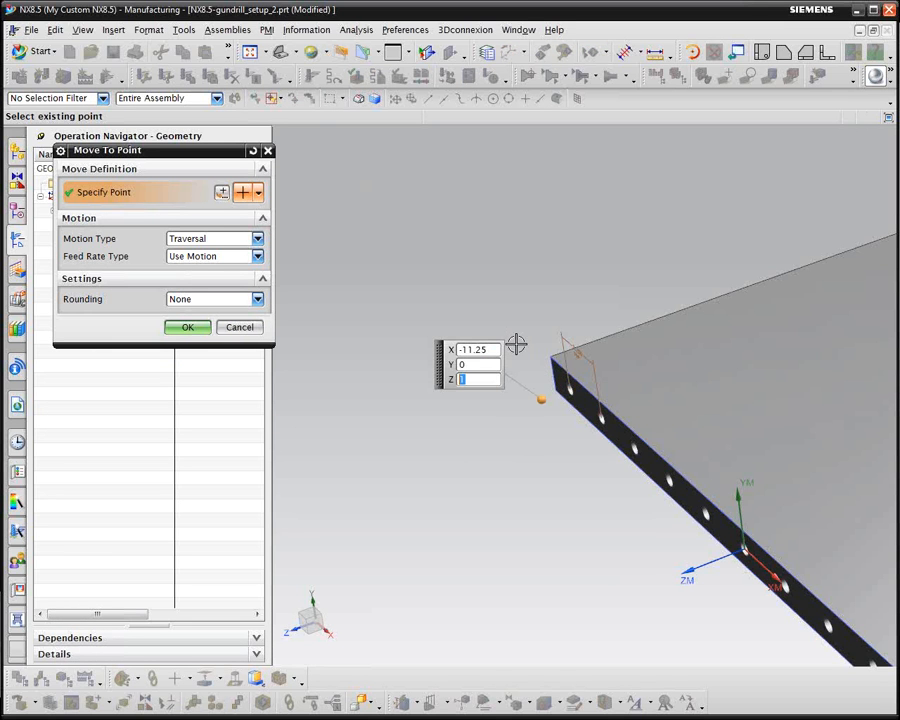
left_click(186, 328)
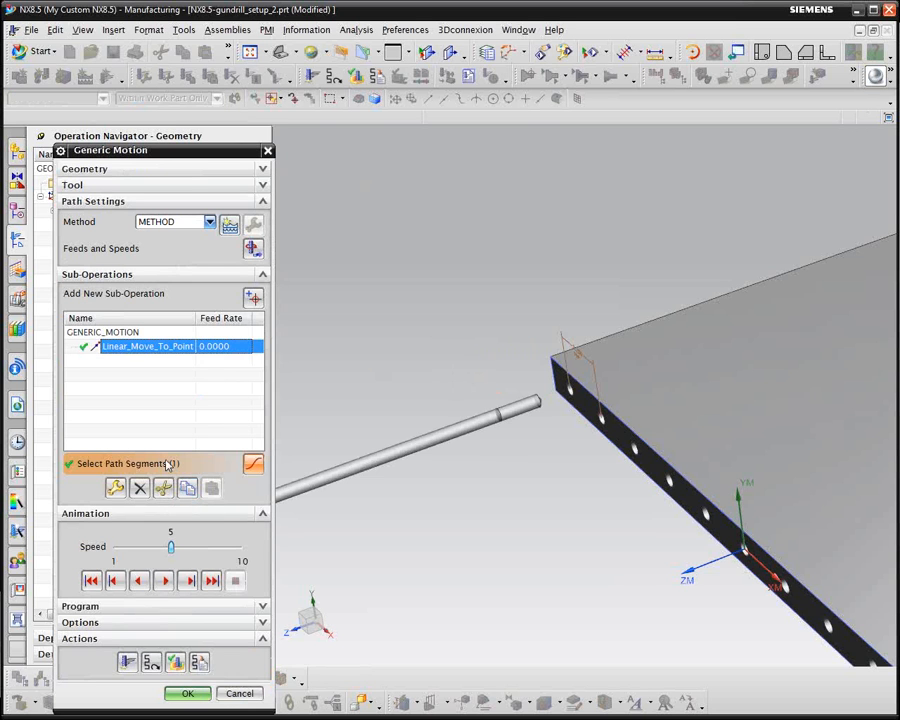
Copy the Linear_Move_To_Point sub-operation and paste the duplicate directly after it
right_click(148, 347)
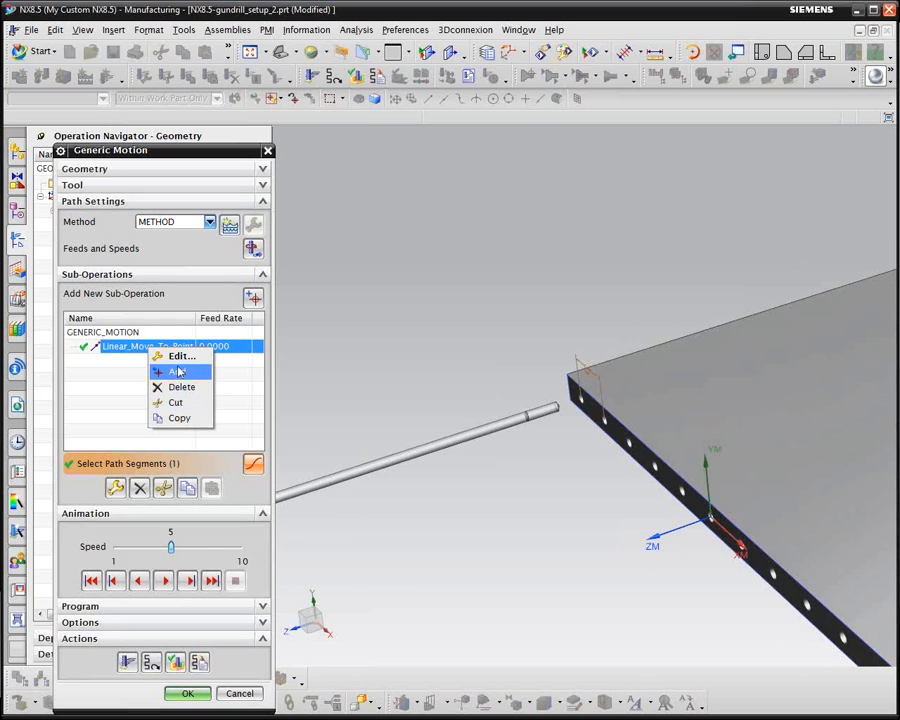
left_click(174, 416)
right_click(184, 350)
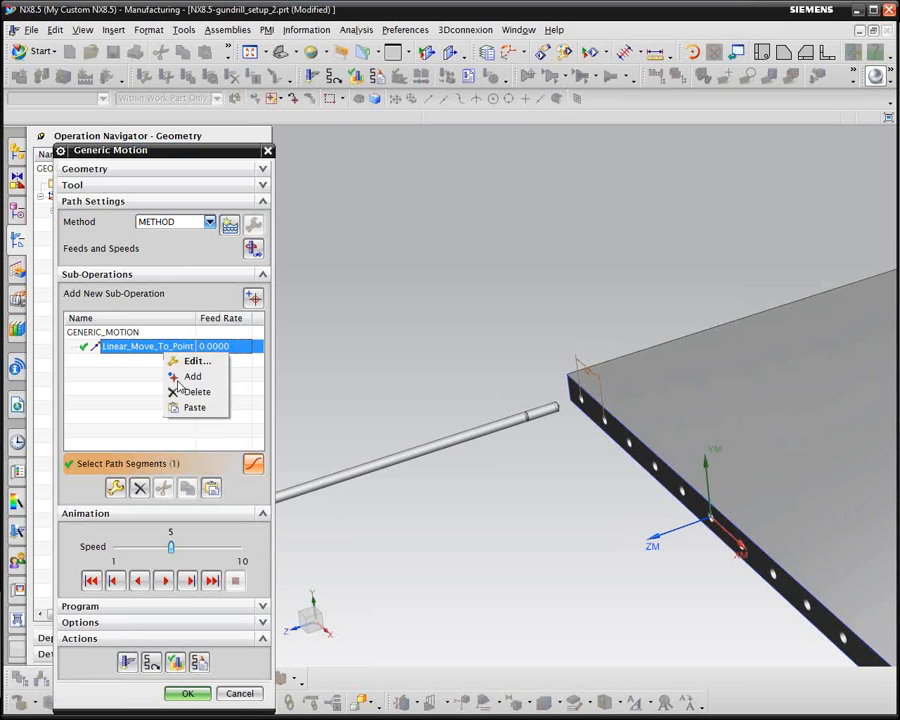
left_click(143, 369)
right_click(151, 352)
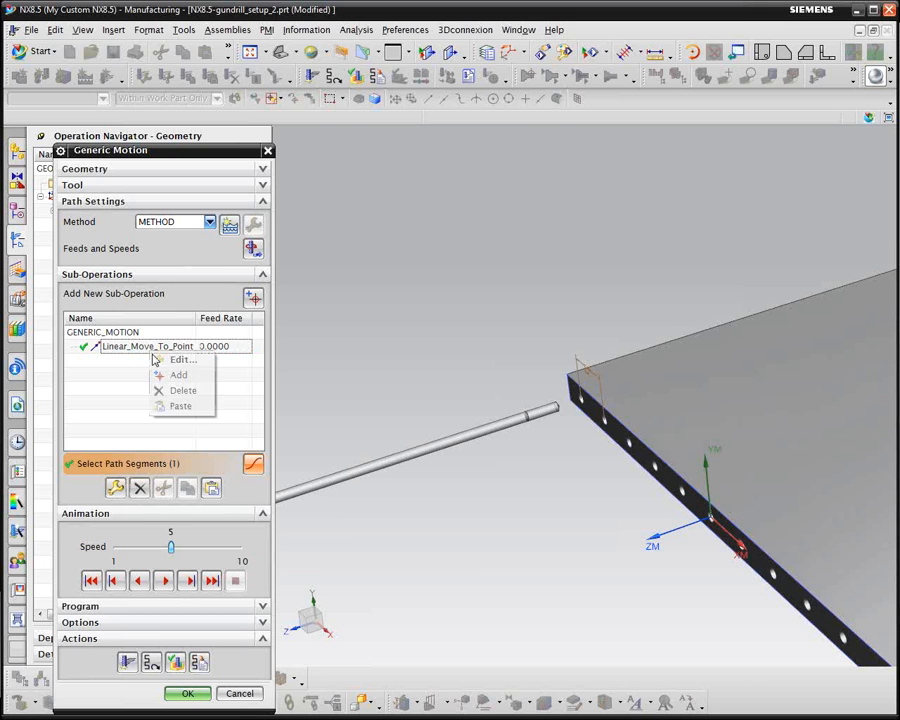
left_click(175, 407)
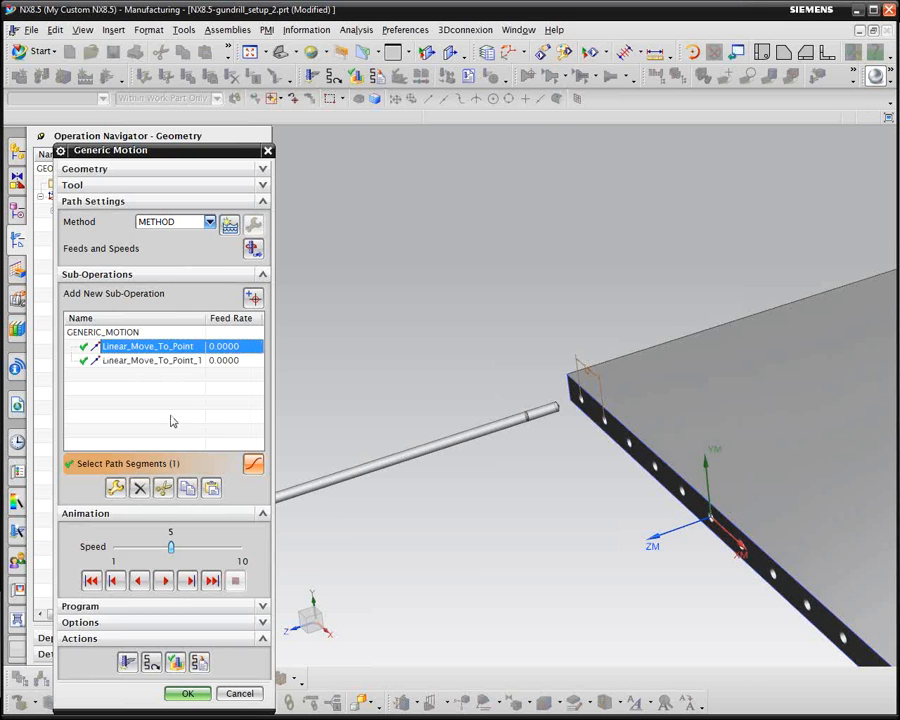
Reduce the Z coordinate of the duplicated linear move so the drill tip sits closer to the corner hole
left_click(193, 362)
right_click(193, 362)
left_click(215, 365)
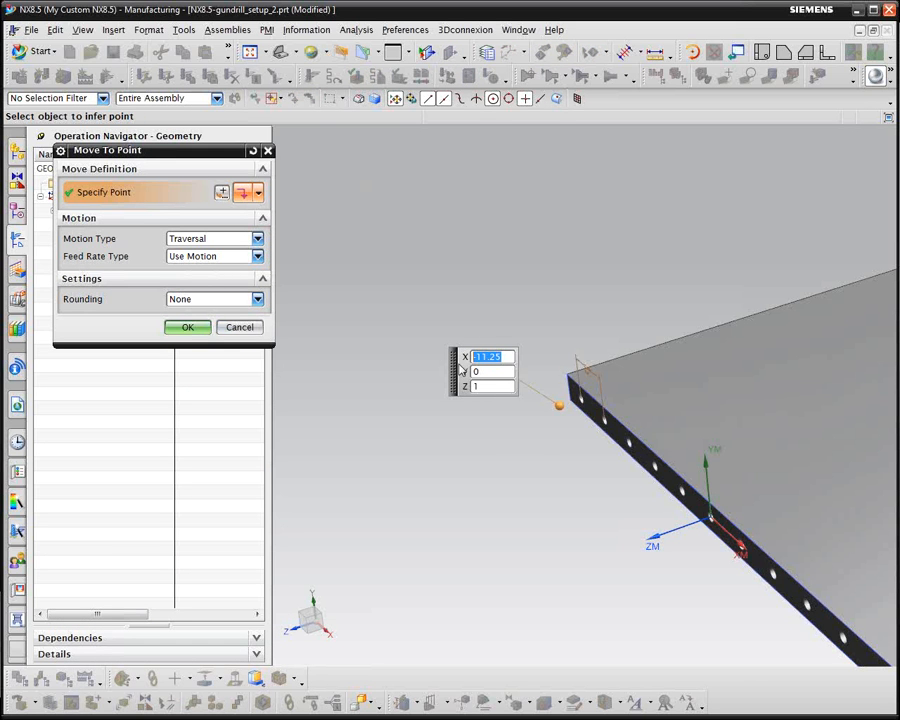
left_click(482, 387)
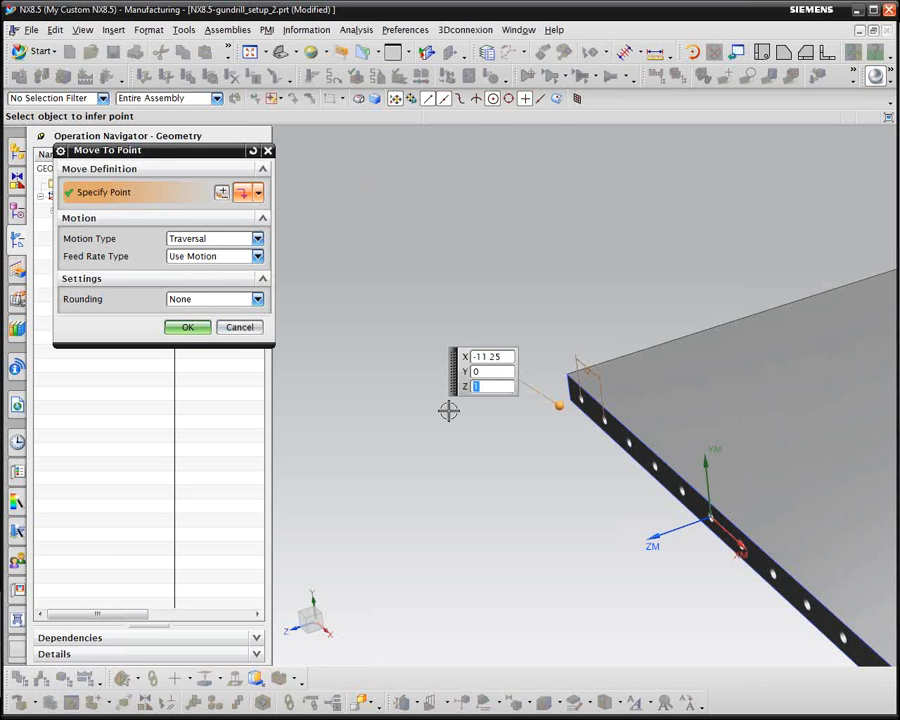
key("BackSpace")
left_click(187, 327)
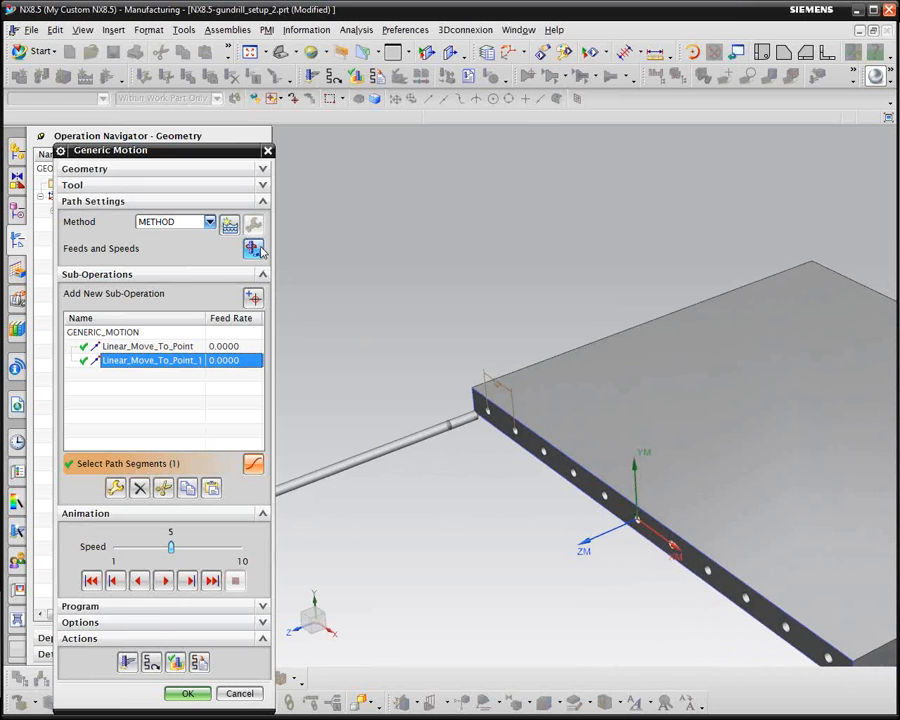
Add a Machine Control sub-operation containing a Coolant On event with Active status and type Thru
middle_click(243, 299)
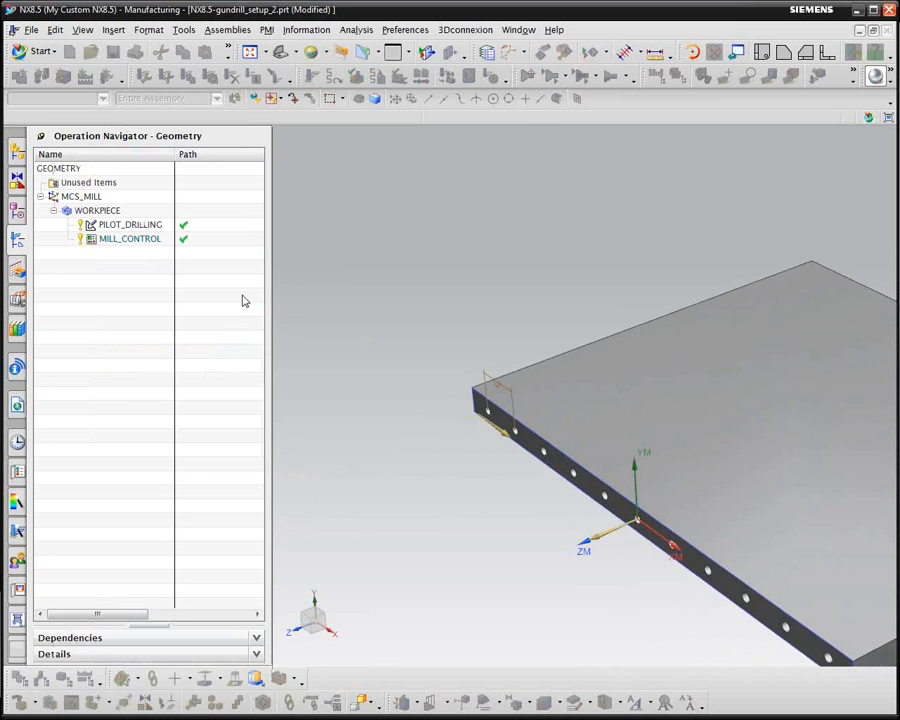
left_click(200, 189)
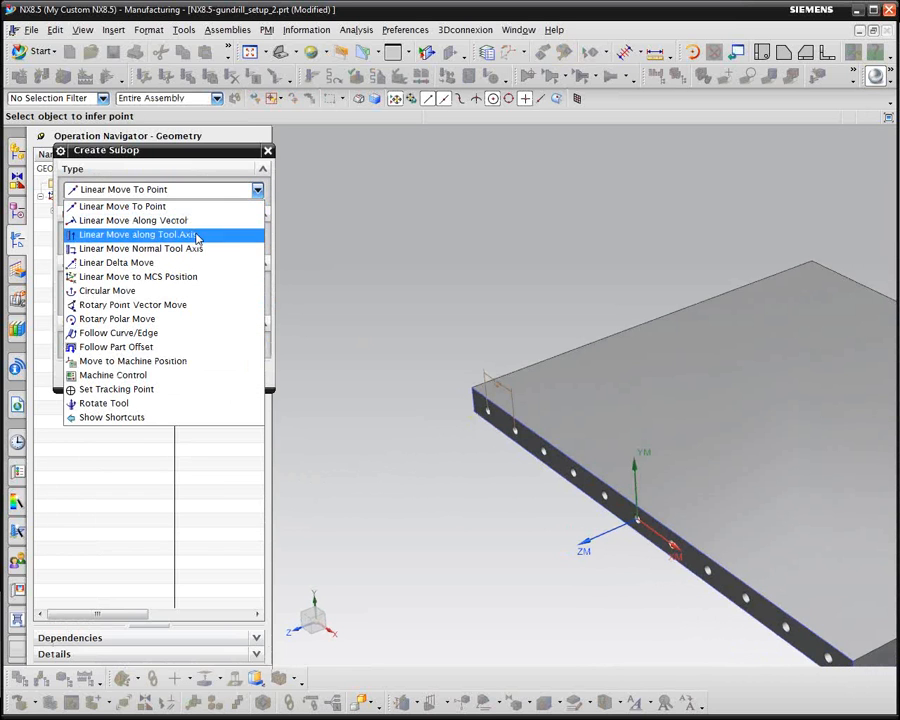
left_click(121, 376)
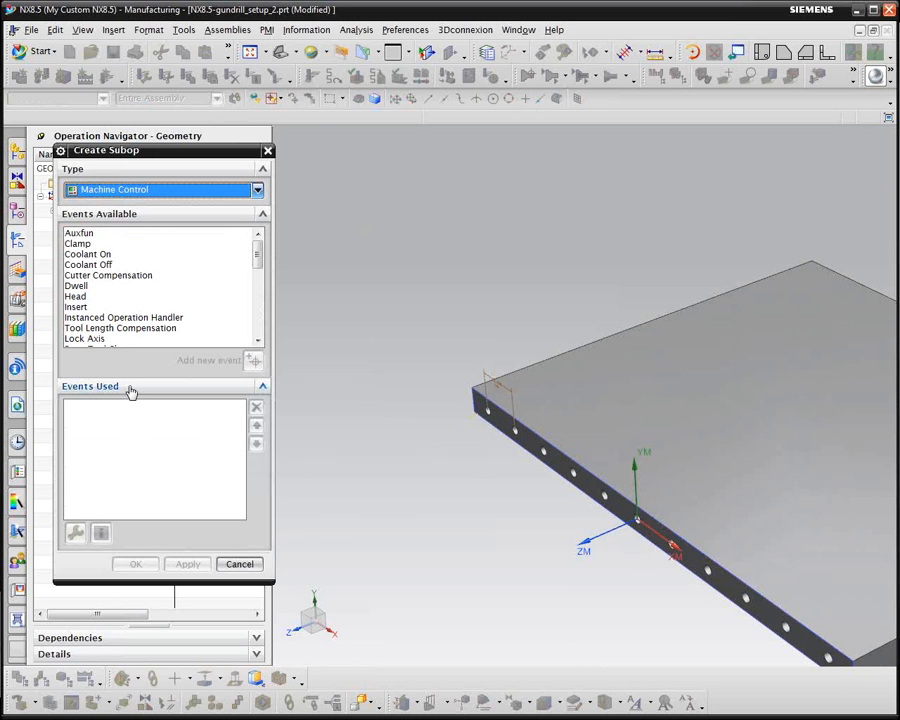
left_click(87, 255)
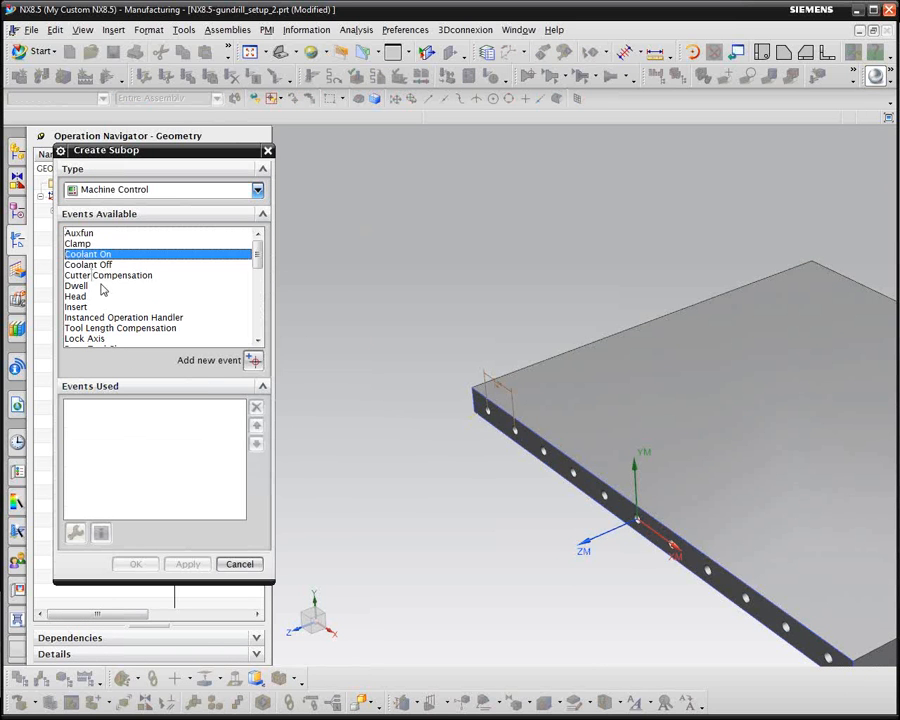
left_click(253, 362)
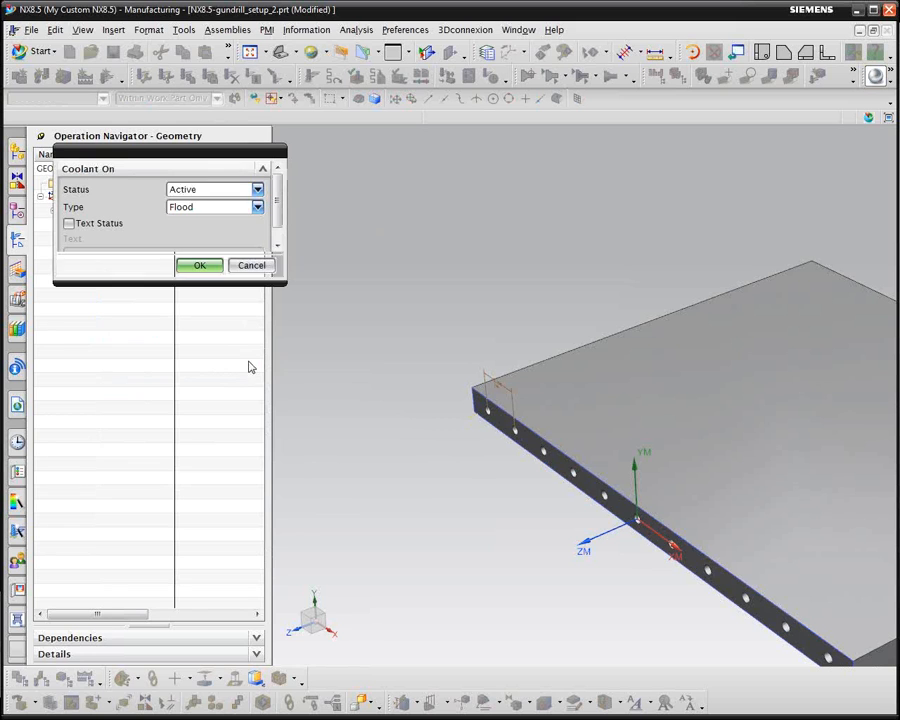
left_click(257, 207)
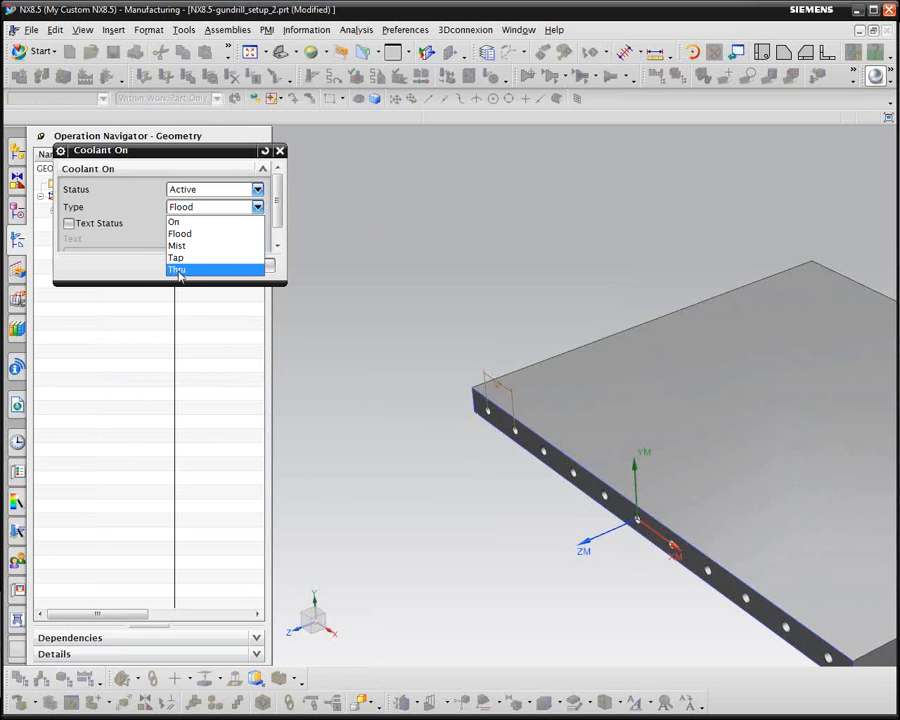
left_click(178, 270)
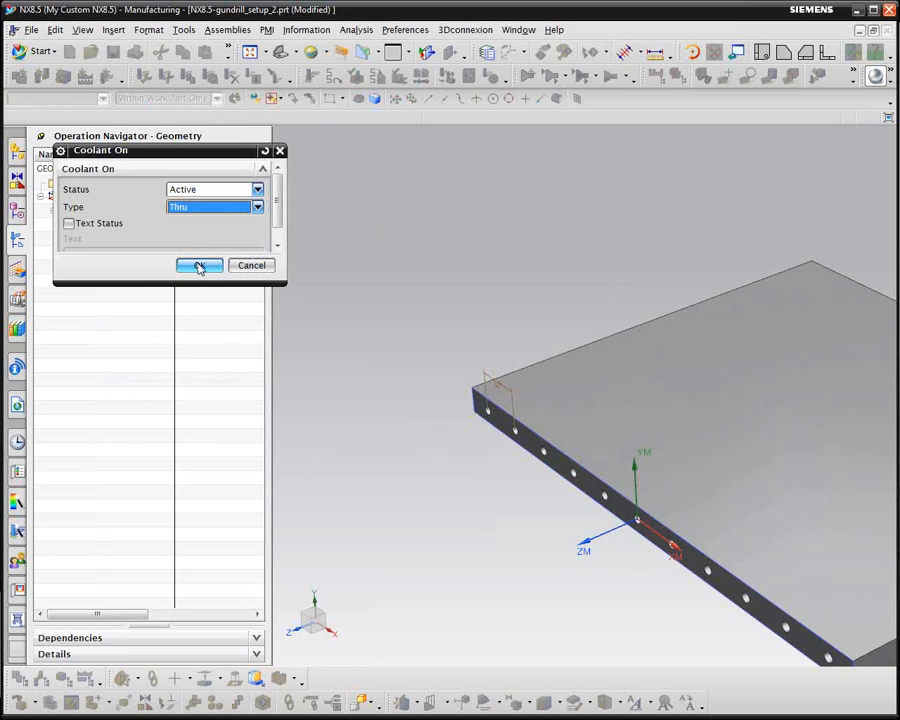
left_click(199, 266)
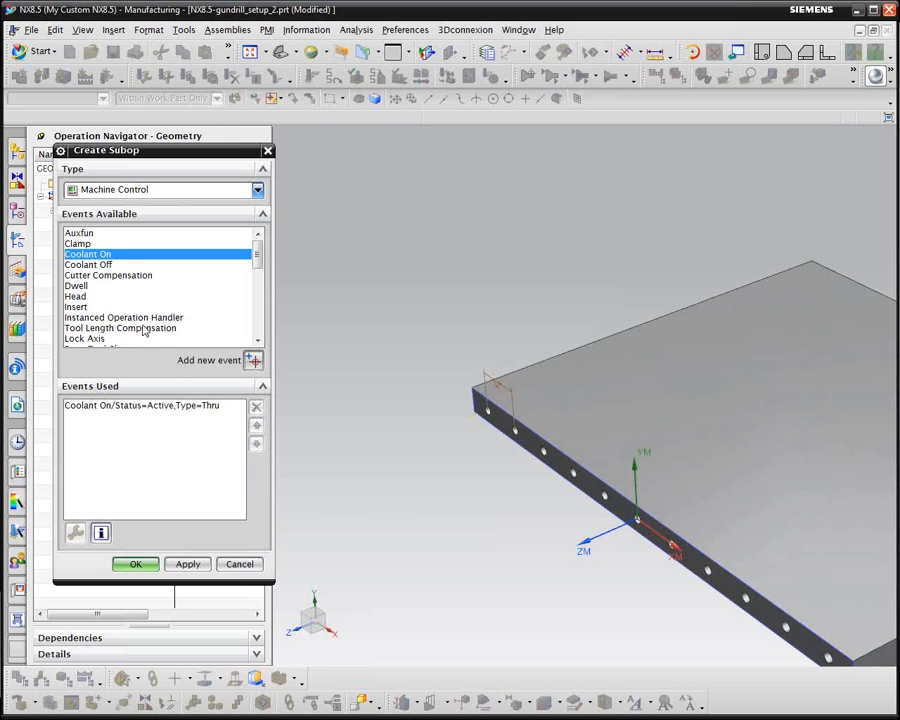
left_click(134, 564)
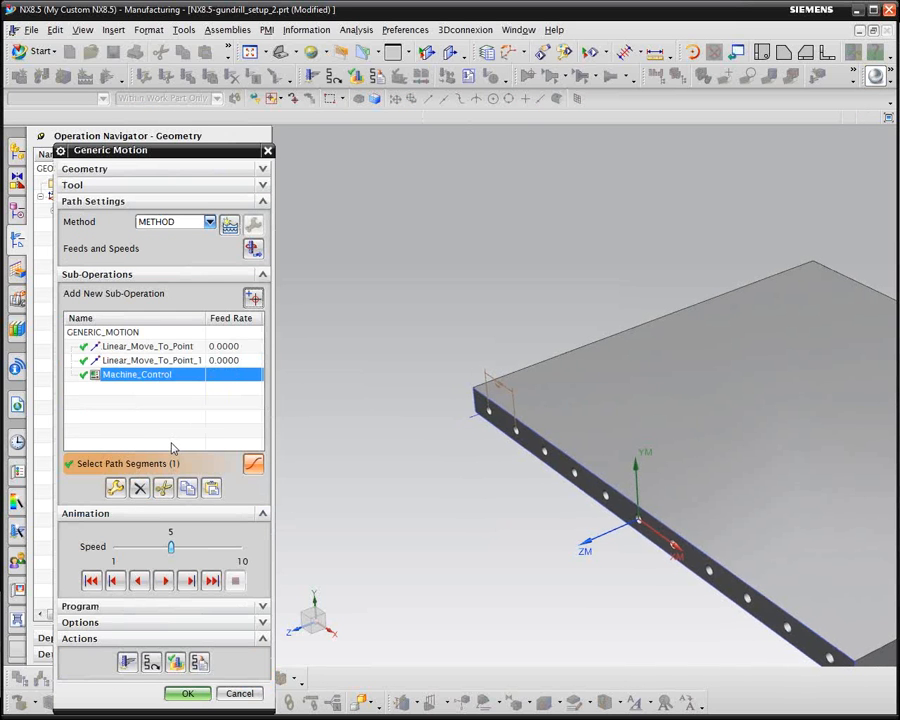
Add another Linear Move To Point after the machine control sub-operation, targeting the center of the corner hole
left_click(174, 364)
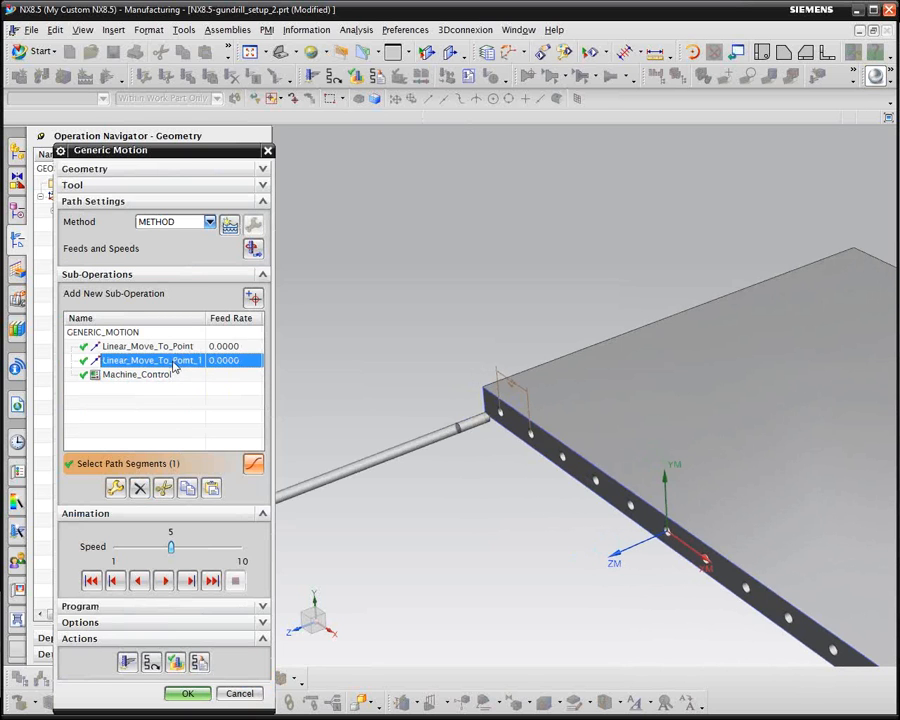
left_click(155, 377)
left_click(255, 298)
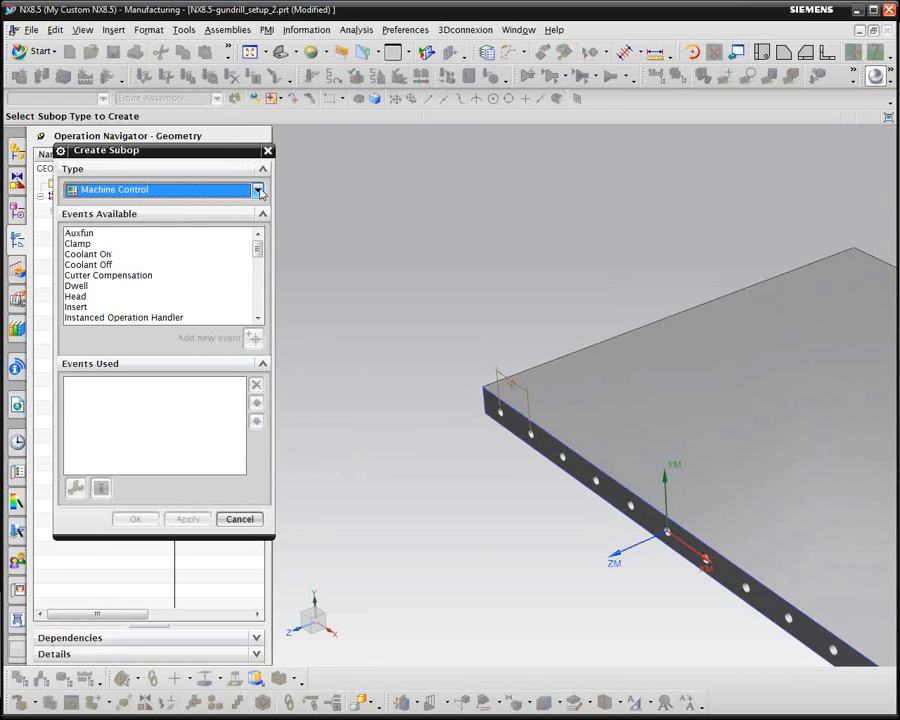
left_click(259, 190)
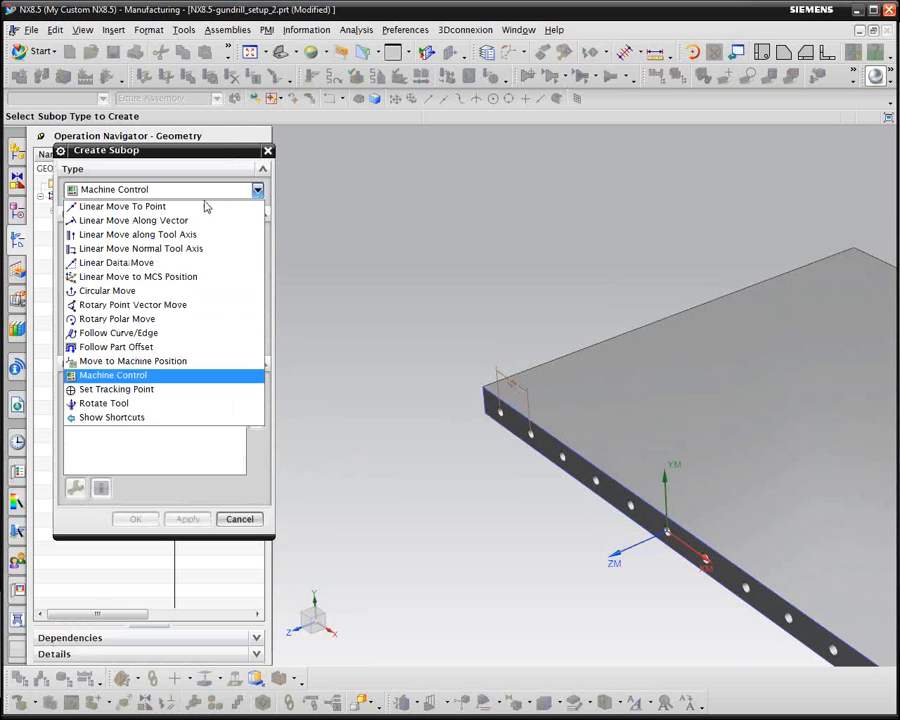
left_click(151, 207)
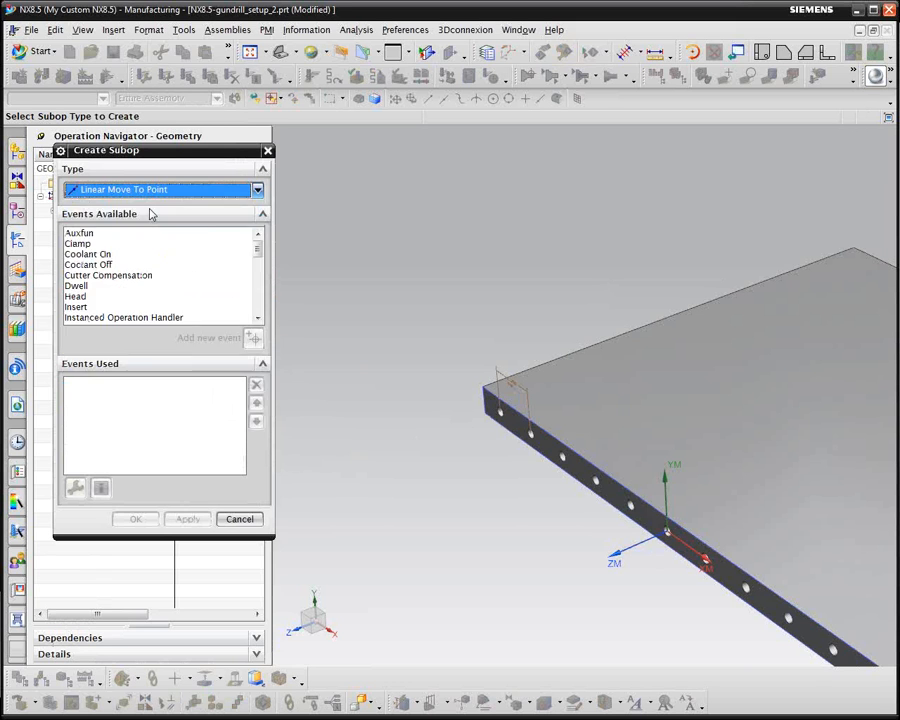
scroll(236, 418, "up", 5)
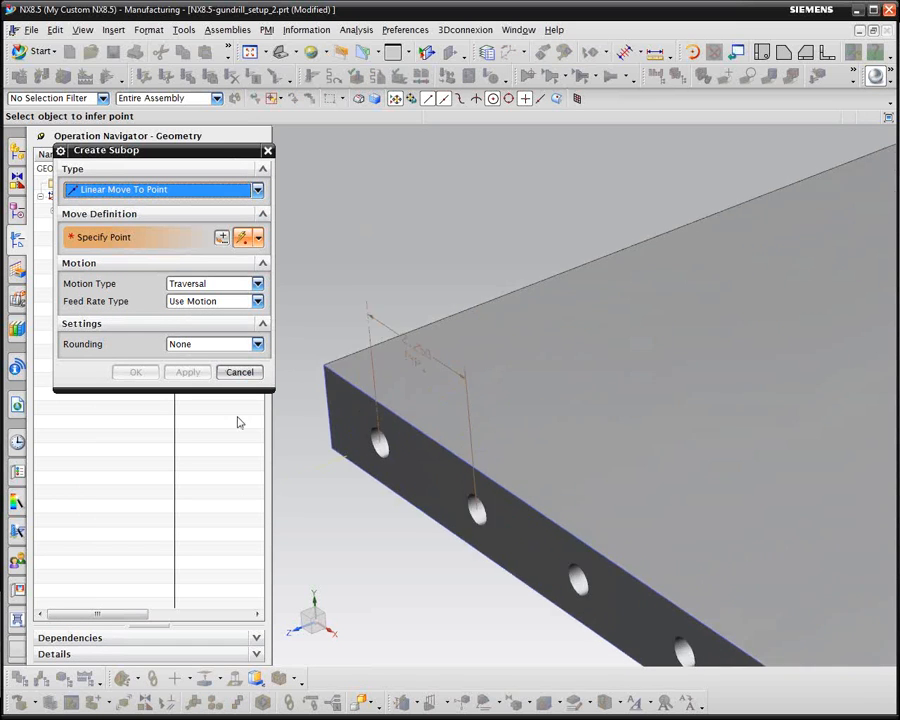
left_click(403, 455)
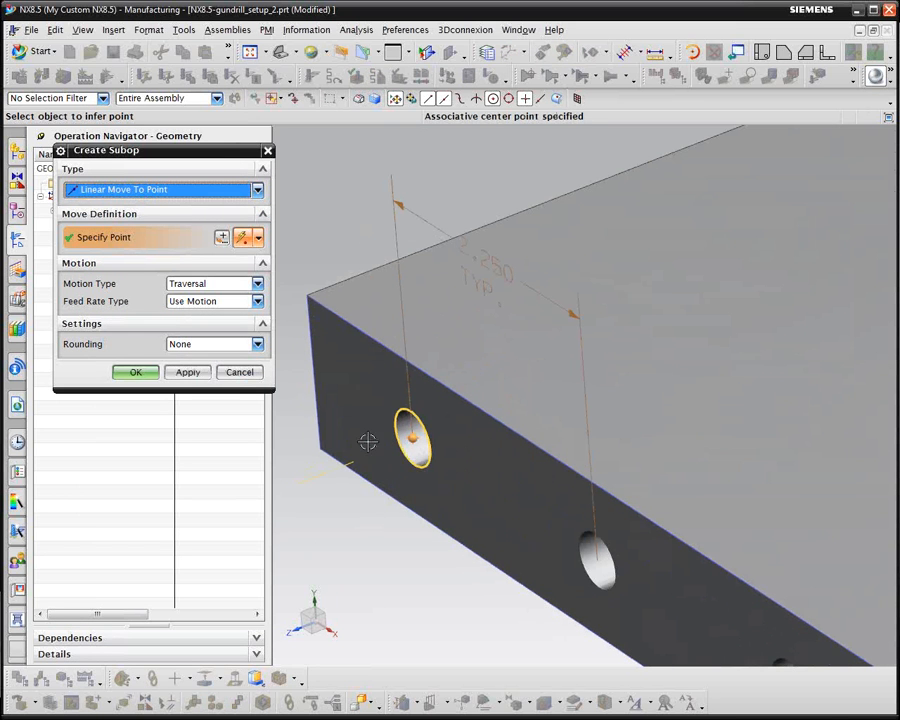
left_click(134, 373)
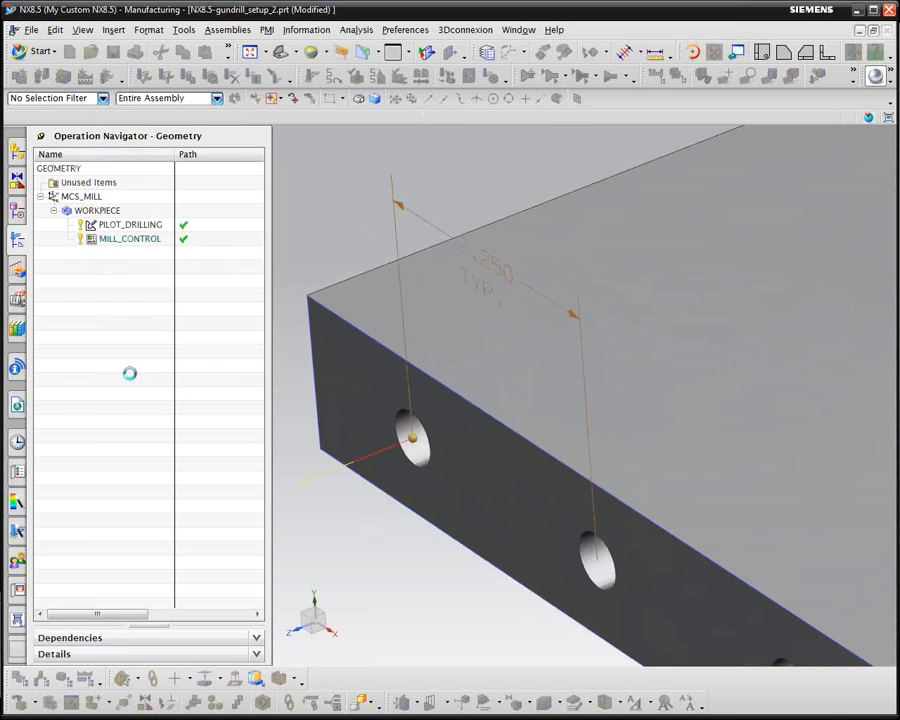
Edit the last linear move so its target point lies inside the pilot hole at Z -1.25
right_click(176, 389)
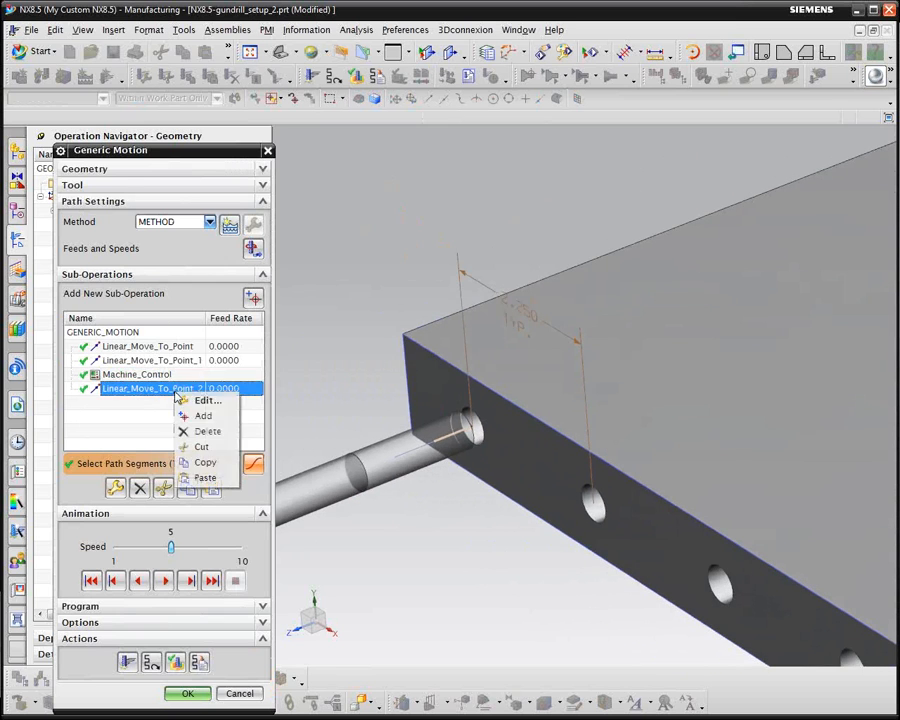
left_click(200, 398)
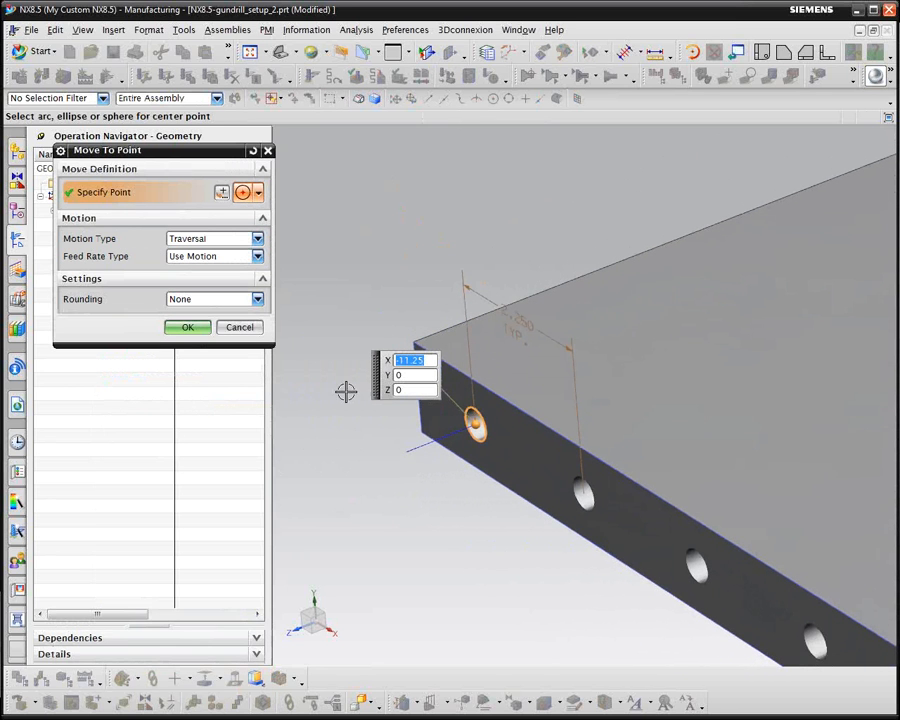
left_click(400, 390)
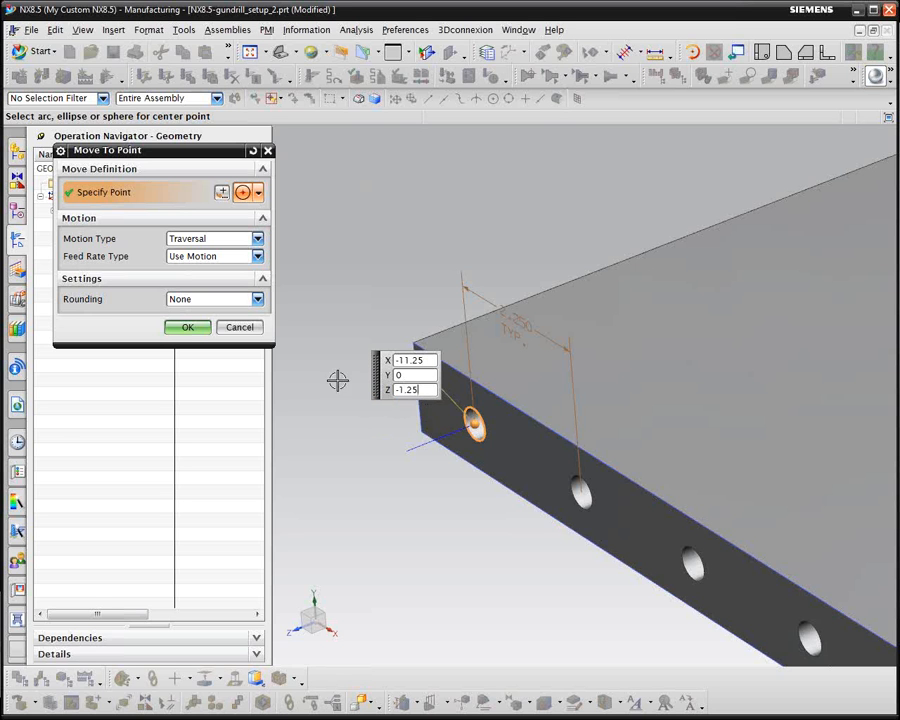
left_click(188, 328)
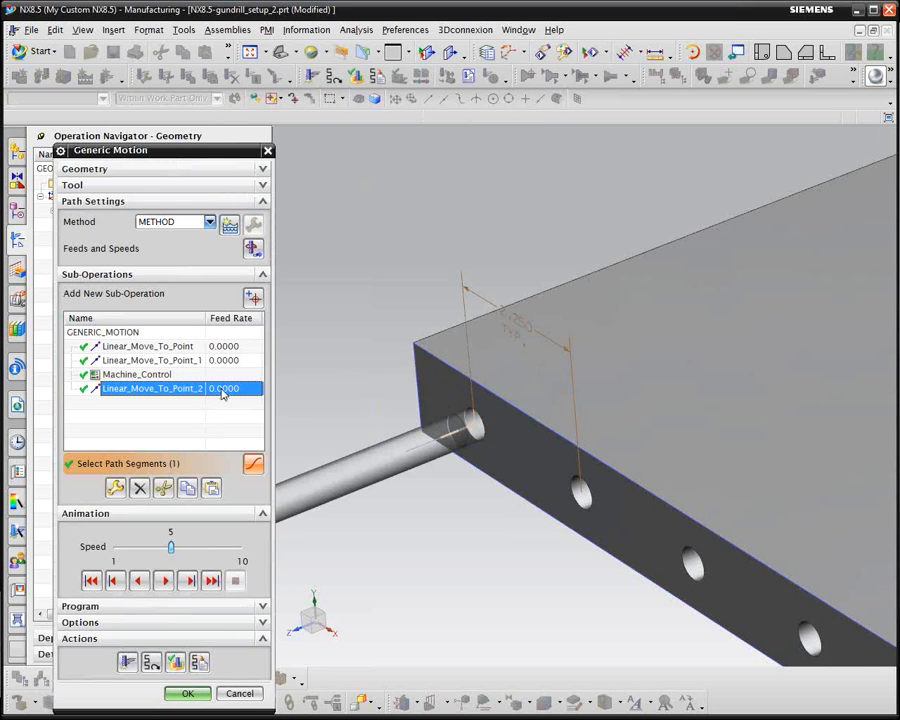
Add a Machine Control sub-operation containing an Extra Spindle On event with Active status, RPM mode and speed 500
scroll(270, 420, "down", 3)
scroll(316, 380, "down", 3)
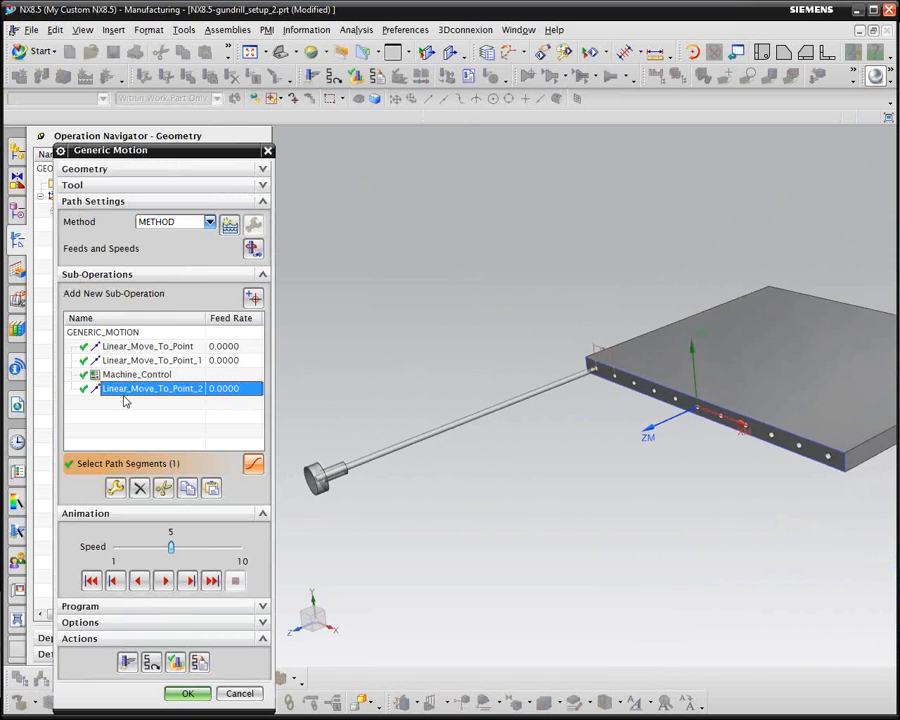
left_click(252, 300)
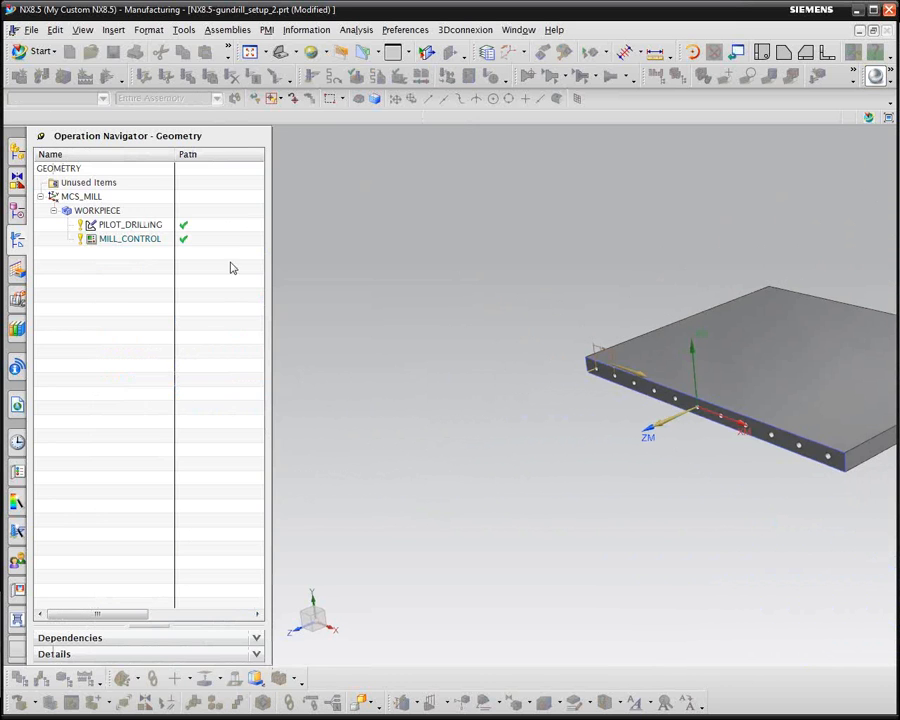
left_click(180, 189)
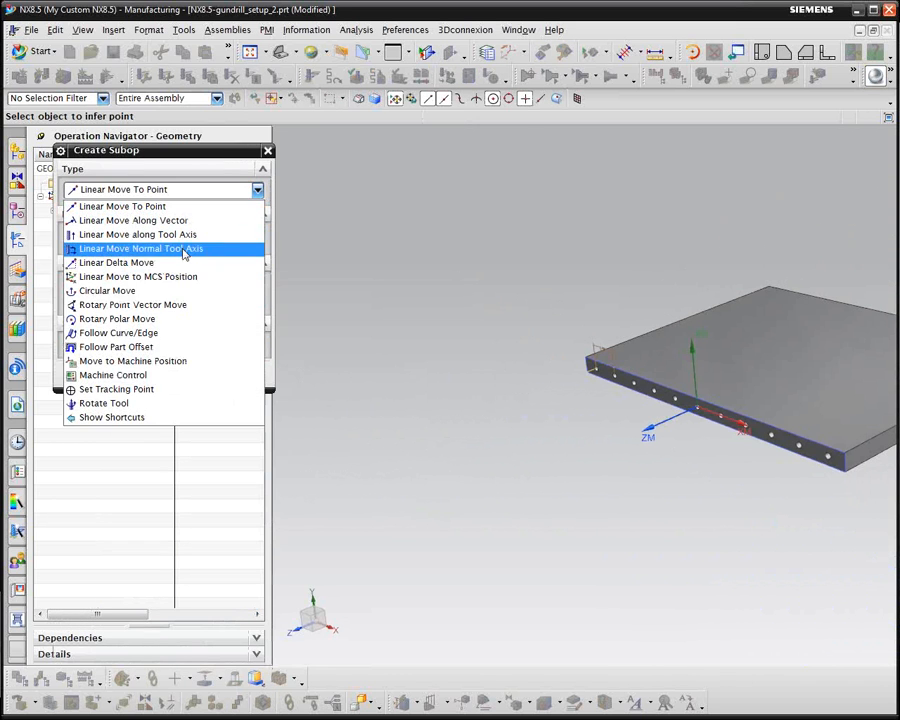
left_click(125, 374)
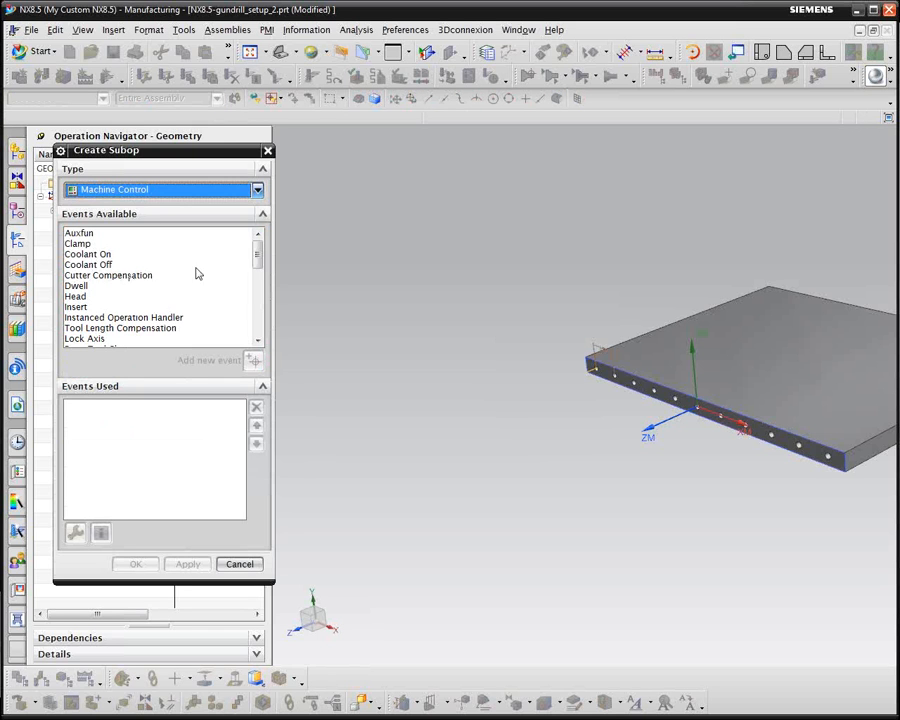
left_click_drag(256, 254, 256, 314)
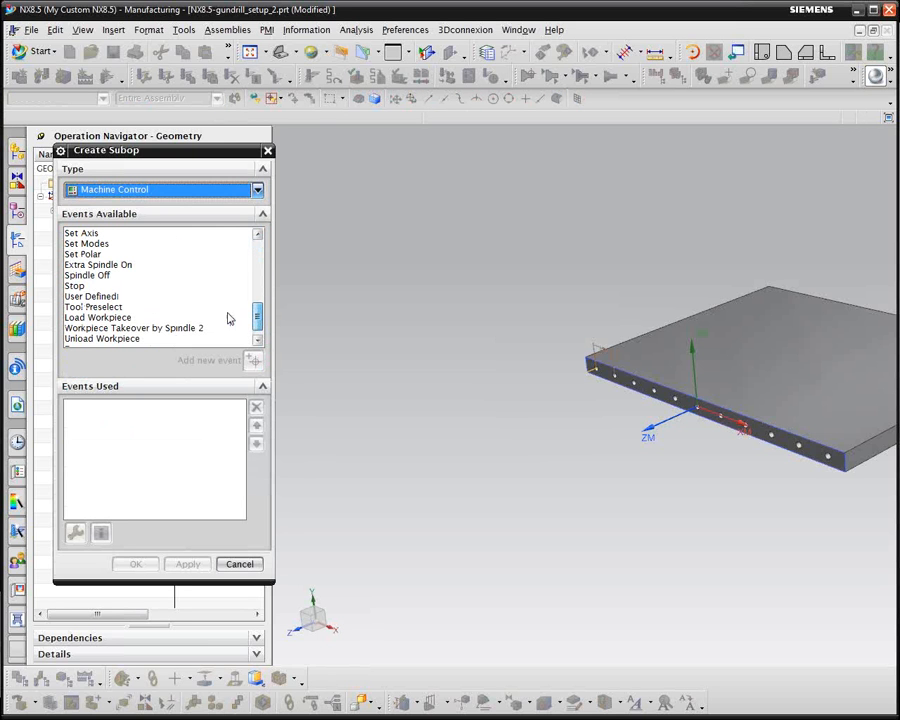
left_click(99, 265)
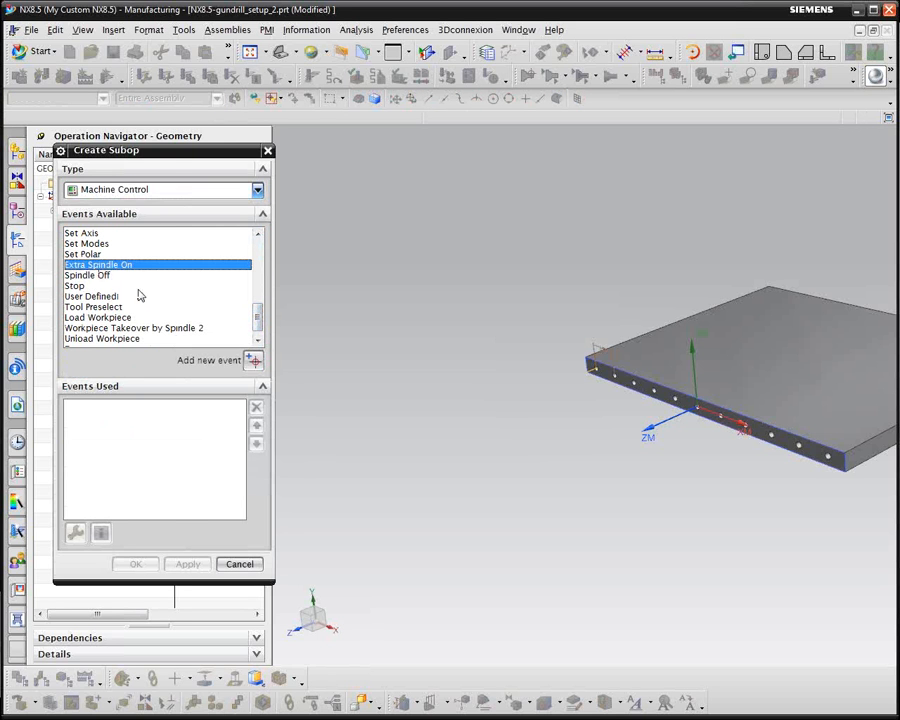
left_click(251, 360)
left_click(216, 240)
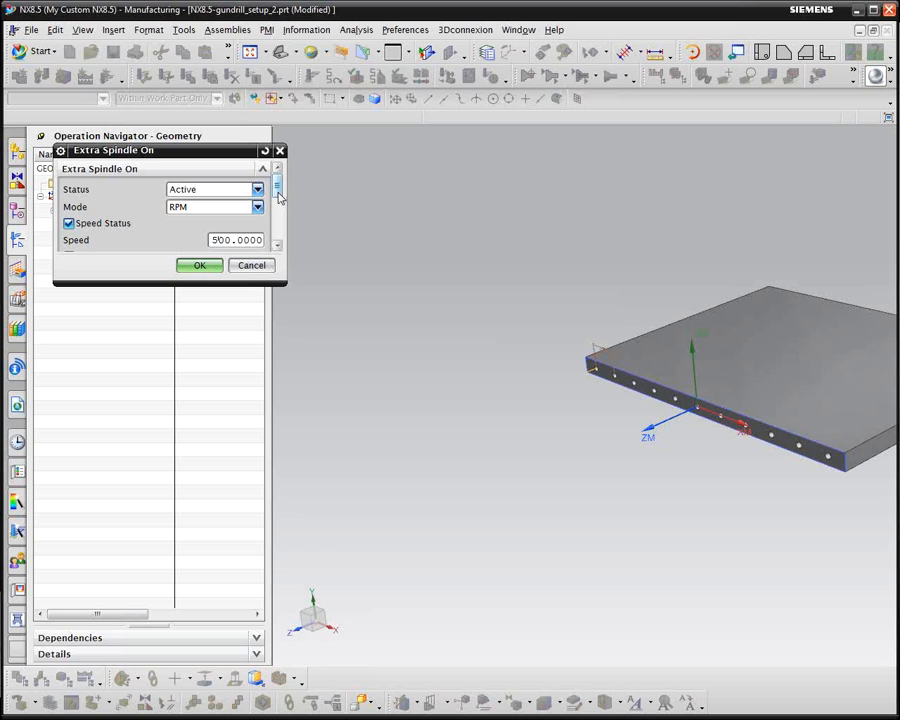
mouse_move(279, 197)
left_mouse_down()
mouse_move(277, 222)
mouse_move(277, 192)
left_mouse_up()
left_click(197, 265)
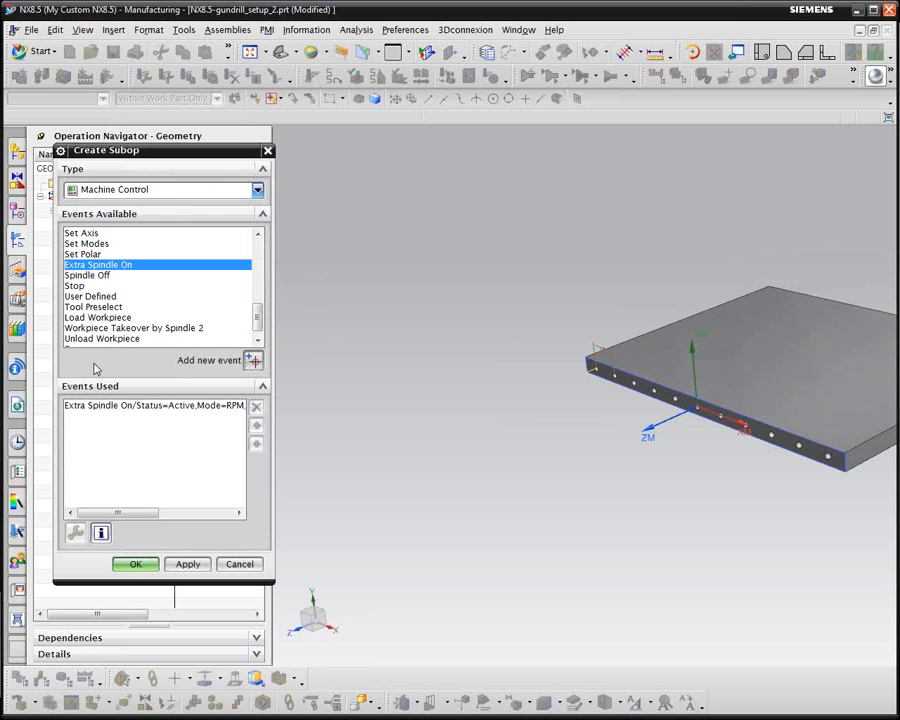
left_click(135, 563)
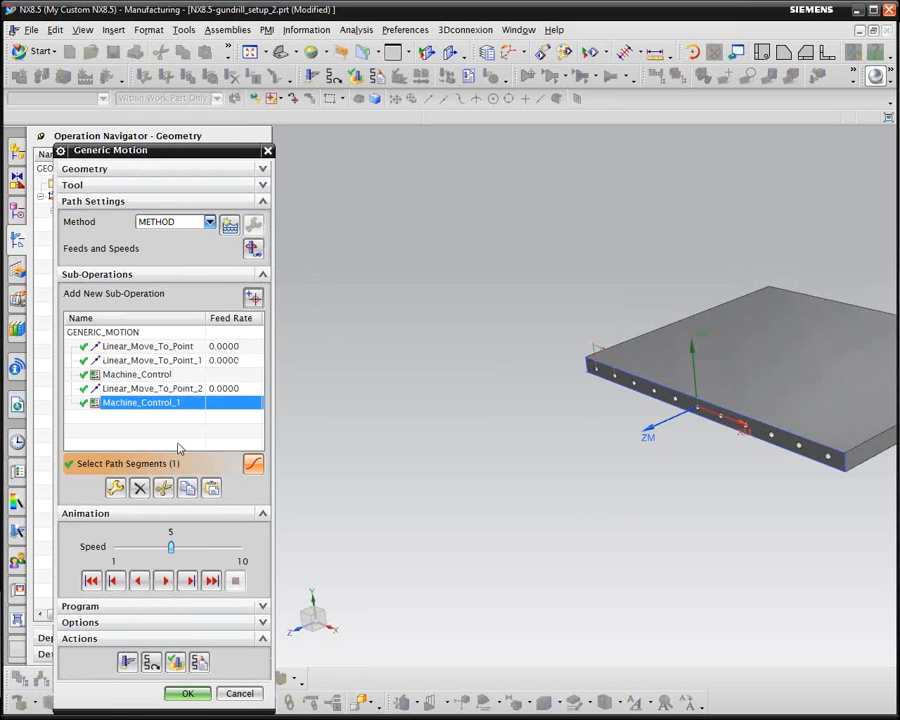
Begin another Linear Move To Point after the spindle event, targeting the center of the corner hole's exit on the plate's opposite edge
middle_click_drag(289, 391, 314, 389)
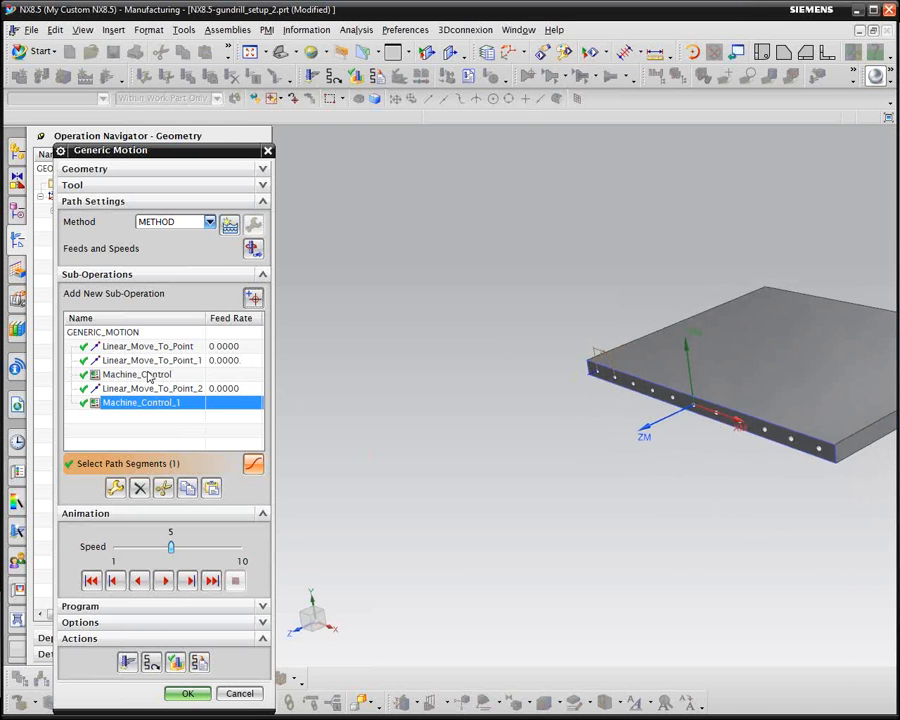
left_click(254, 300)
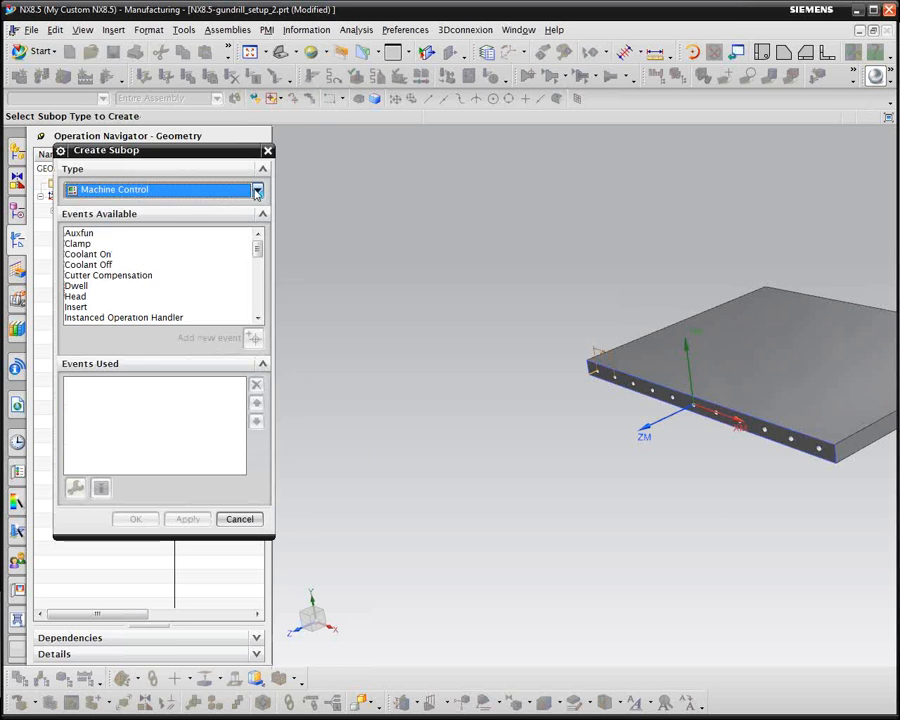
left_click(257, 189)
left_click(150, 207)
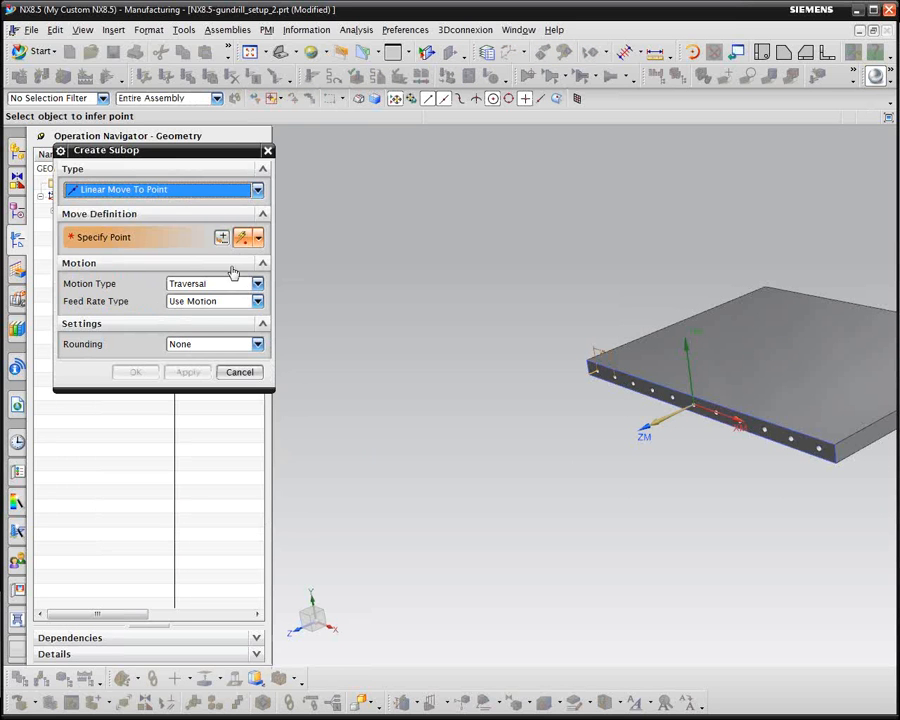
left_click(258, 237)
left_click(244, 396)
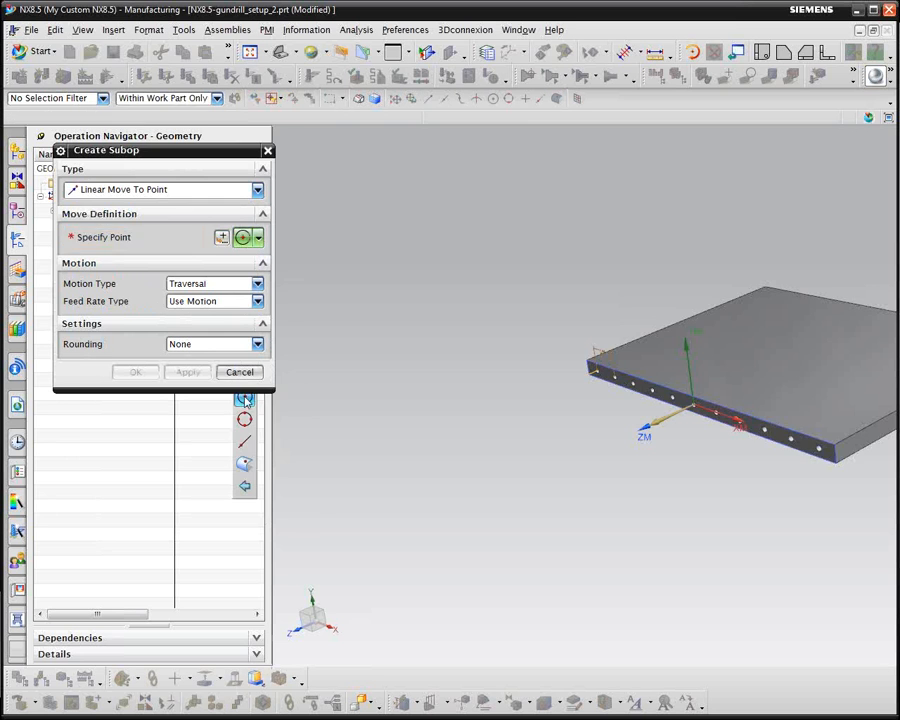
scroll(663, 579, "up", 10)
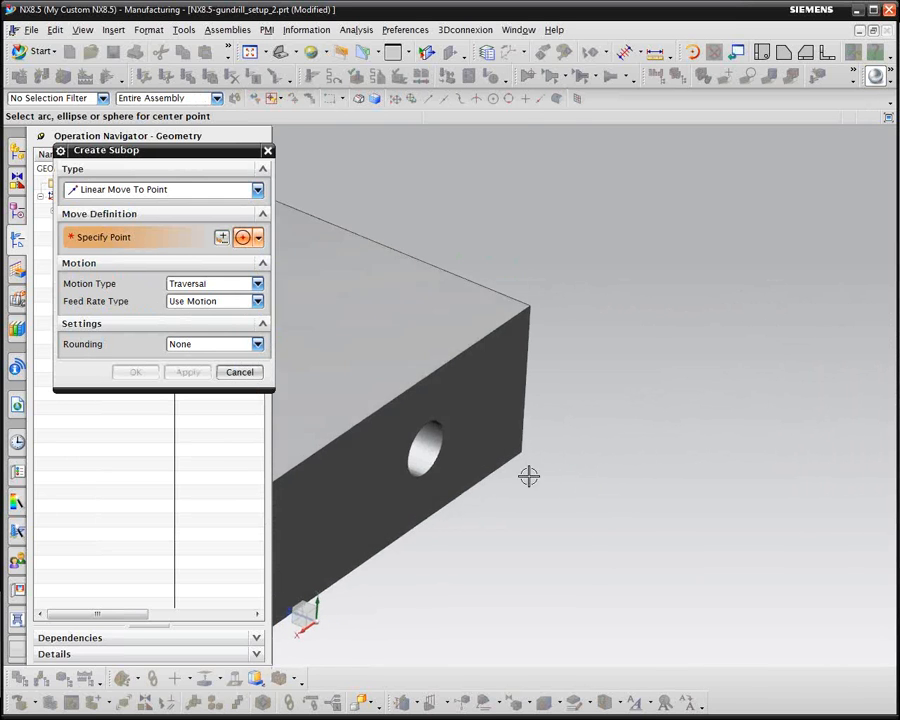
left_click(430, 438)
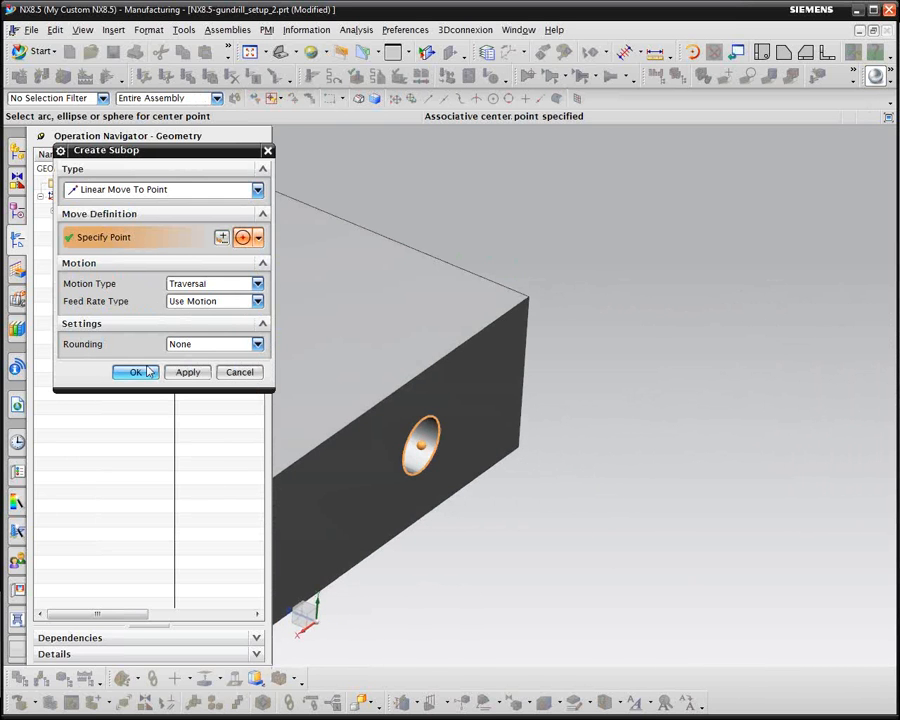
Set the new linear move's motion type to Cut with a custom feed rate of 10 ipm
left_click(212, 284)
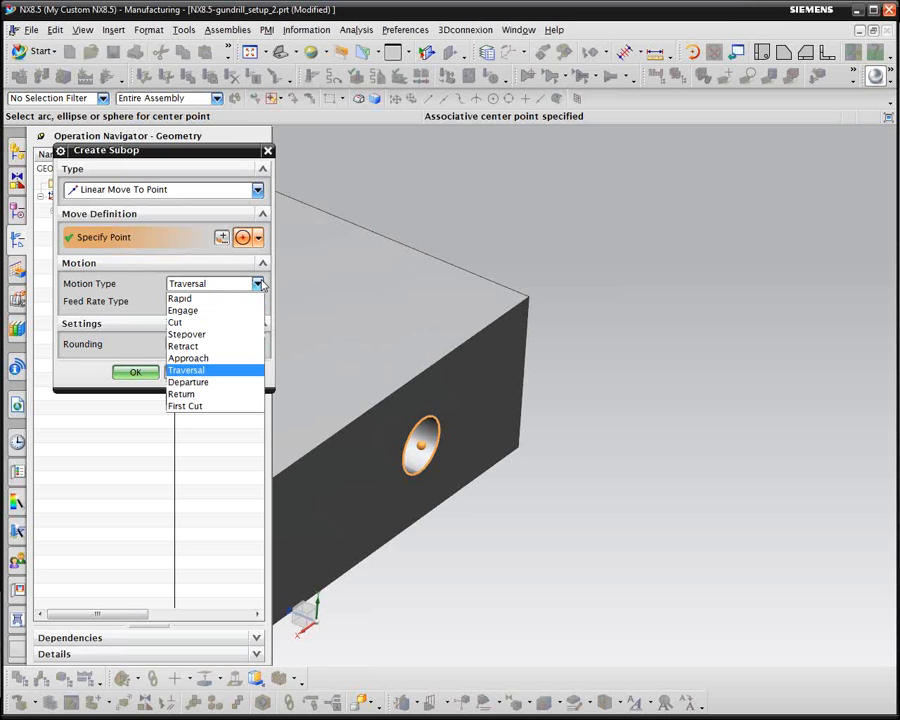
left_click(180, 323)
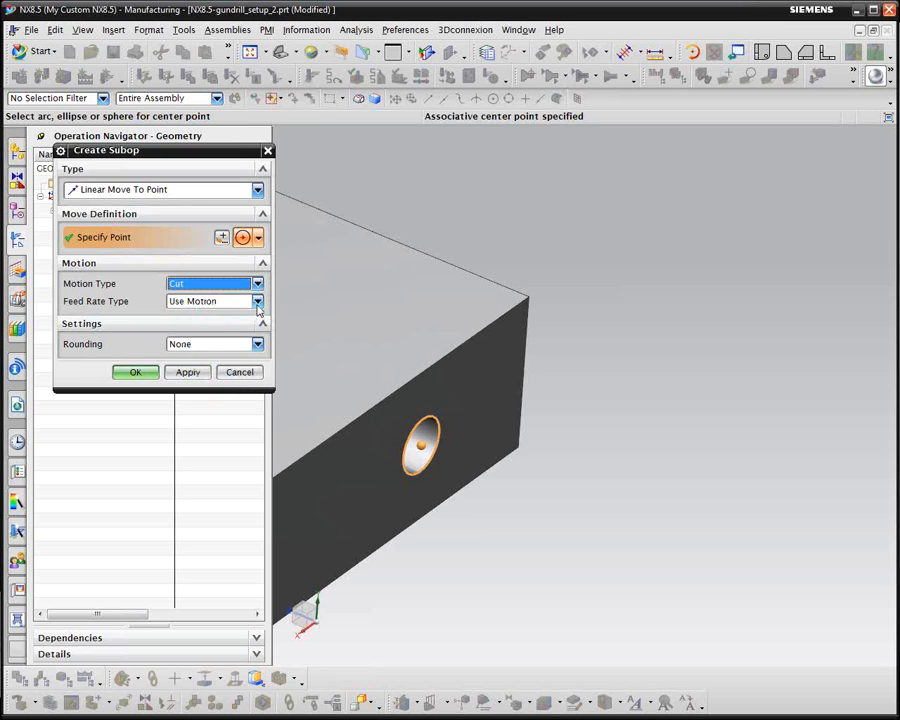
left_click(214, 301)
left_click(196, 329)
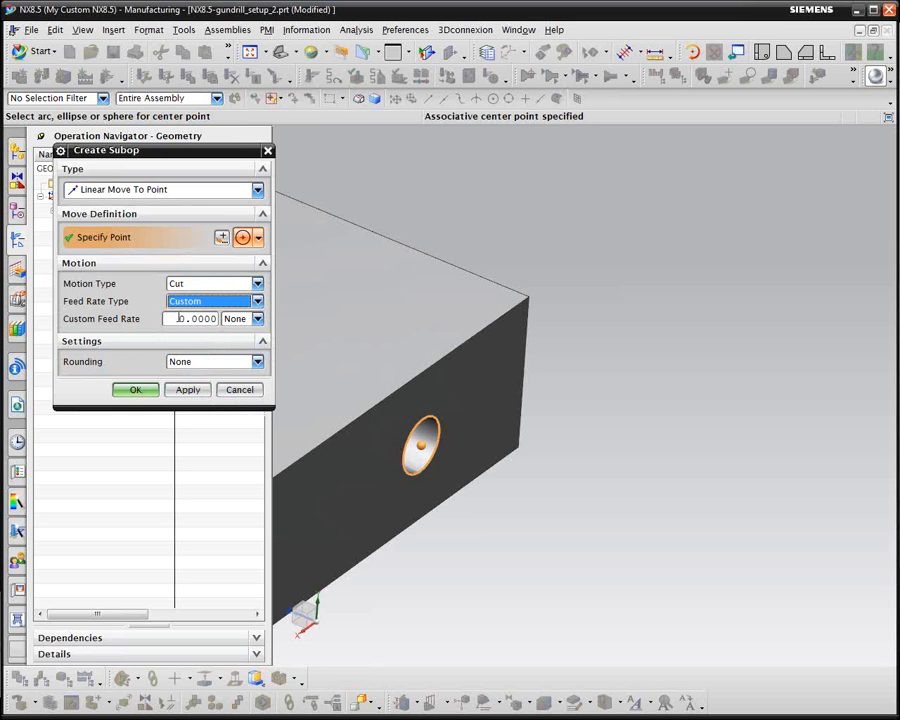
left_click(179, 318)
type("1")
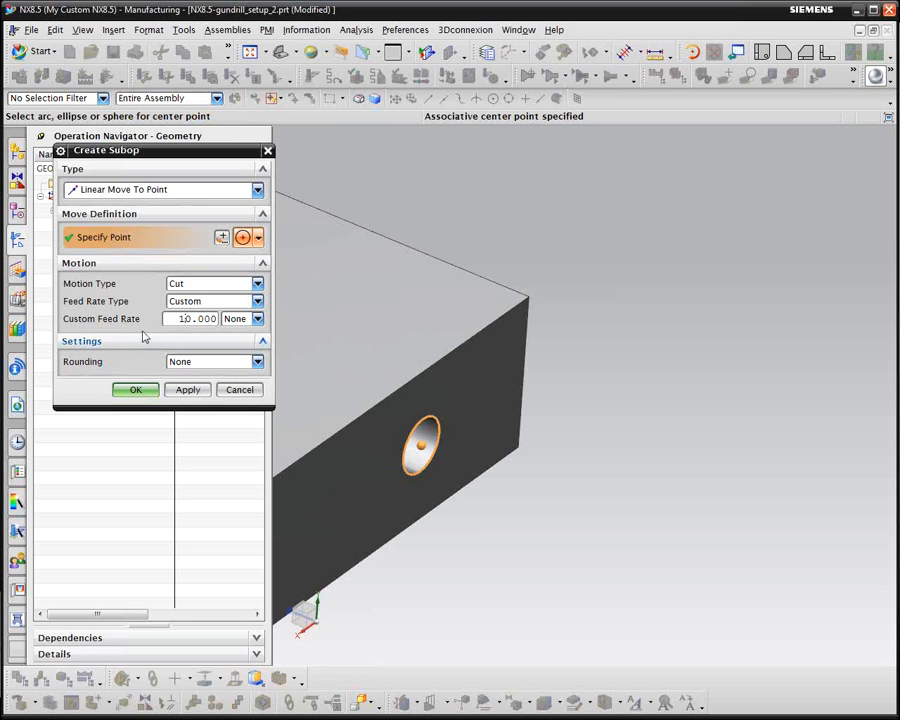
left_click(258, 318)
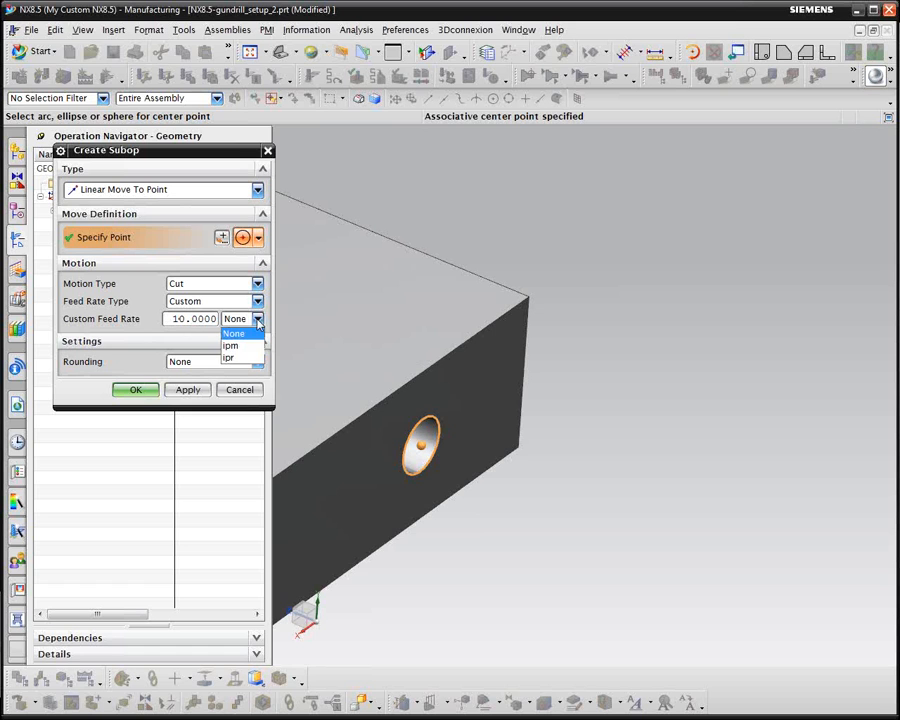
left_click(231, 345)
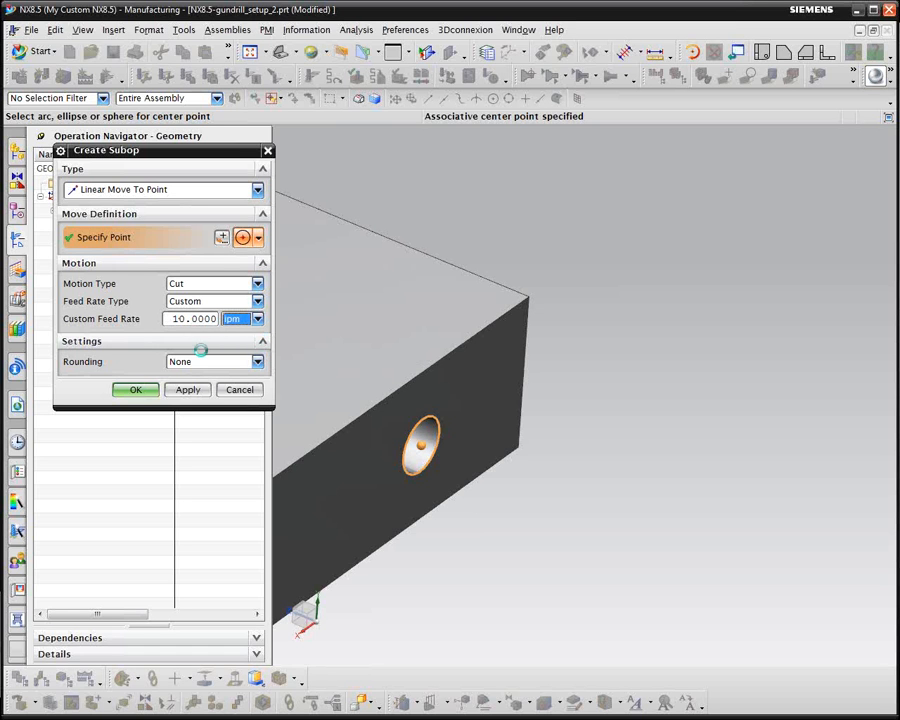
left_click(135, 390)
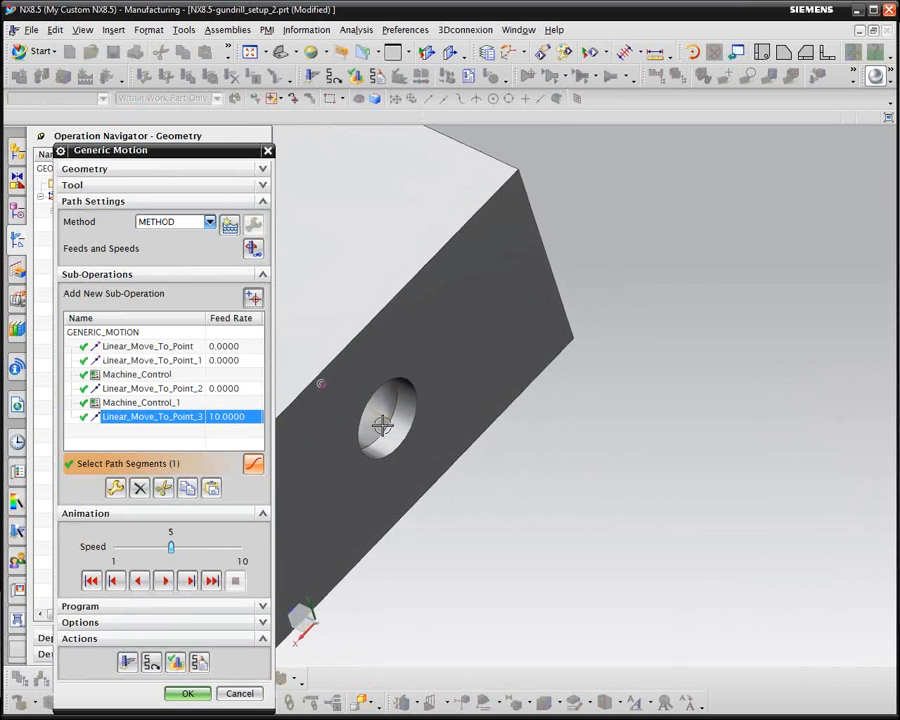
Edit the cutting move's target point so the drill breaks through the plate at Z -20.25
right_click(145, 415)
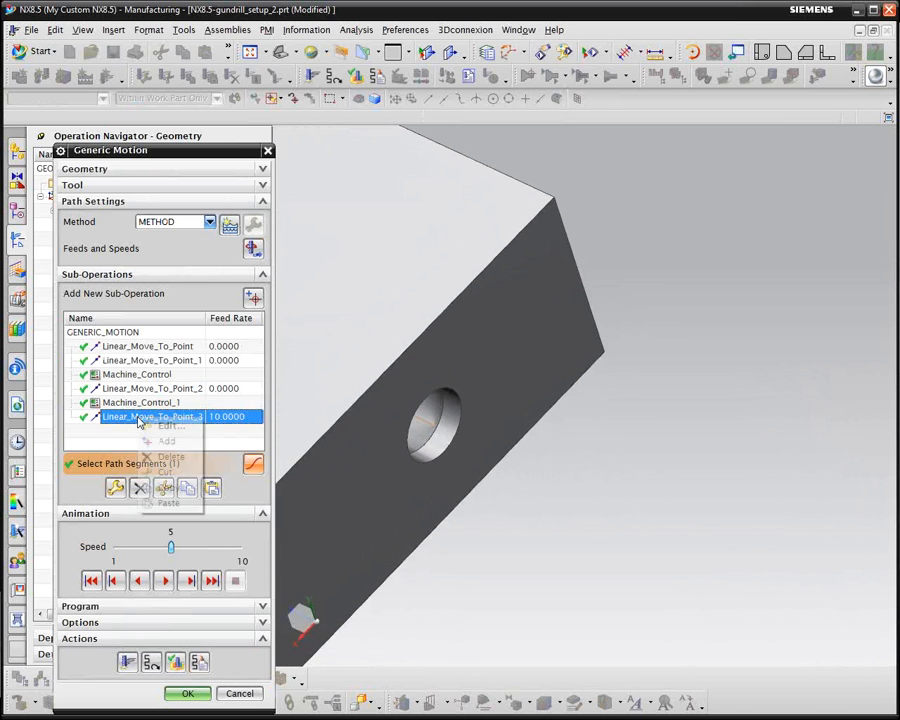
left_click(152, 420)
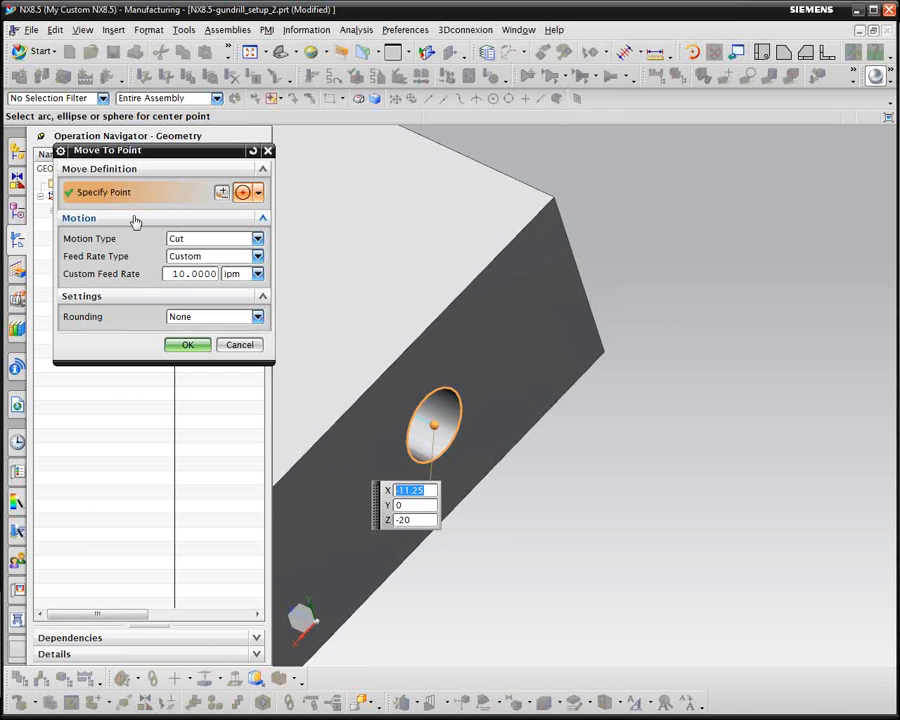
left_click(419, 520)
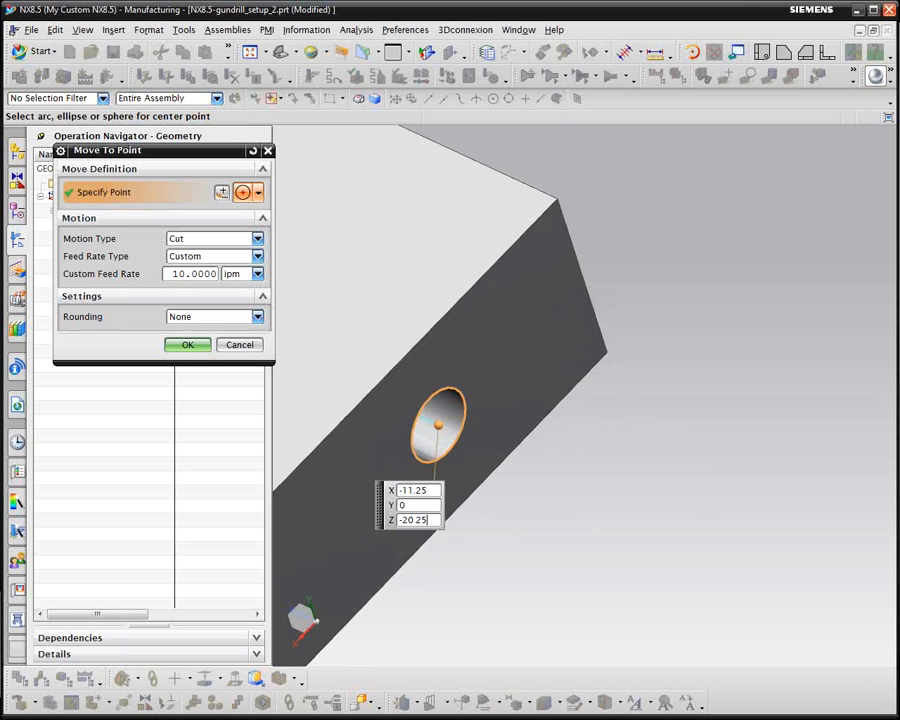
left_click(186, 345)
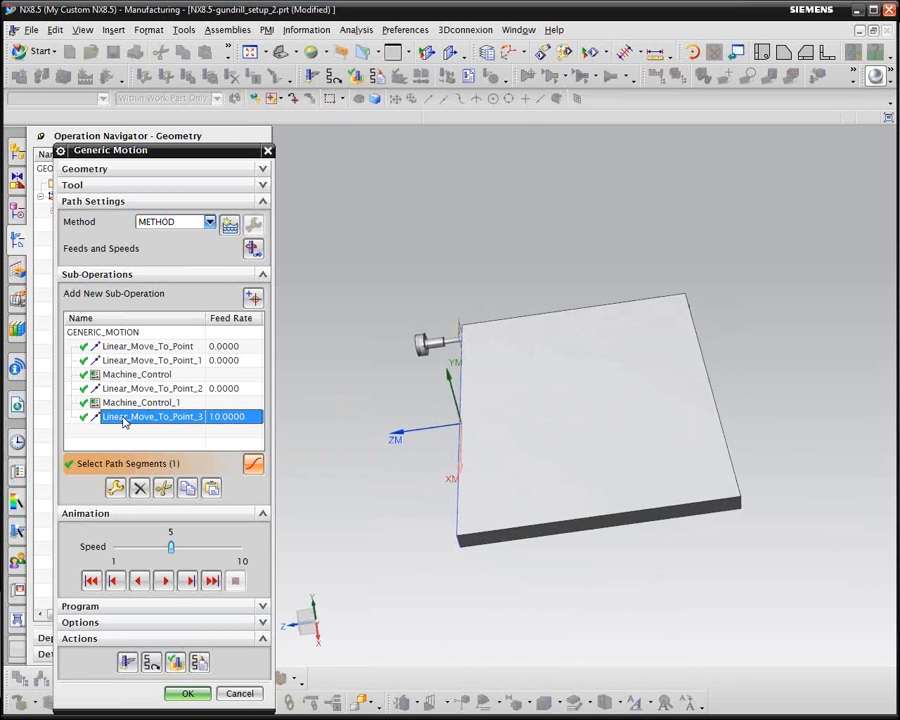
Add a Machine Control sub-operation after the through cut containing a Spindle Off event with Active status
left_click(256, 298)
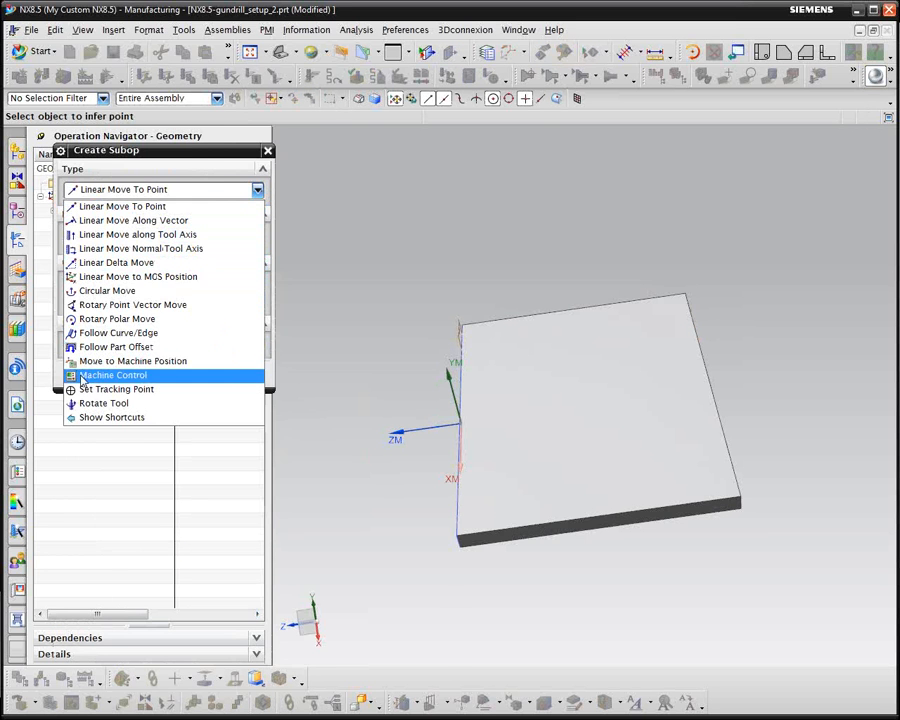
left_click(113, 375)
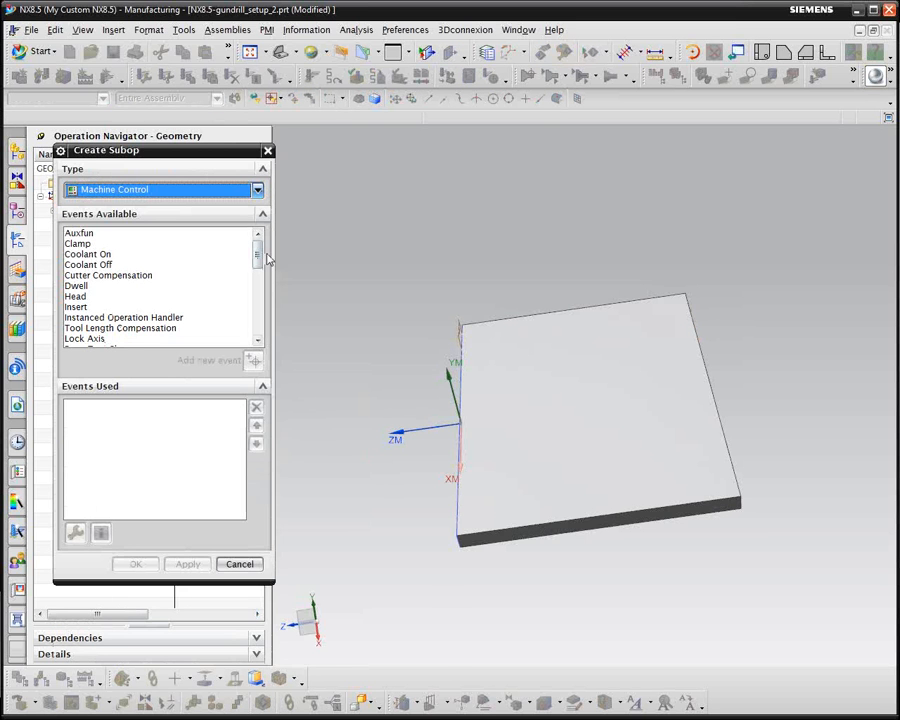
left_click_drag(257, 256, 257, 321)
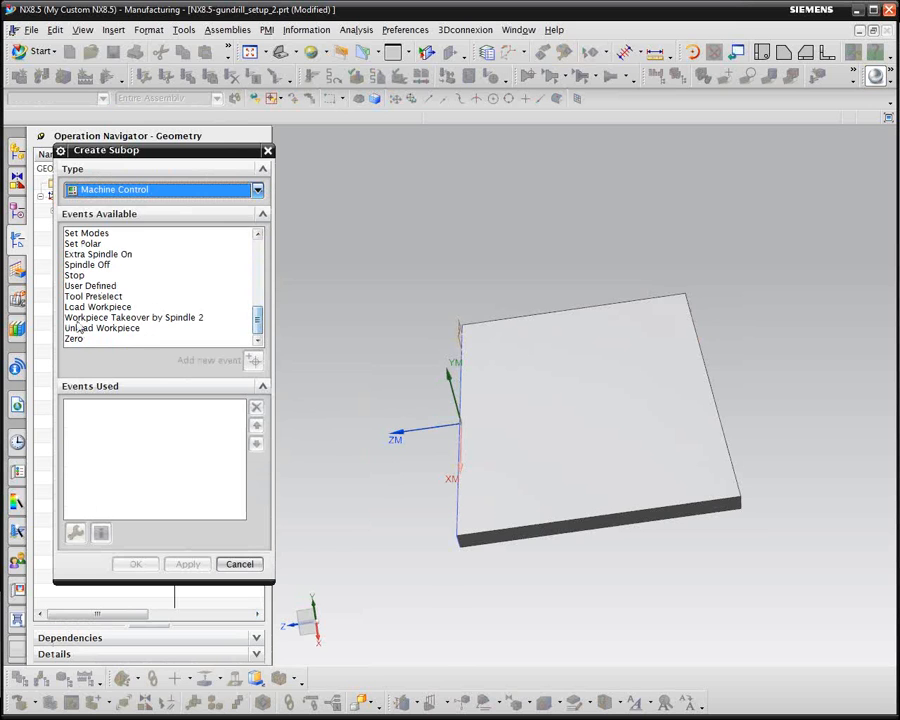
left_click(90, 264)
left_click(254, 362)
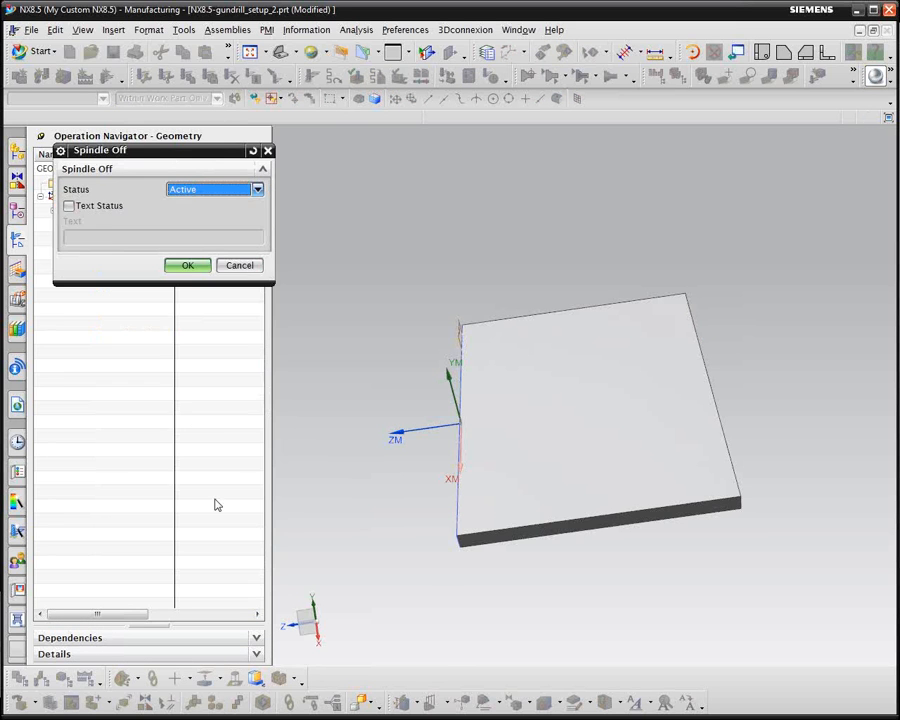
left_click(187, 264)
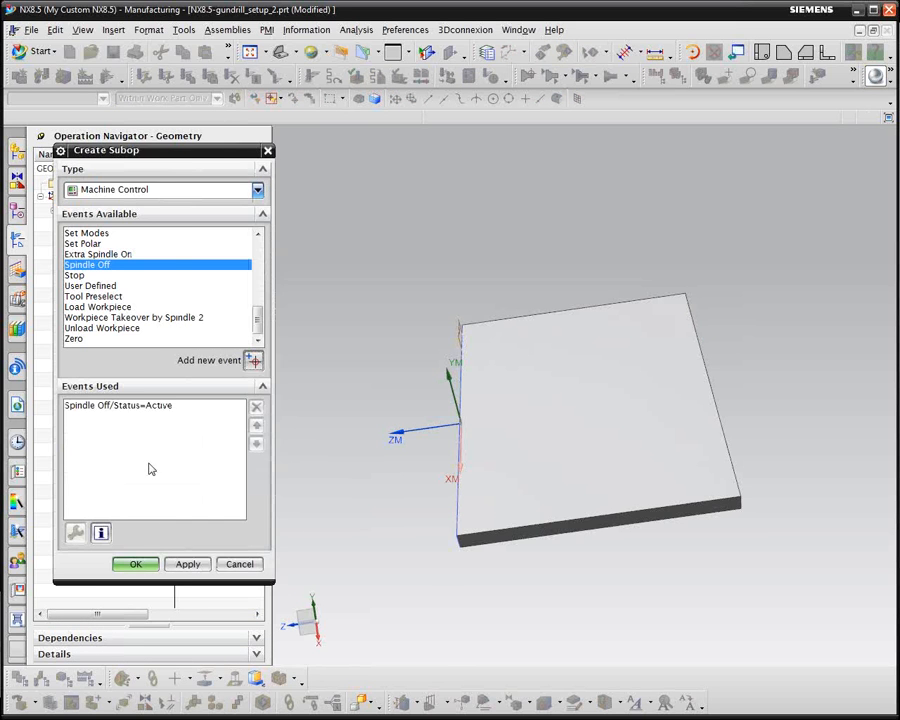
left_click(138, 565)
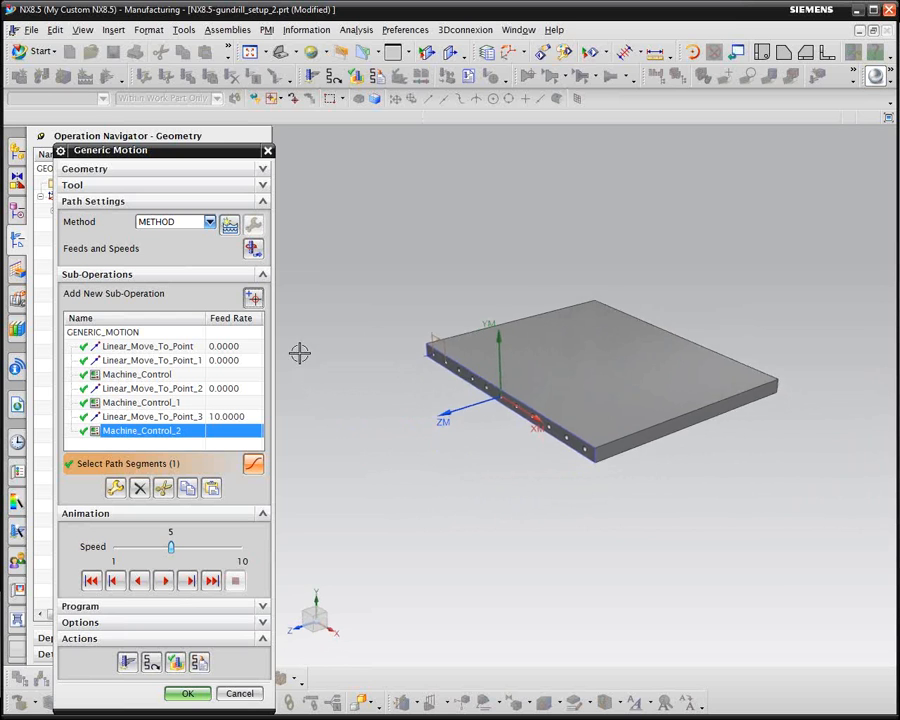
Copy the second linear move, Linear_Move_To_Point_1, and paste it after the spindle-off Machine Control sub-operation
left_click(182, 364)
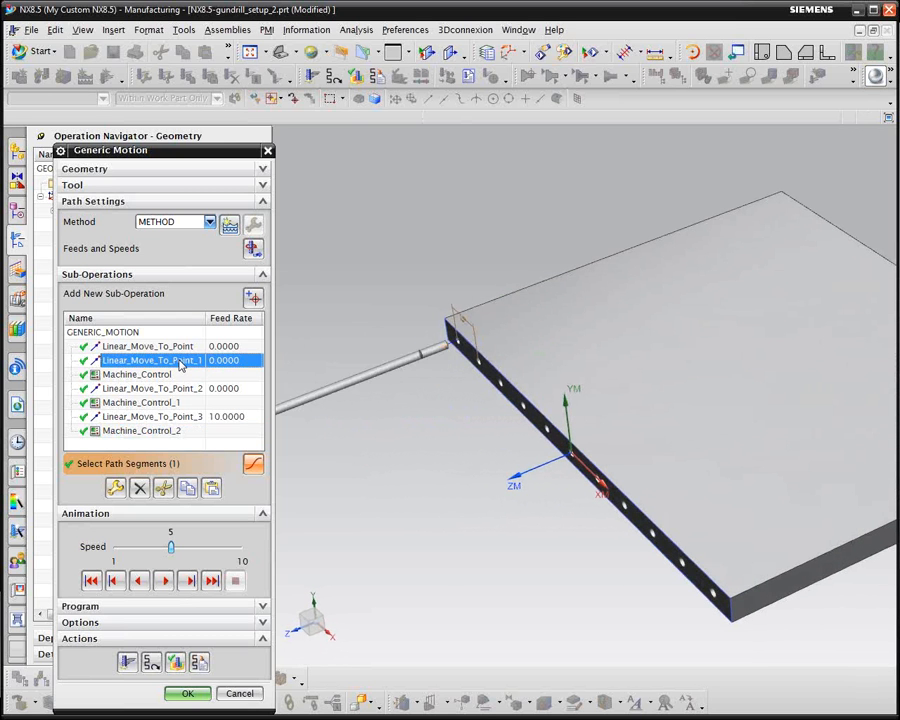
right_click(180, 364)
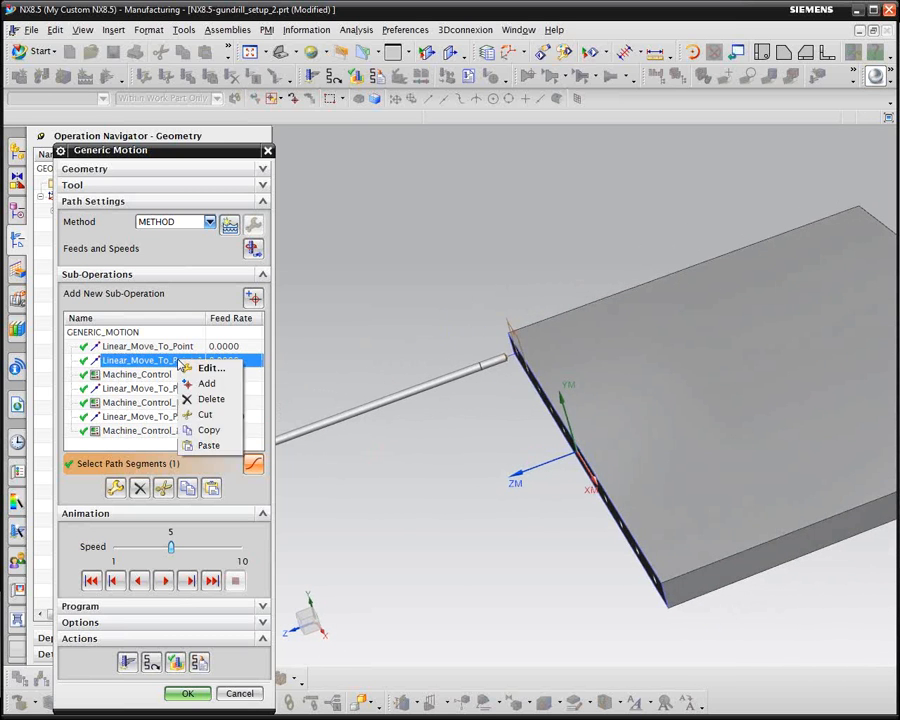
left_click(208, 430)
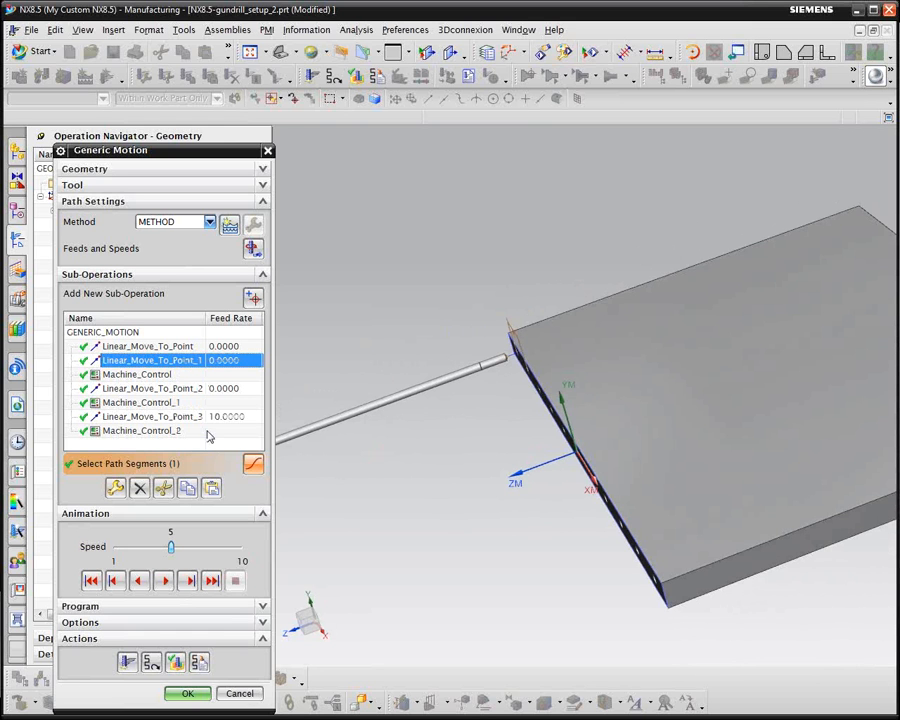
left_click(150, 431)
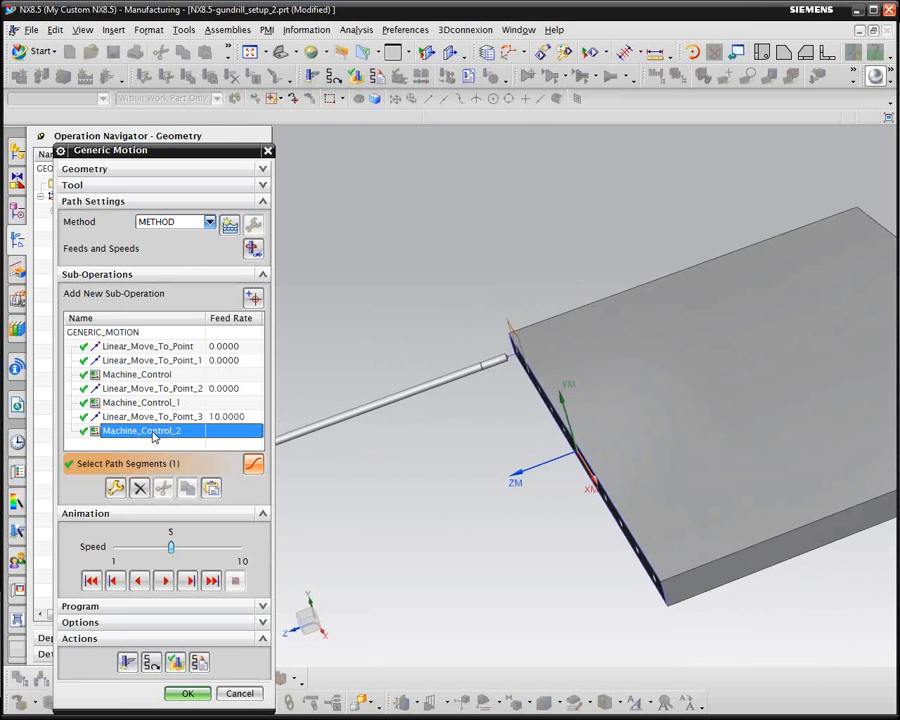
right_click(155, 435)
left_click(183, 488)
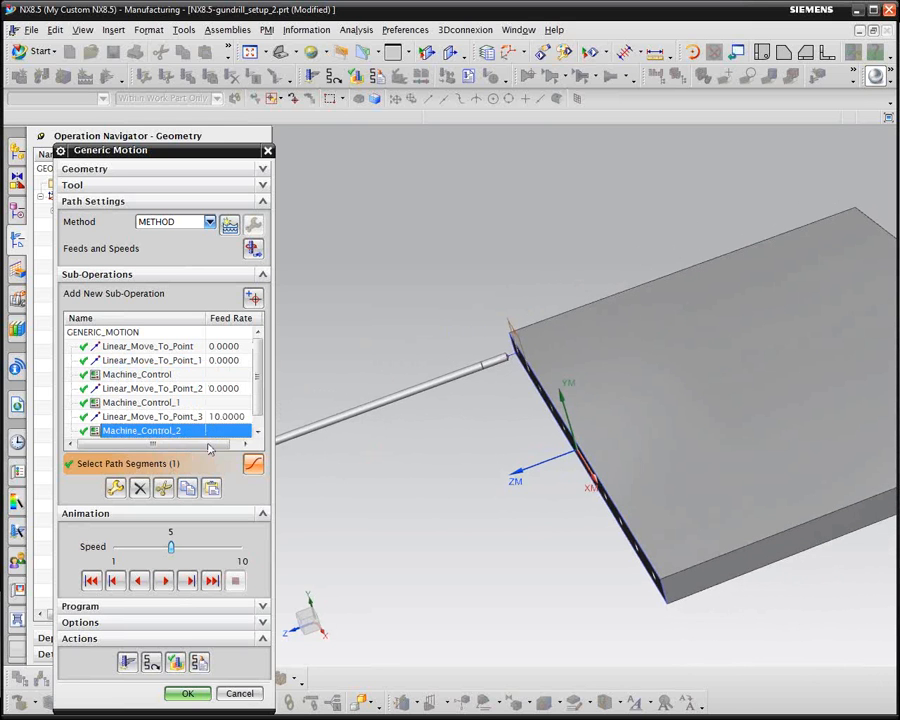
Edit the pasted retract move to use a custom feed rate of 5 ipm, keeping Traversal as its motion type
scroll(259, 418, "down", 1)
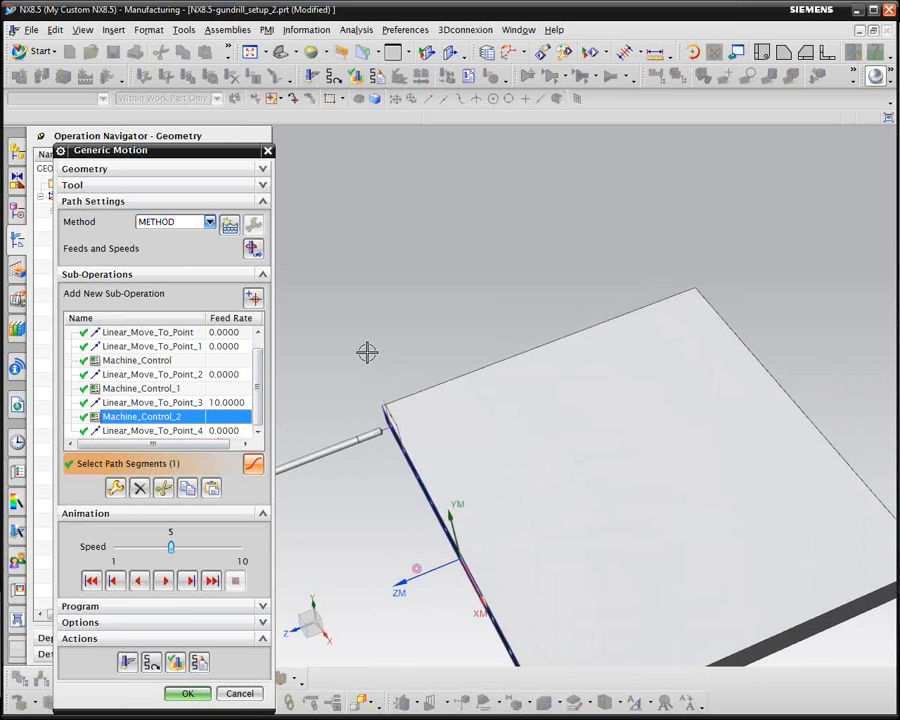
left_click(199, 432)
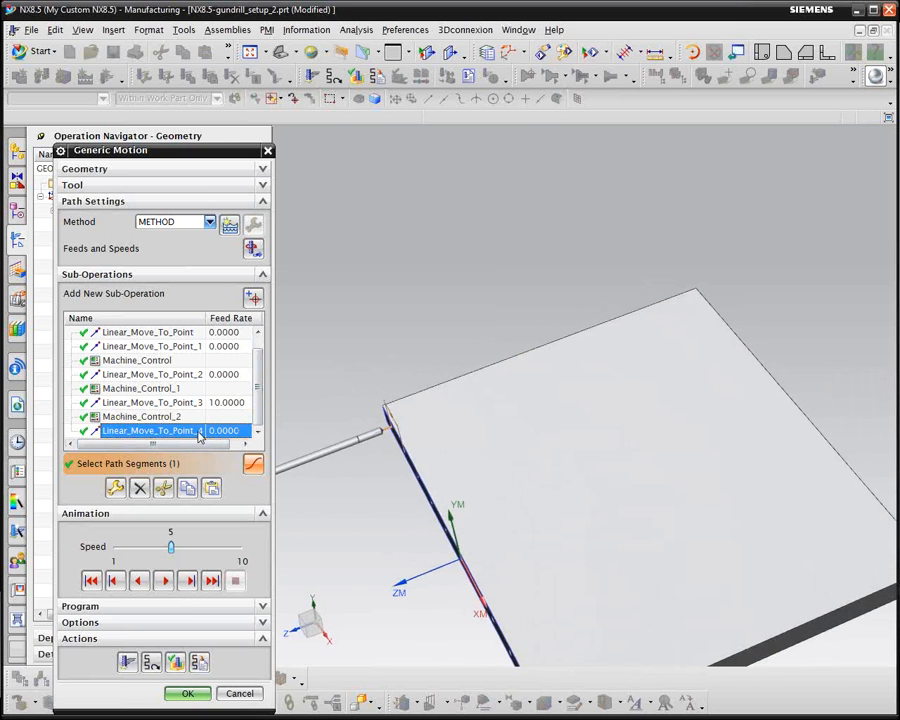
right_click(199, 434)
left_click(230, 441)
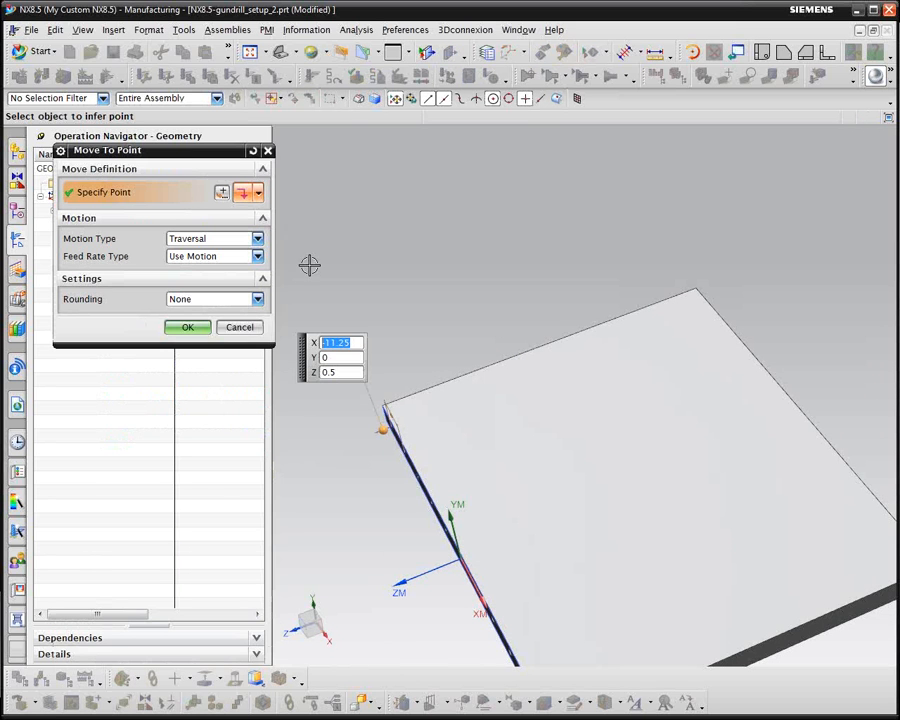
left_click(257, 239)
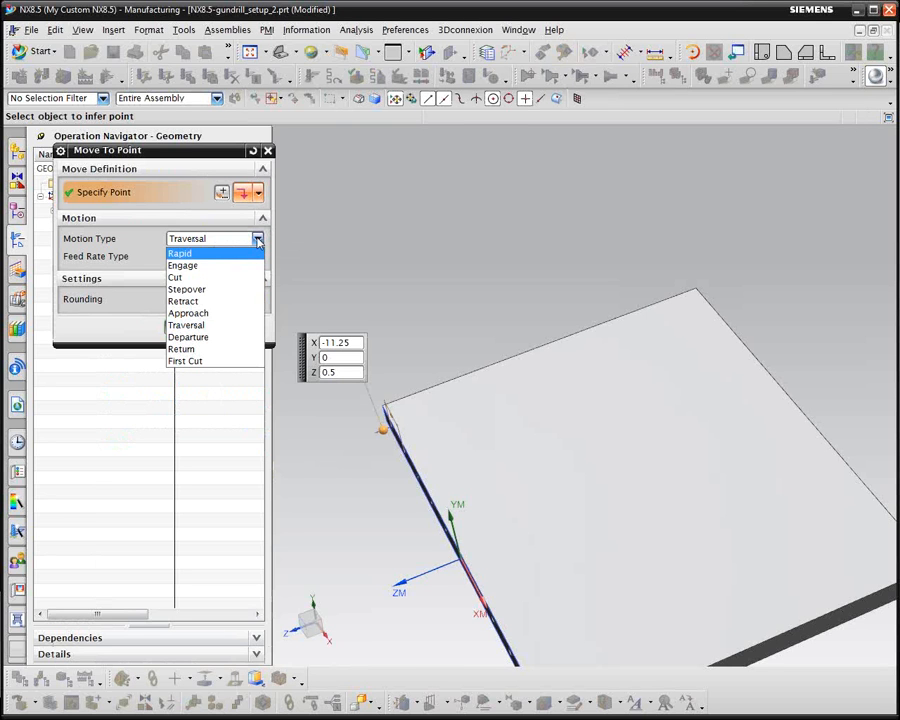
left_click(155, 257)
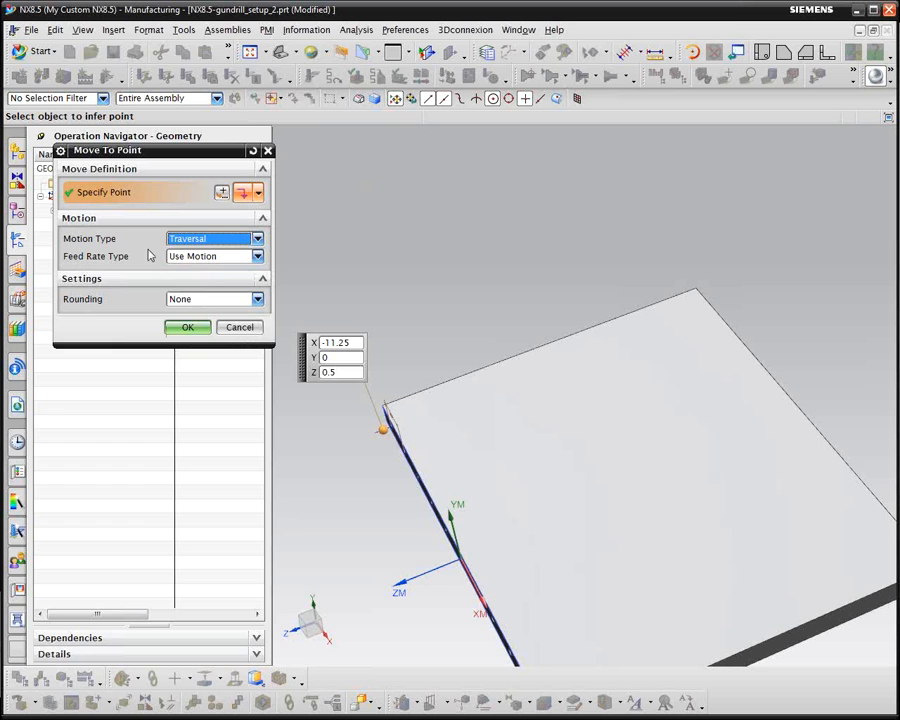
left_click(257, 256)
left_click(201, 284)
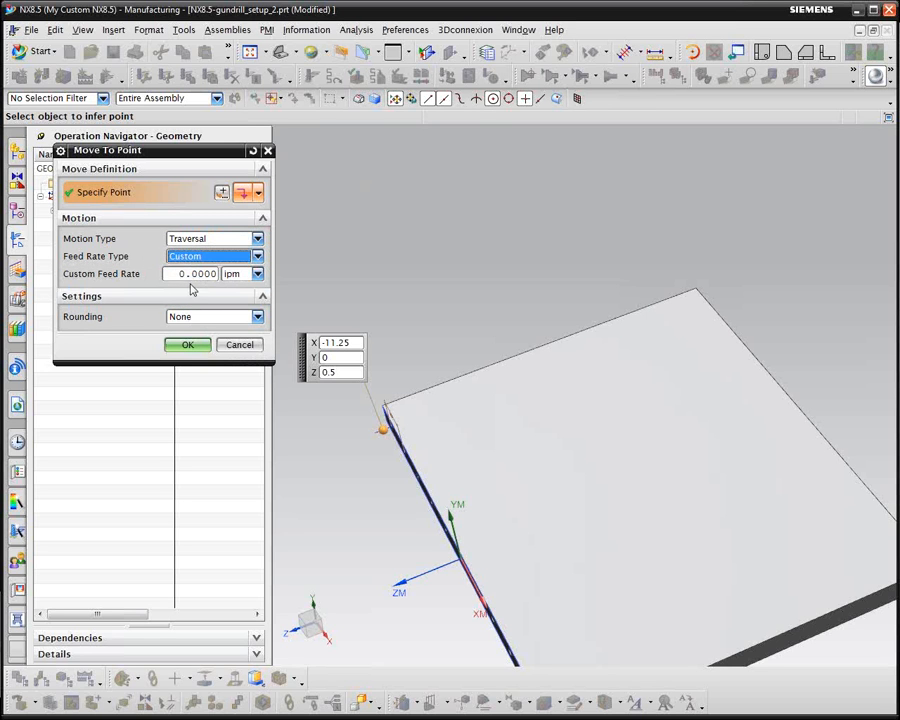
left_click(181, 273)
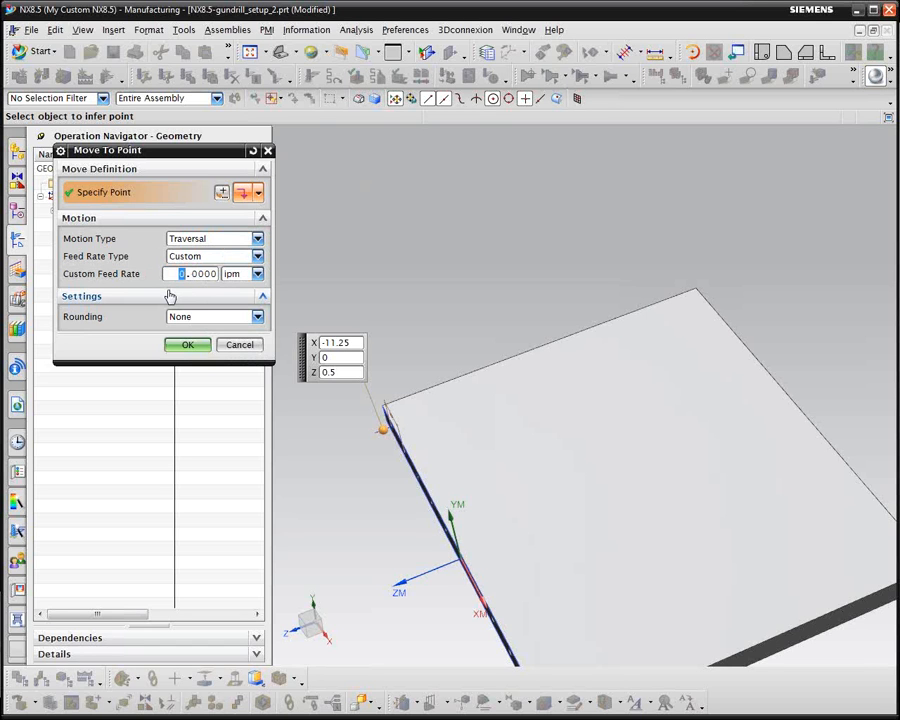
type("5")
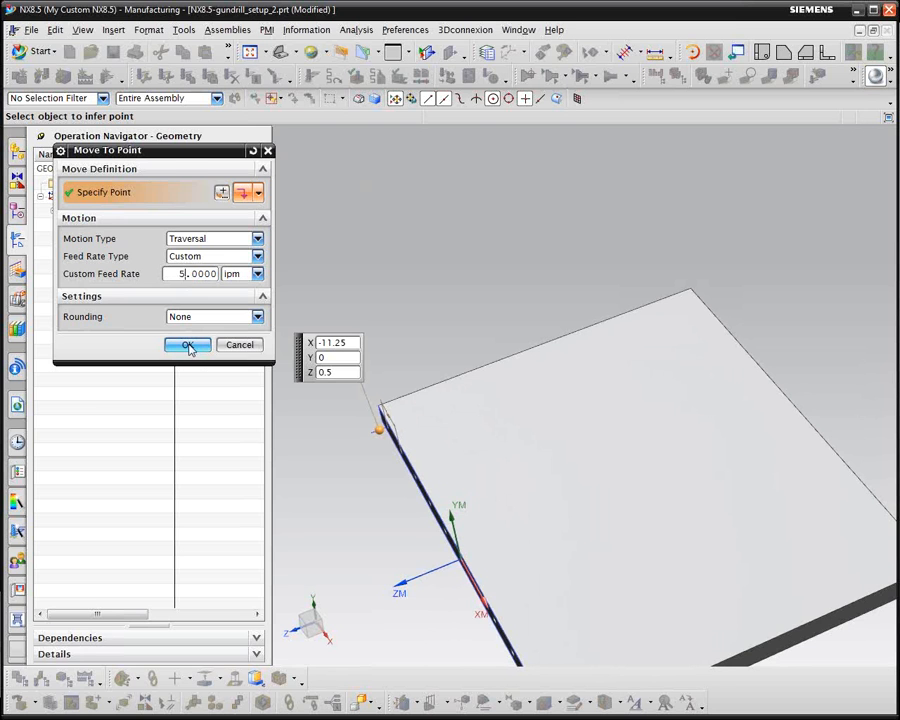
left_click(188, 345)
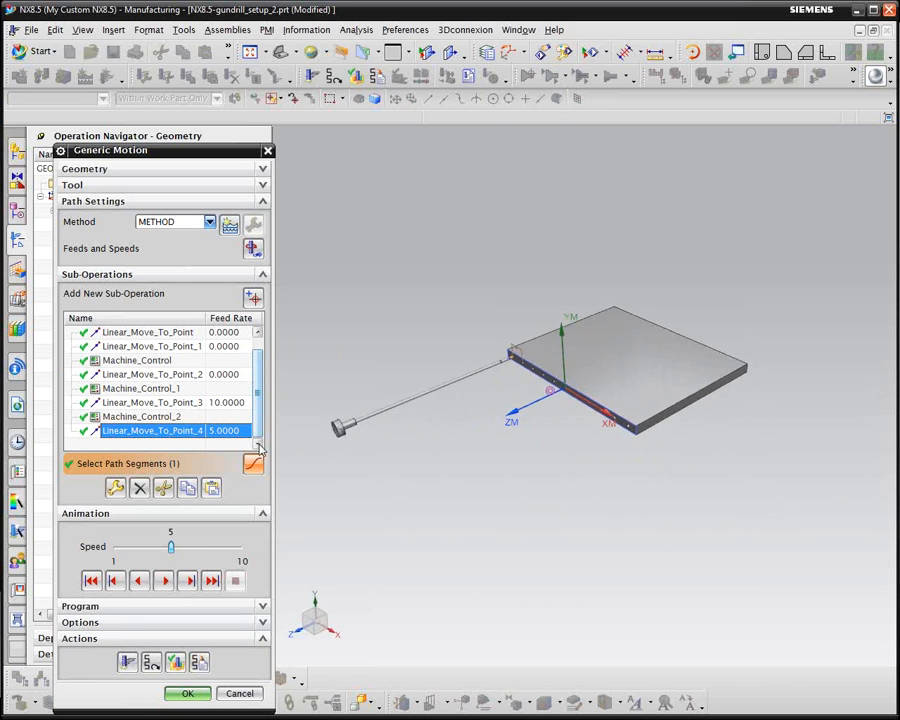
Step through the tool animation of the whole generic motion from its start to check each sub-operation
scroll(258, 400, "up", 1)
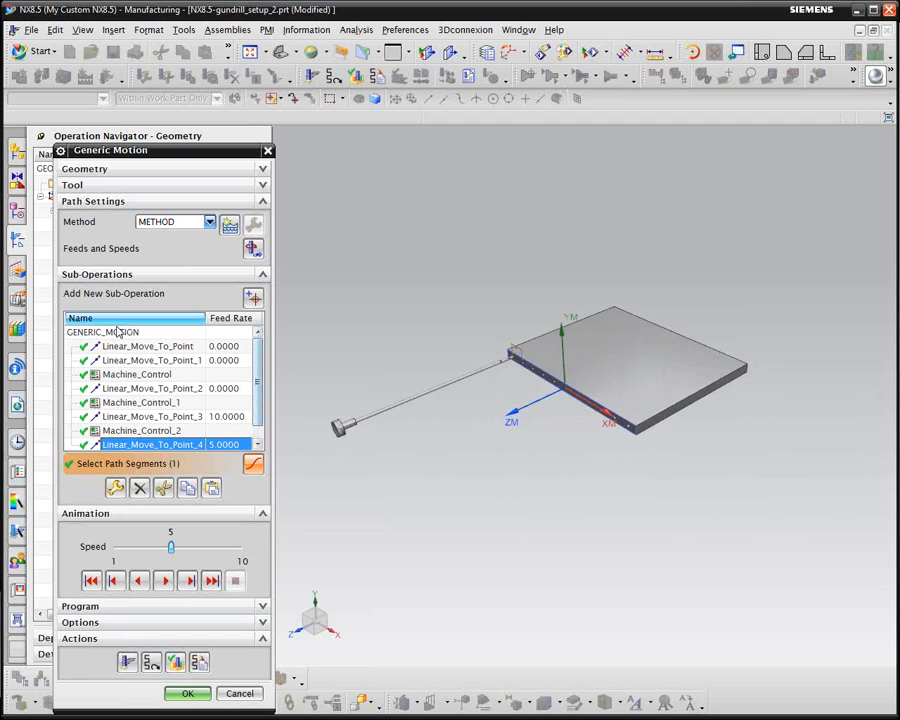
left_click(115, 331)
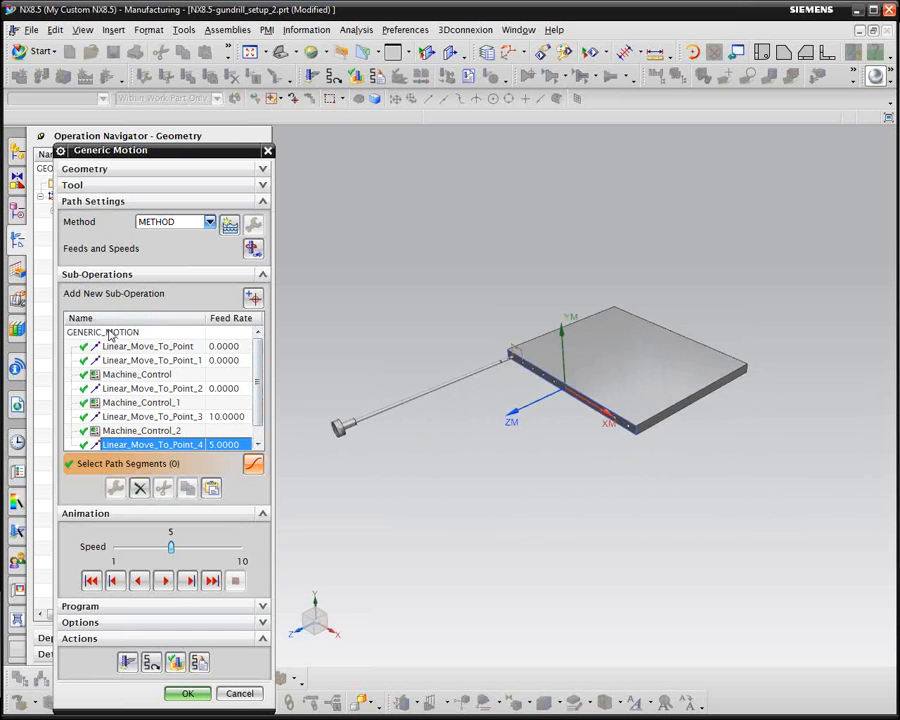
left_click(187, 581)
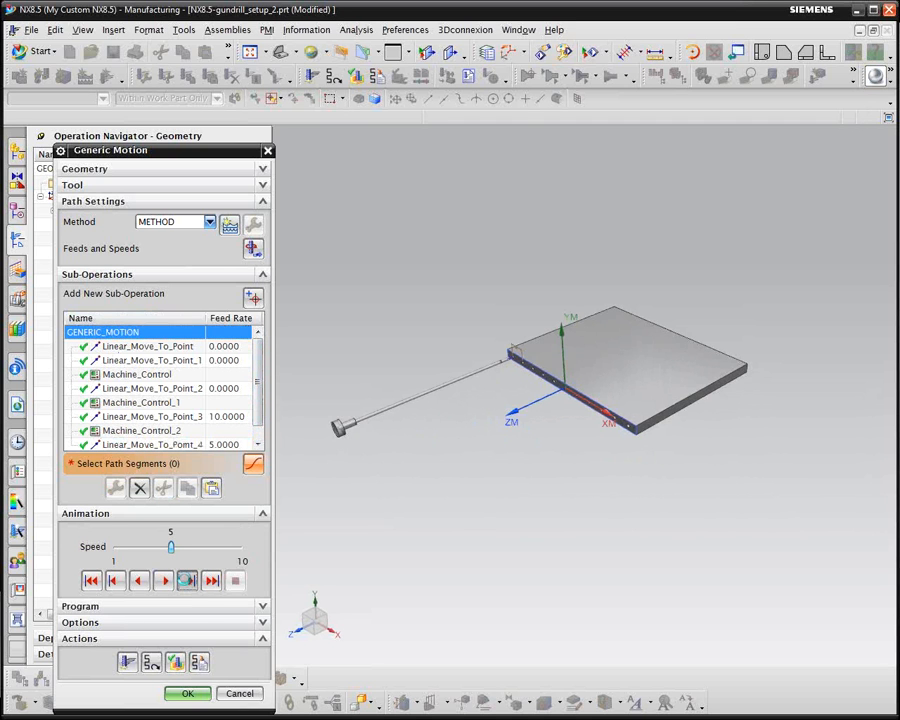
left_click(187, 581)
left_click(187, 581)
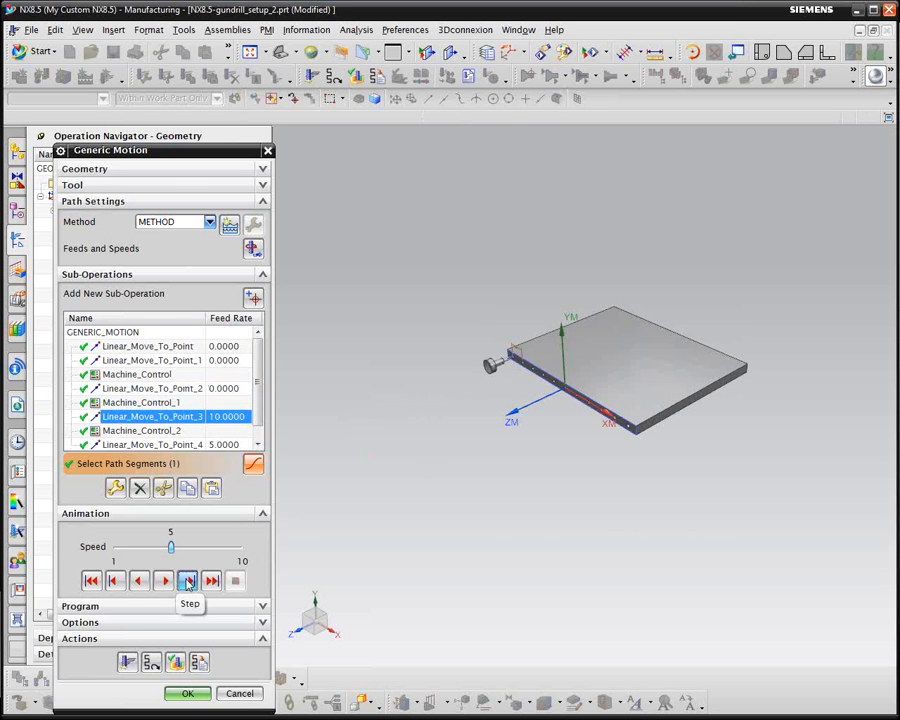
left_click(187, 581)
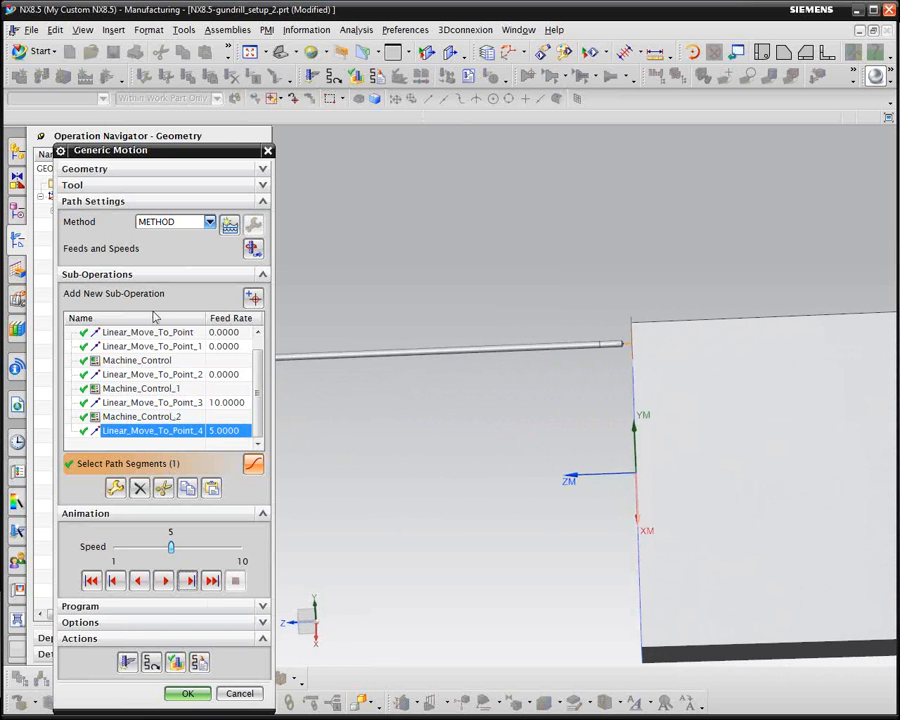
Play the tool animation from the first linear move and accept the generic motion operation
scroll(178, 335, "up", 1)
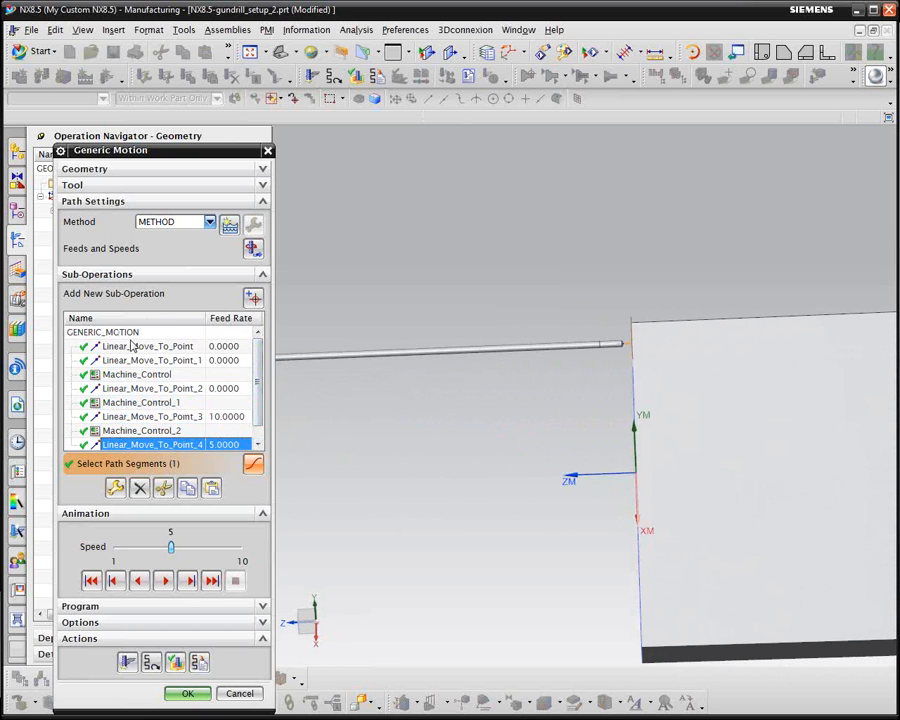
left_click(130, 346)
scroll(152, 440, "down", 1)
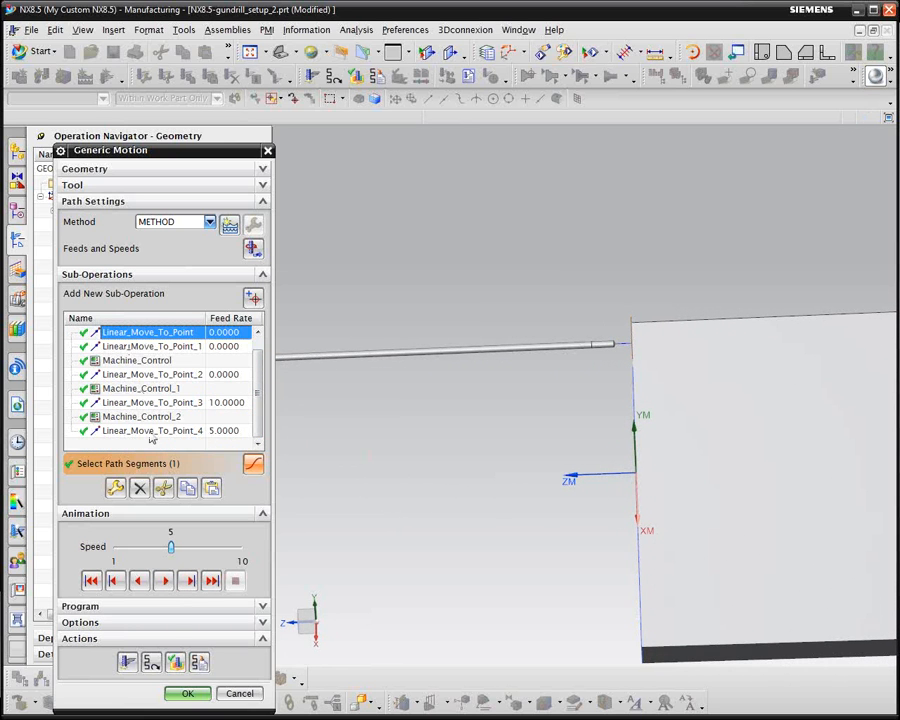
left_click(166, 584)
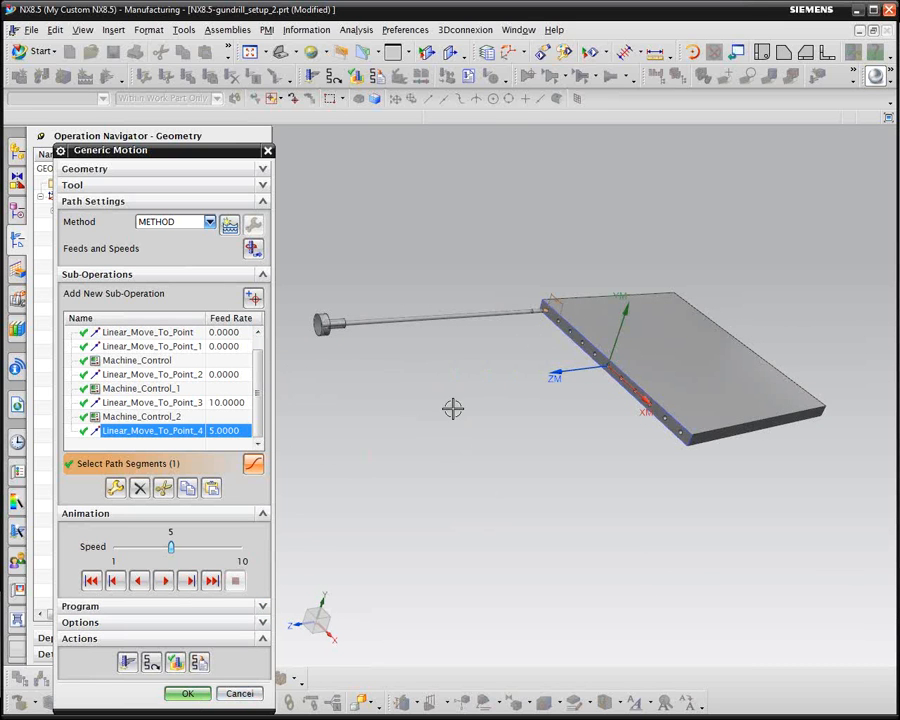
left_click(186, 694)
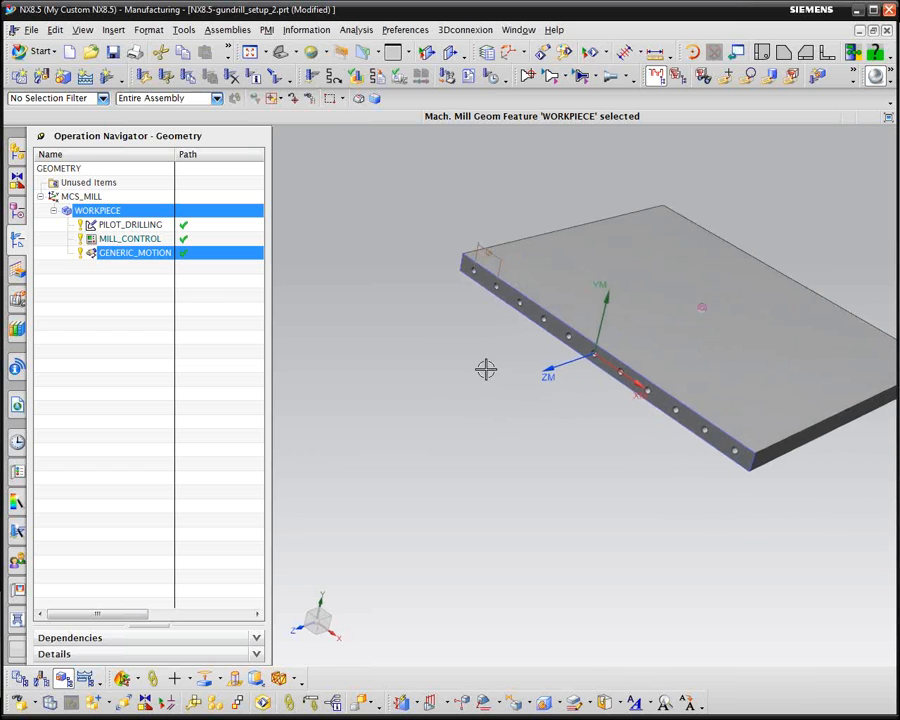
Transform the GENERIC_MOTION operation by translating it with Delta XC 2.25 as 10 instances, with distance divisions of 1
left_click(118, 256)
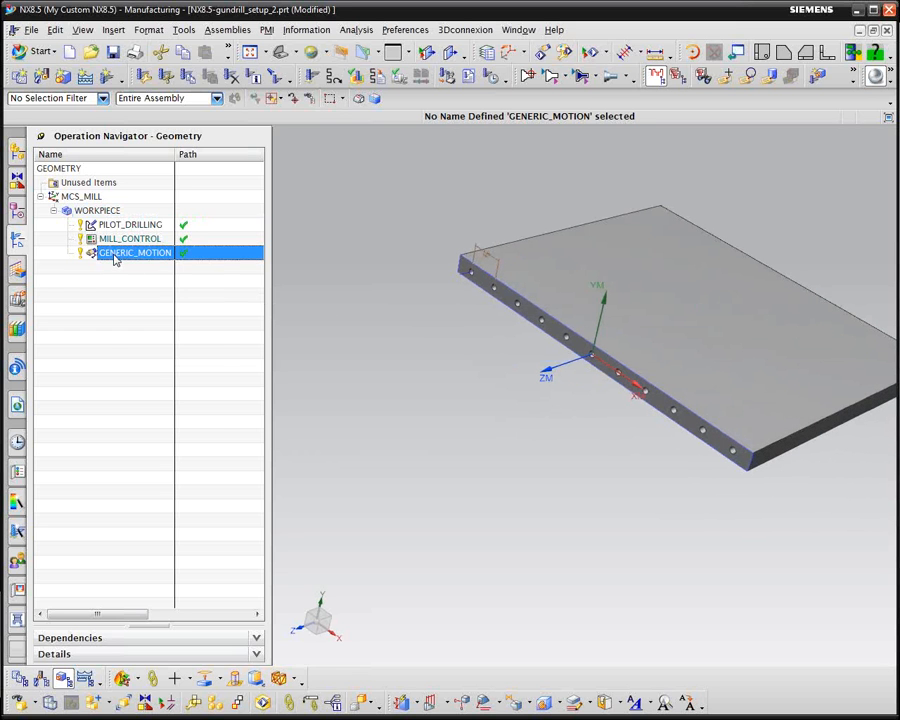
right_click(115, 259)
mouse_move(160, 446)
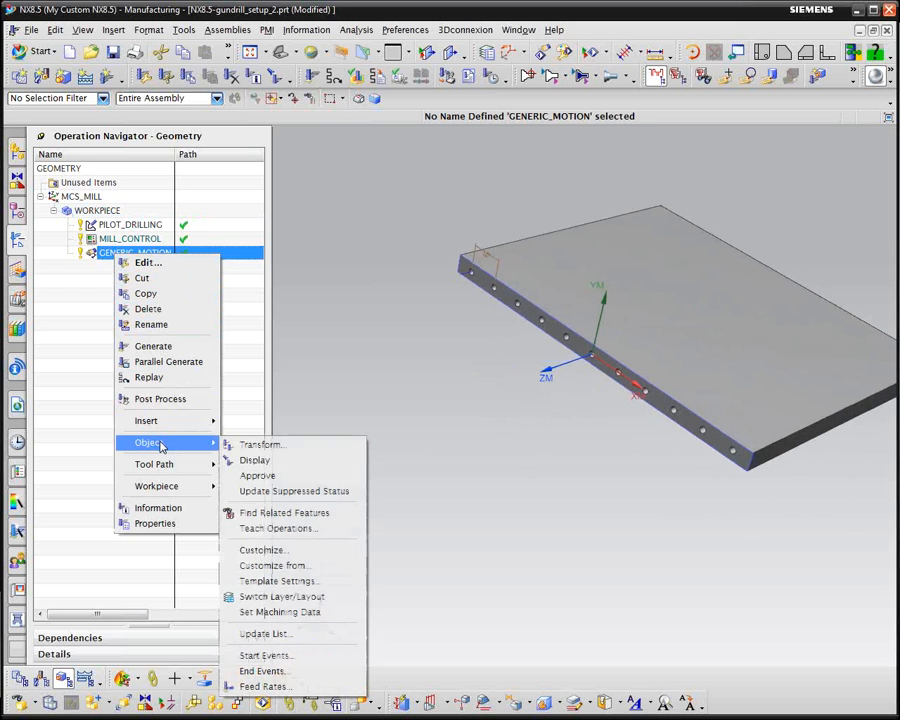
left_click(262, 446)
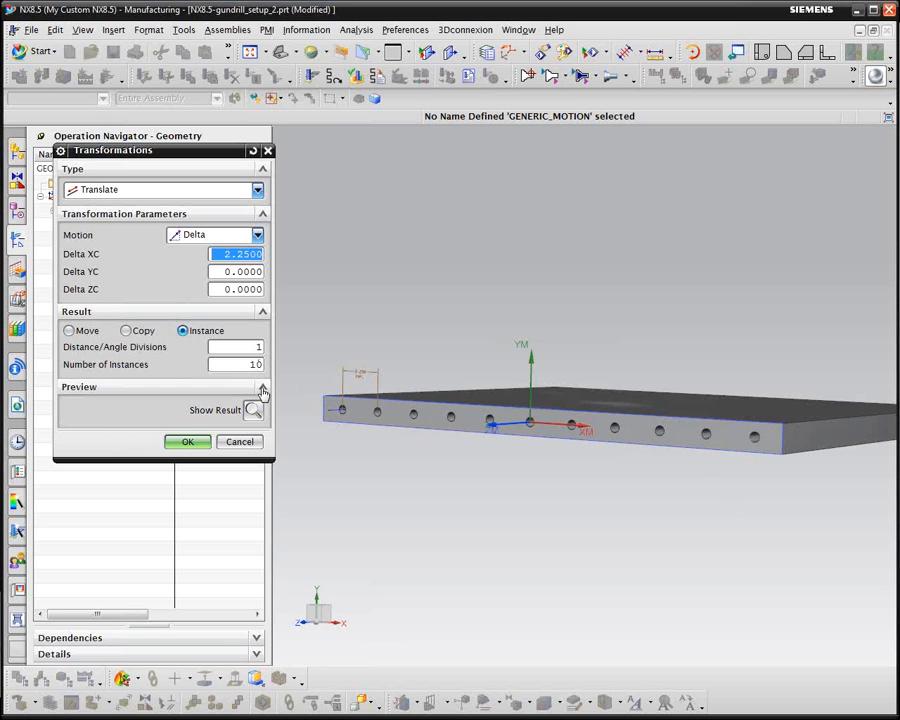
key("Home")
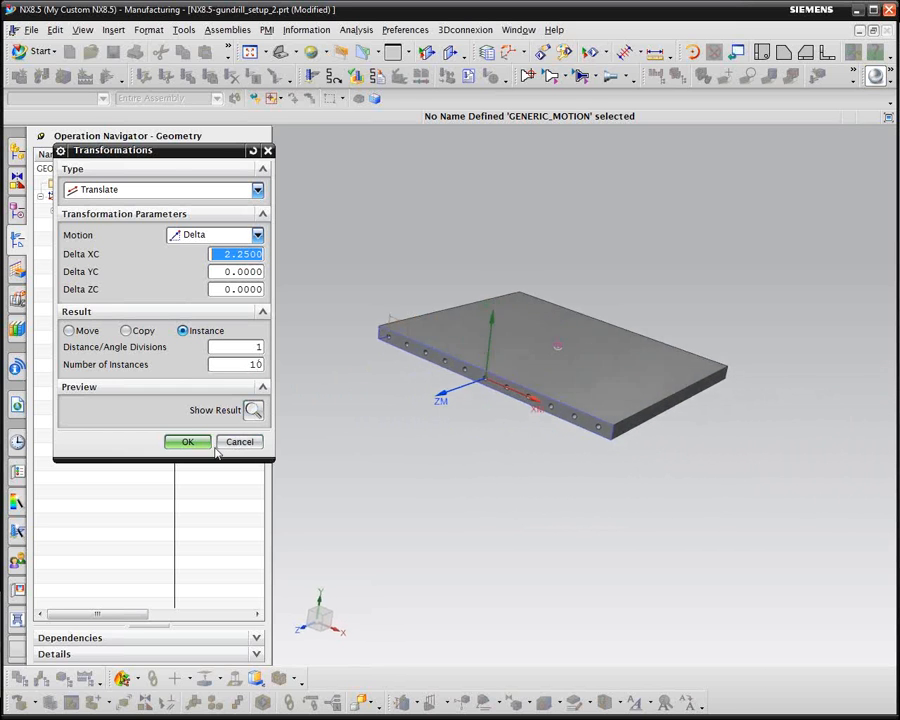
left_click(189, 442)
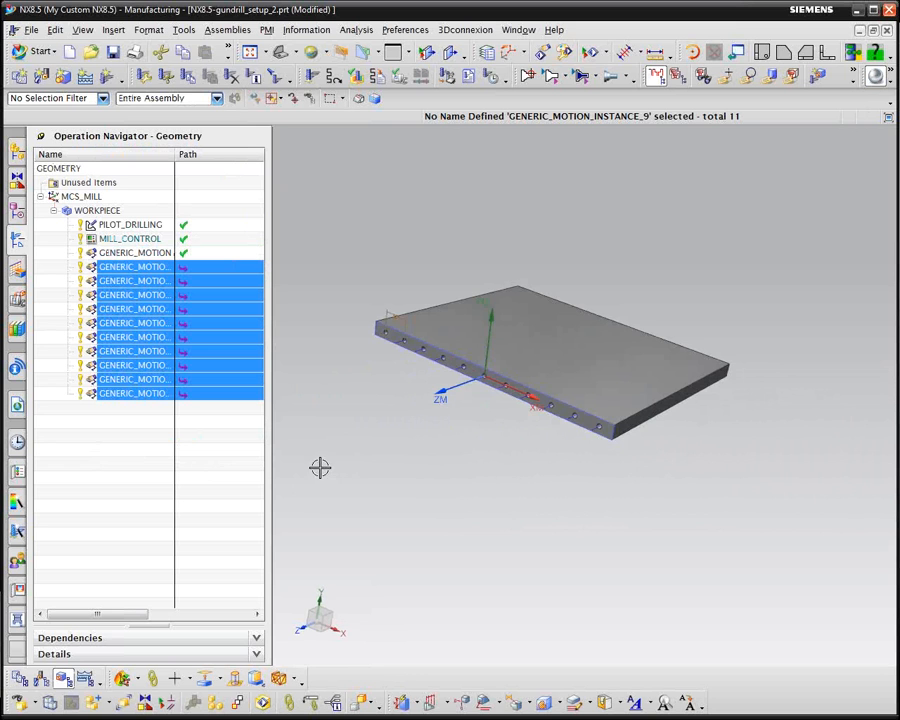
middle_click_drag(319, 466, 310, 460)
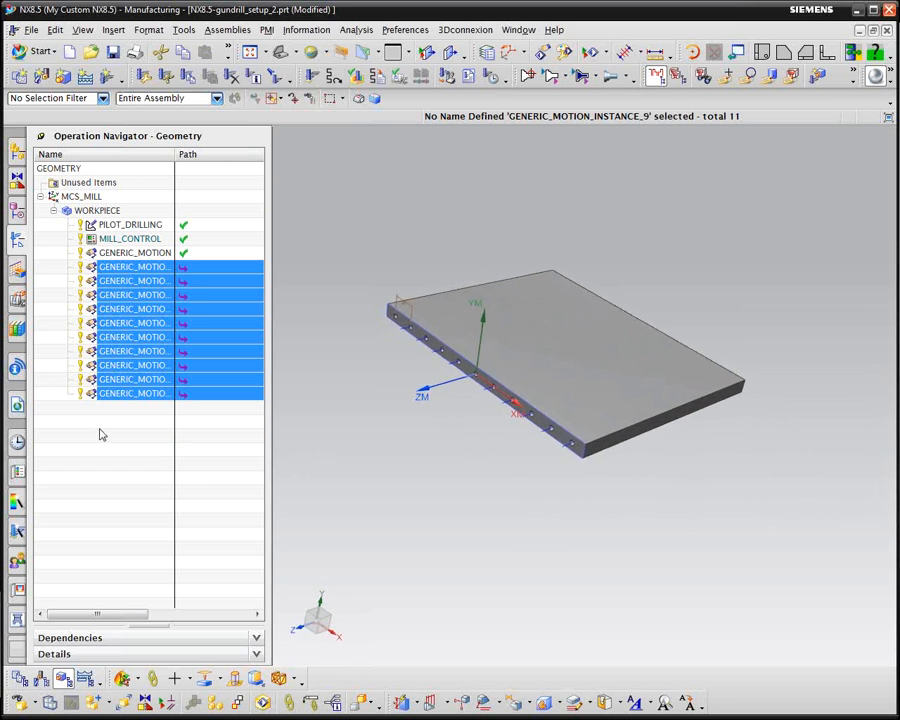
Copy the MILL_CONTROL operation and paste it after the last generic motion instance under WORKPIECE
left_click(124, 240)
right_click(119, 245)
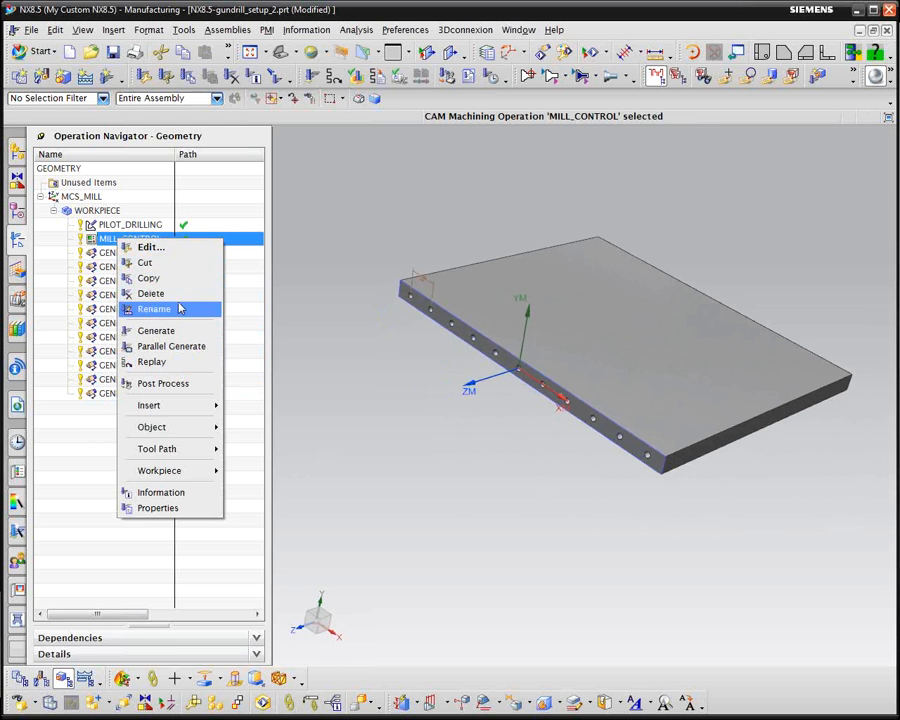
left_click(150, 279)
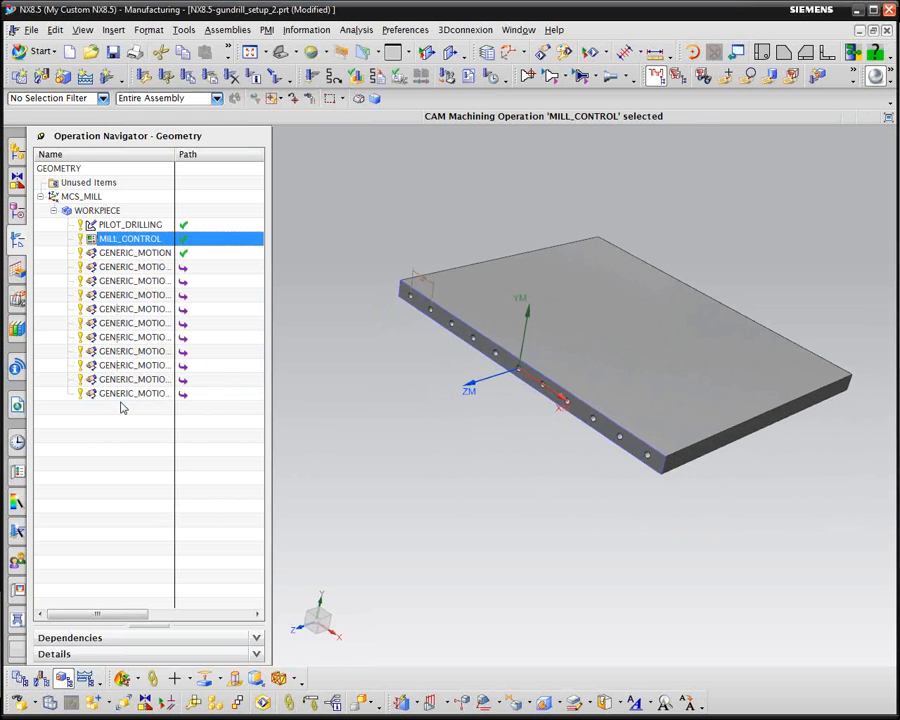
left_click(115, 396)
right_click(115, 403)
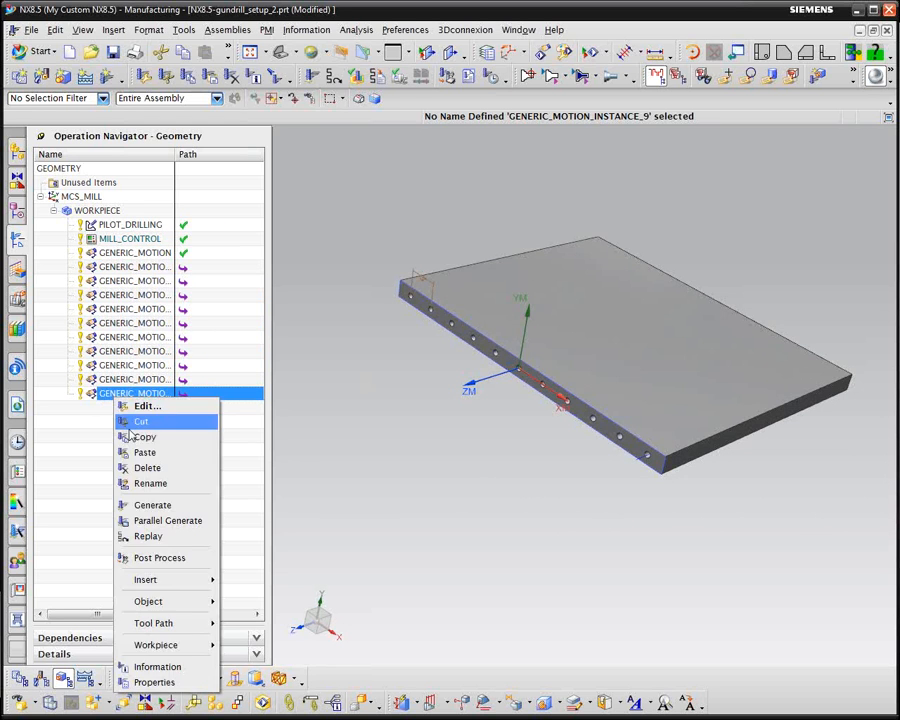
left_click(145, 451)
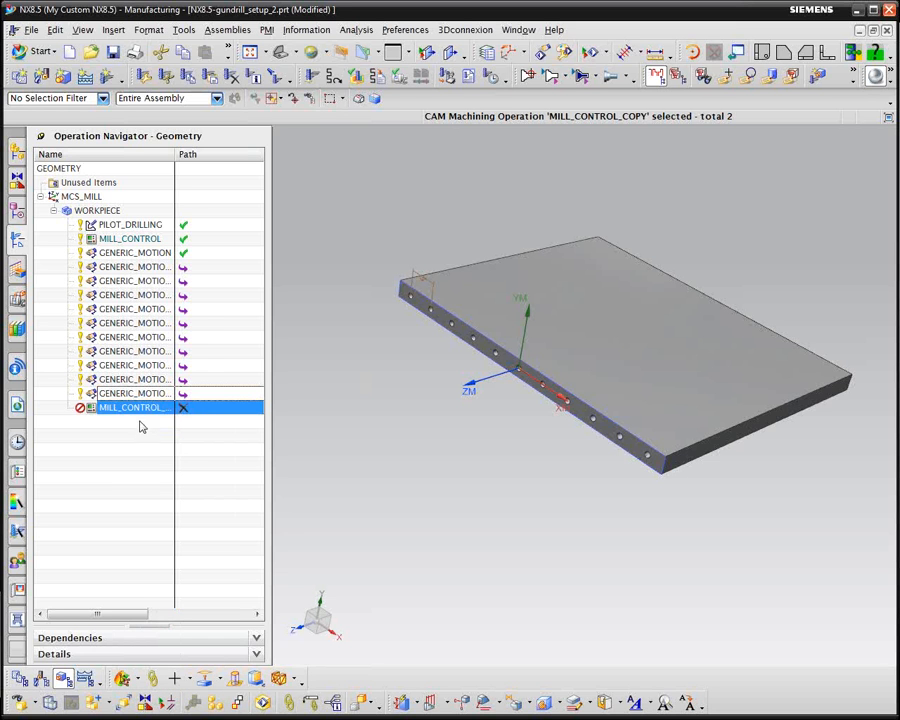
Add a Coolant Off event with Active status to the copied mill control and generate that operation
right_click(140, 411)
left_click(172, 423)
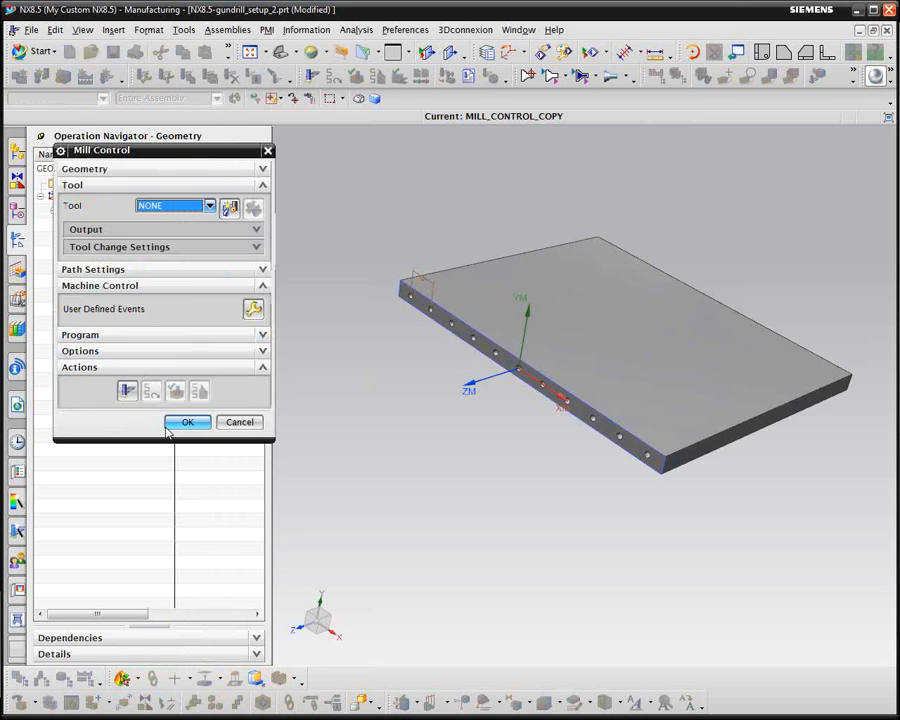
left_click(253, 306)
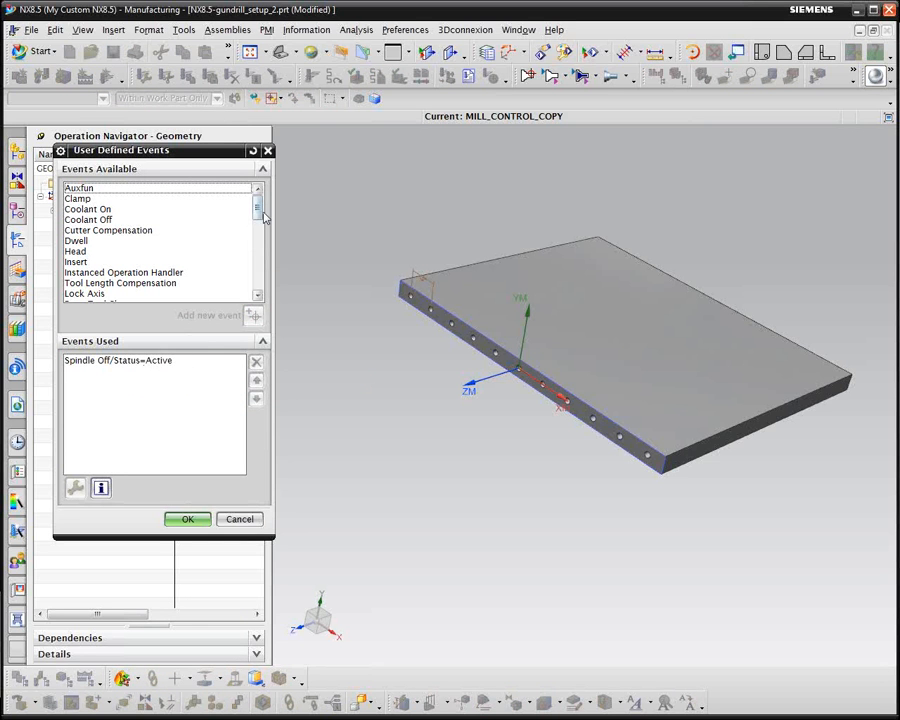
left_click(136, 219)
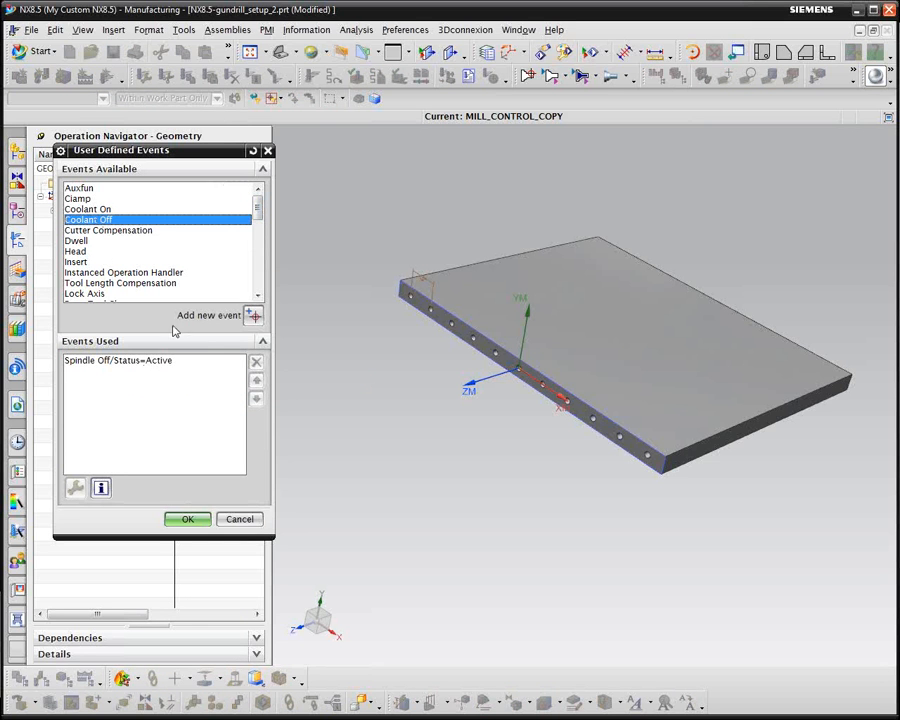
left_click(253, 315)
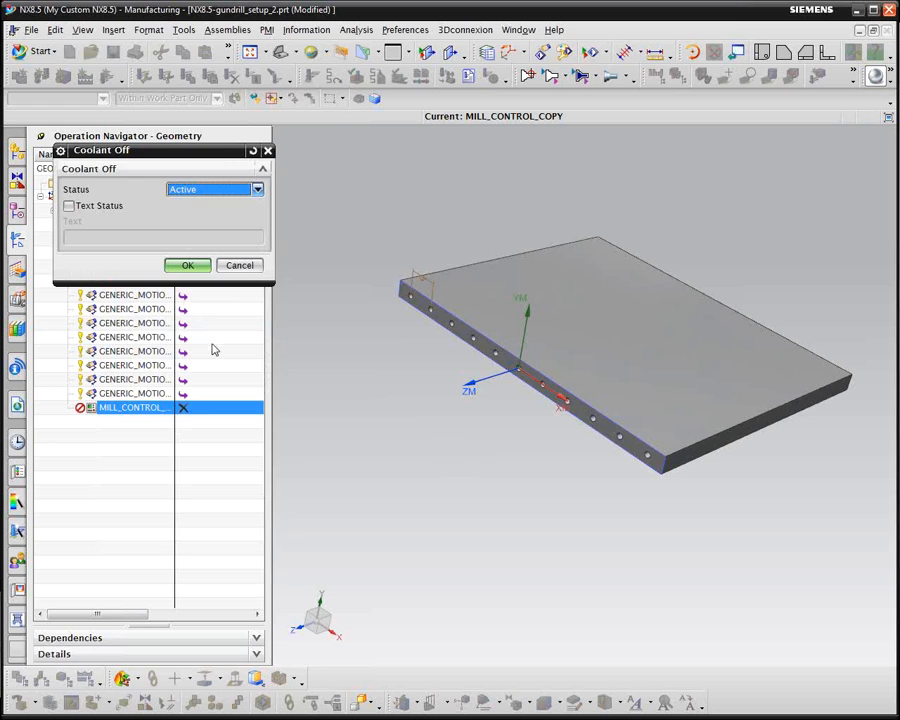
left_click(186, 265)
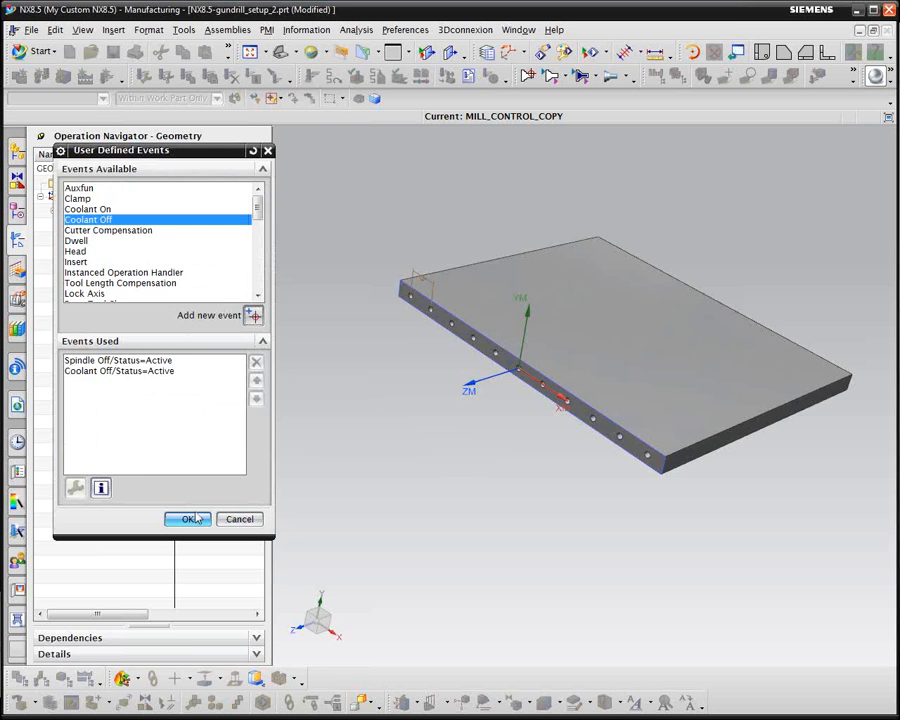
left_click(194, 519)
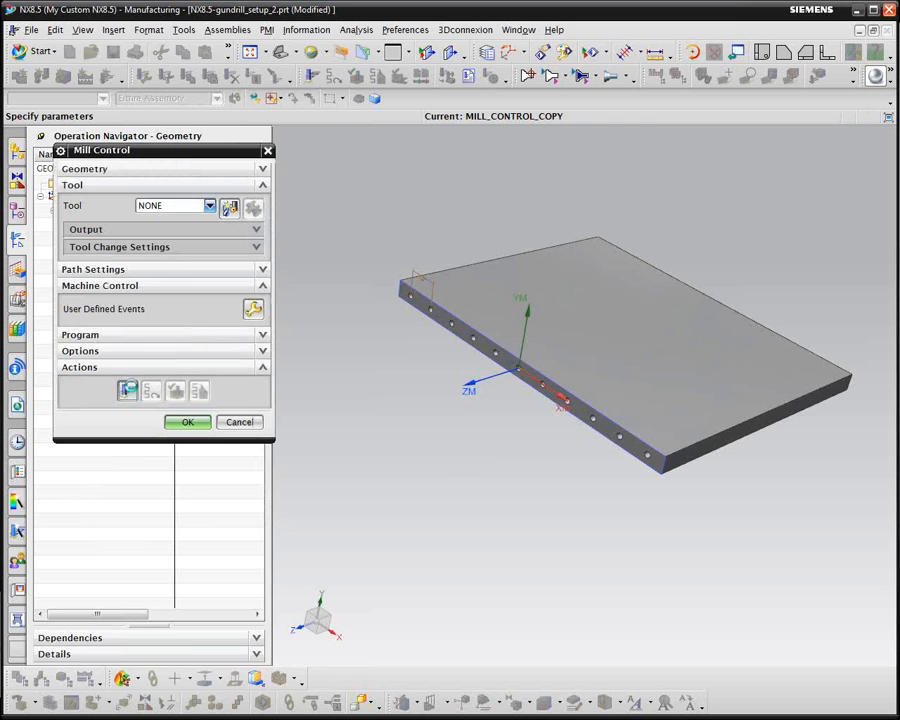
left_click(192, 424)
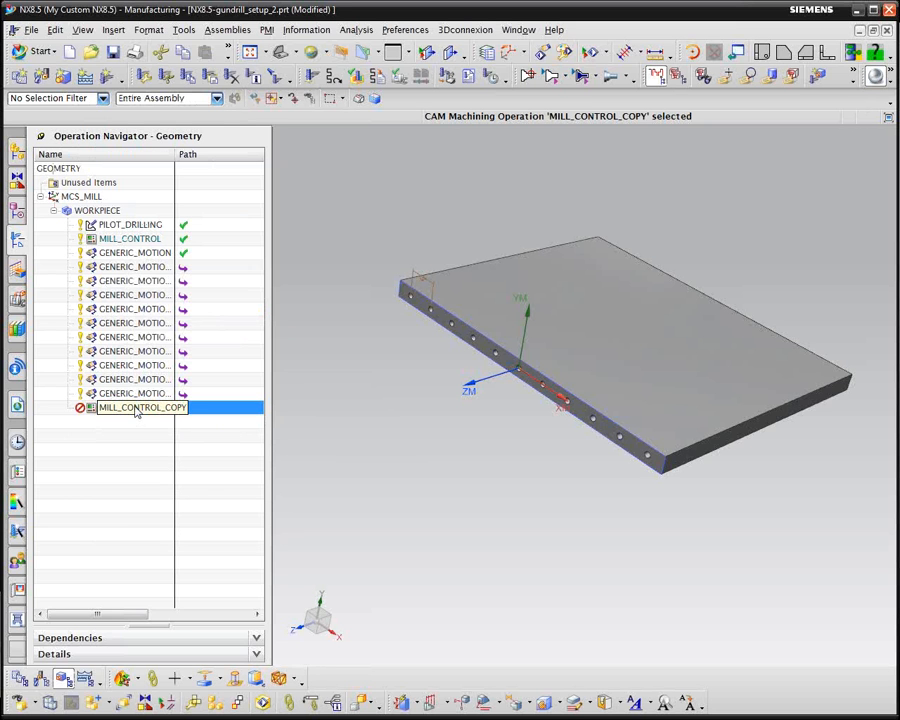
right_click(136, 412)
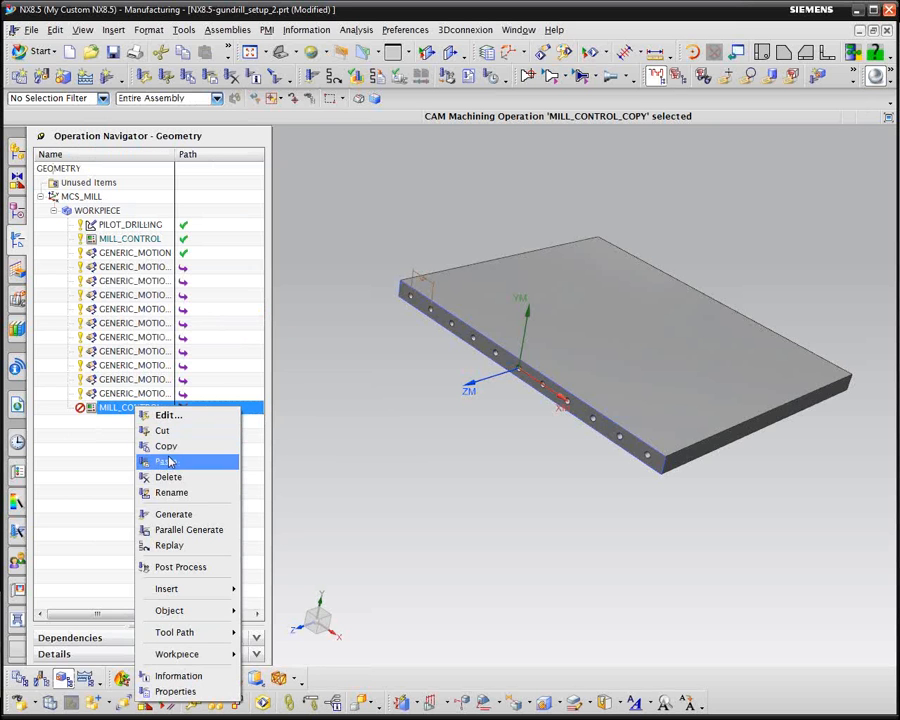
left_click(175, 516)
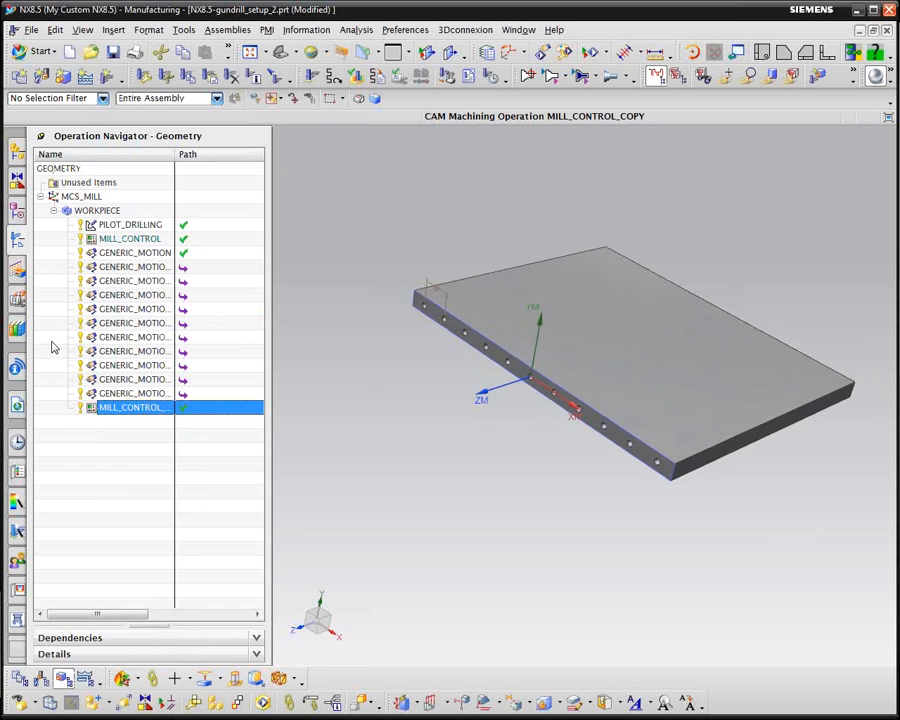
Show the operations in program order and verify program 1234 with 3D Dynamic material removal at animation speed 2
right_click(48, 285)
left_click(108, 288)
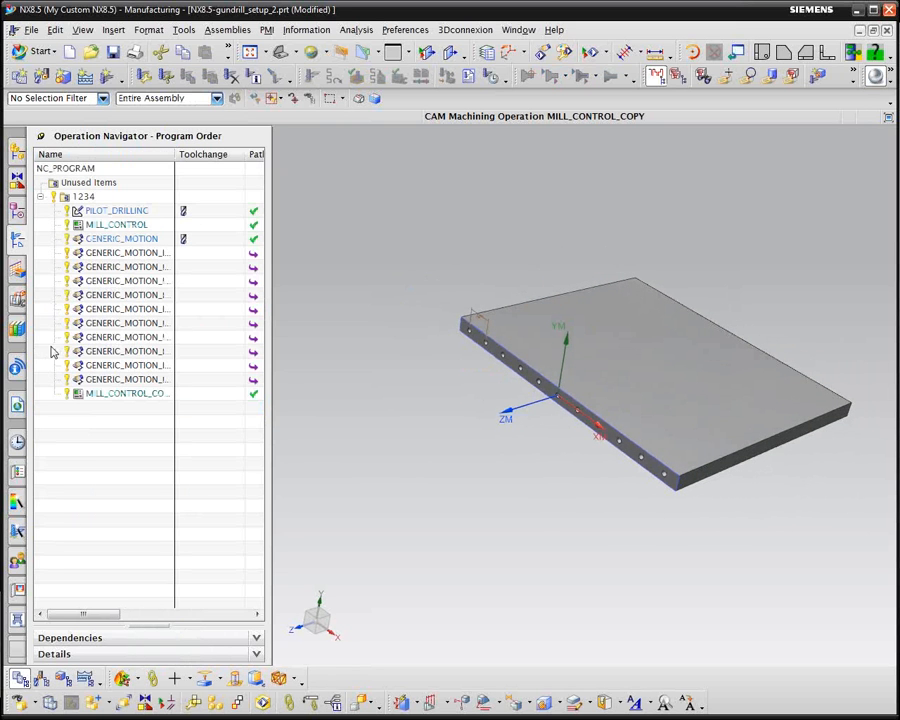
left_click(84, 197)
right_click(87, 198)
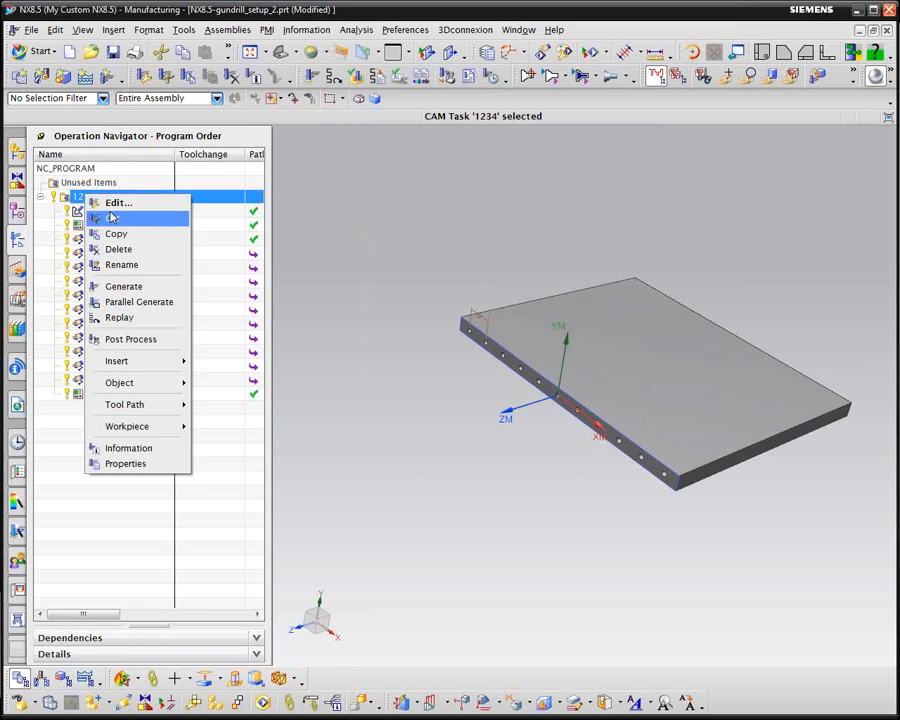
mouse_move(138, 406)
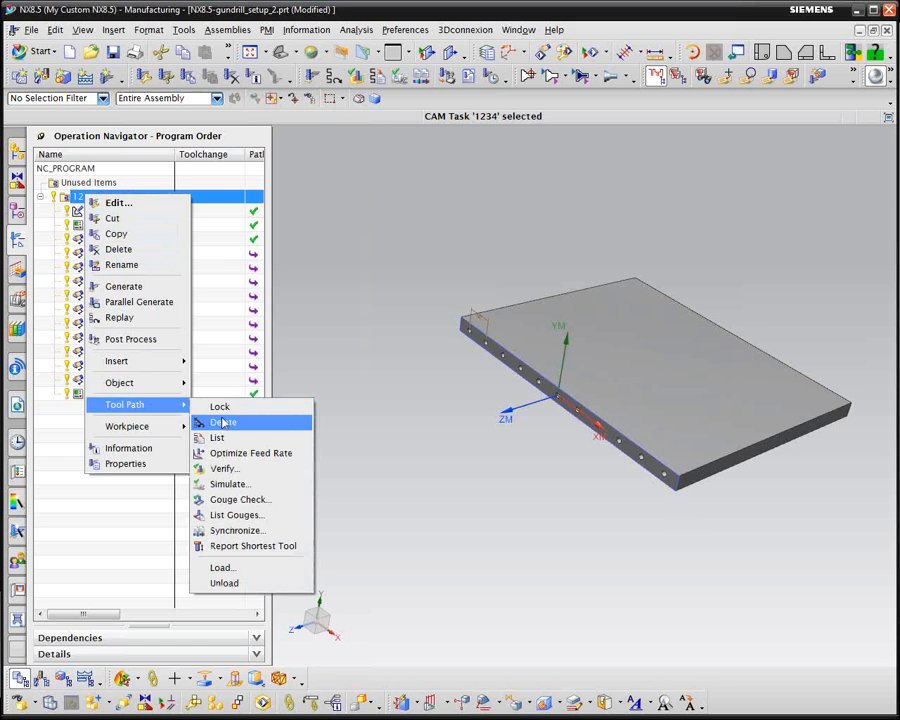
left_click(226, 470)
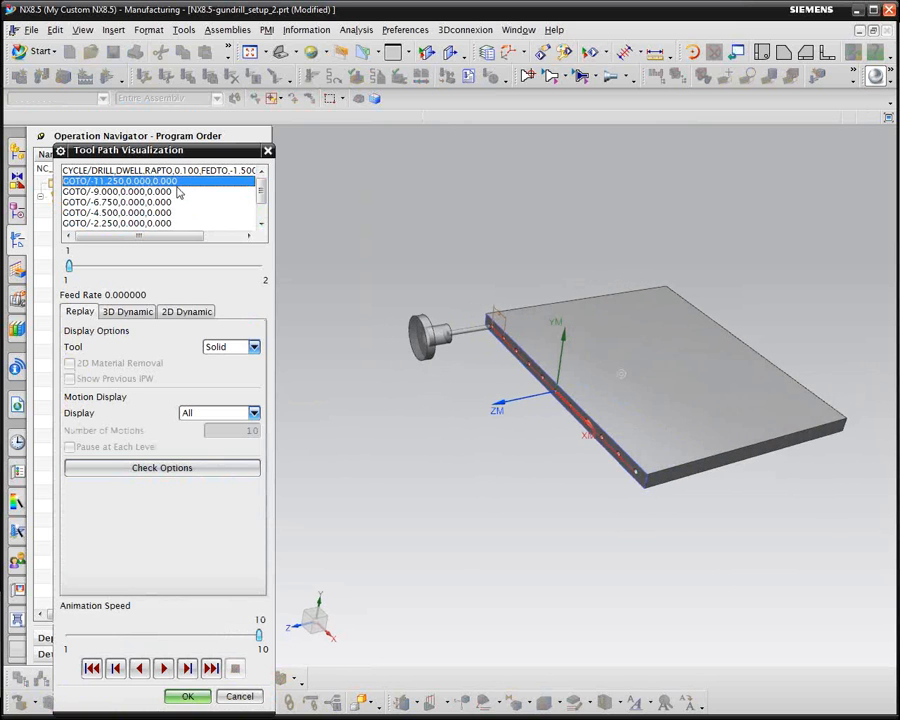
left_click(126, 312)
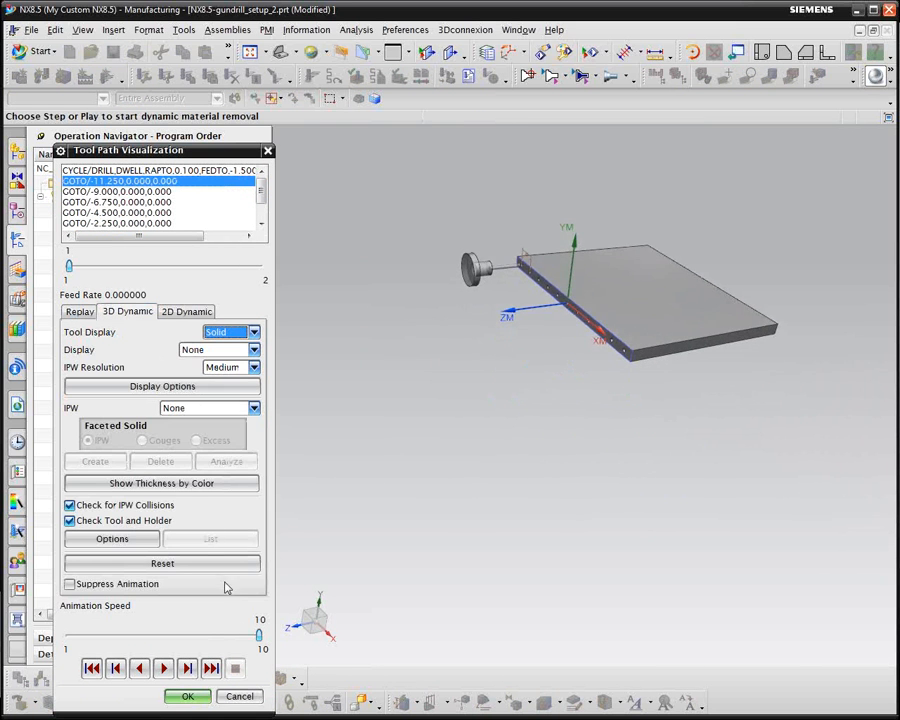
left_click_drag(259, 636, 89, 634)
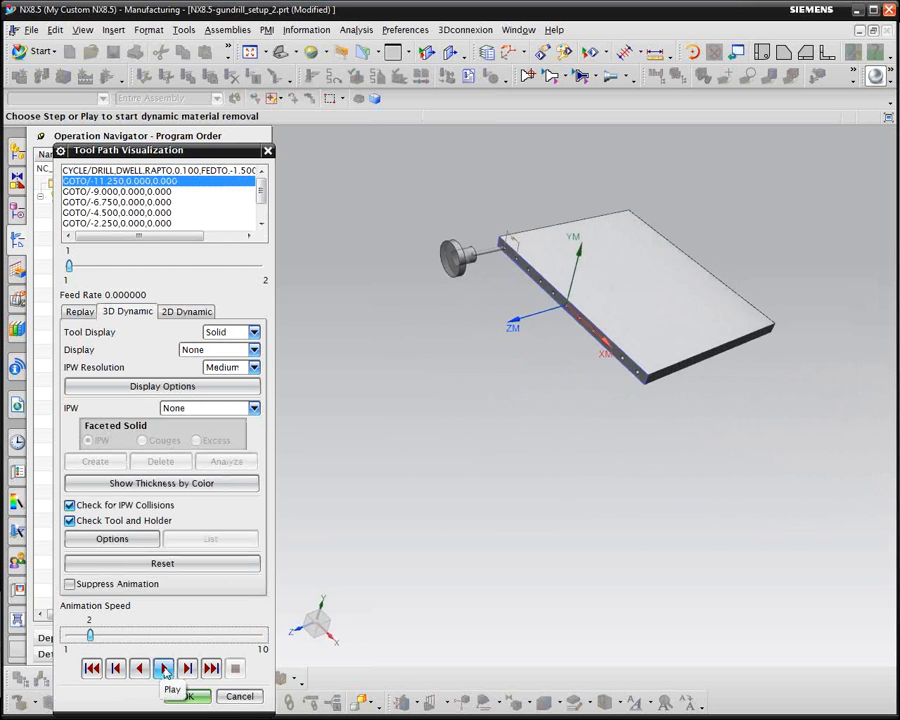
left_click(164, 669)
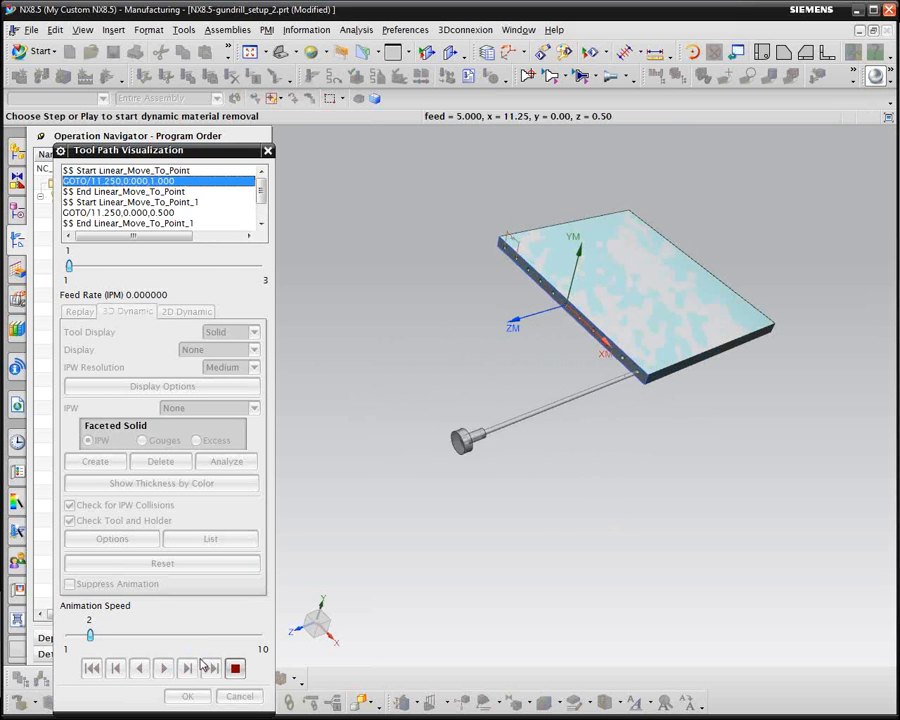
left_click(187, 695)
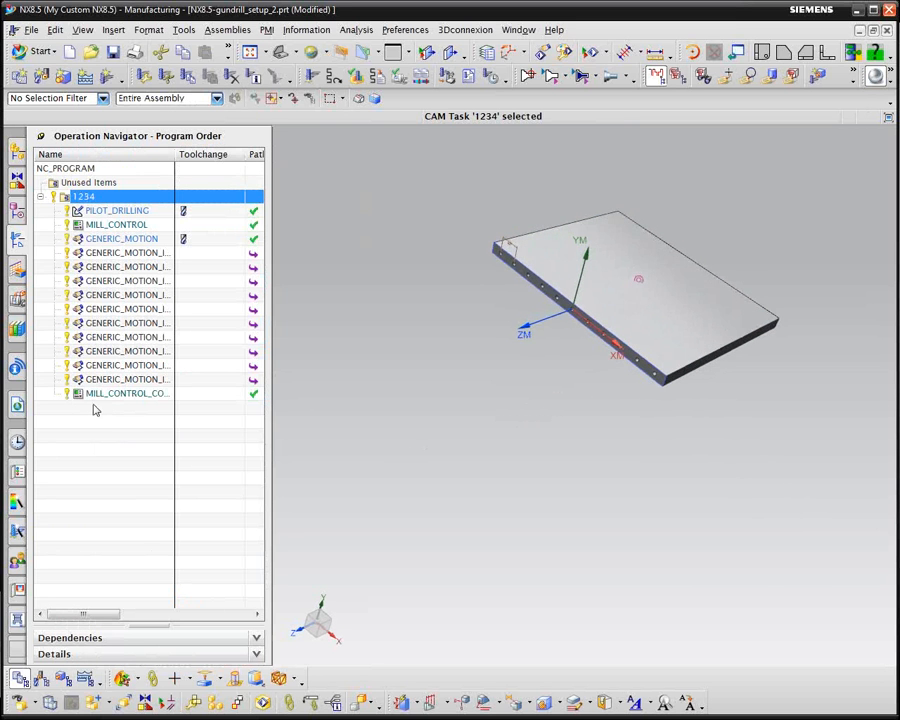
Postprocess program 1234 with the MILL_4_AXIS postprocessor, keeping post-defined units and listing the output
right_click(101, 197)
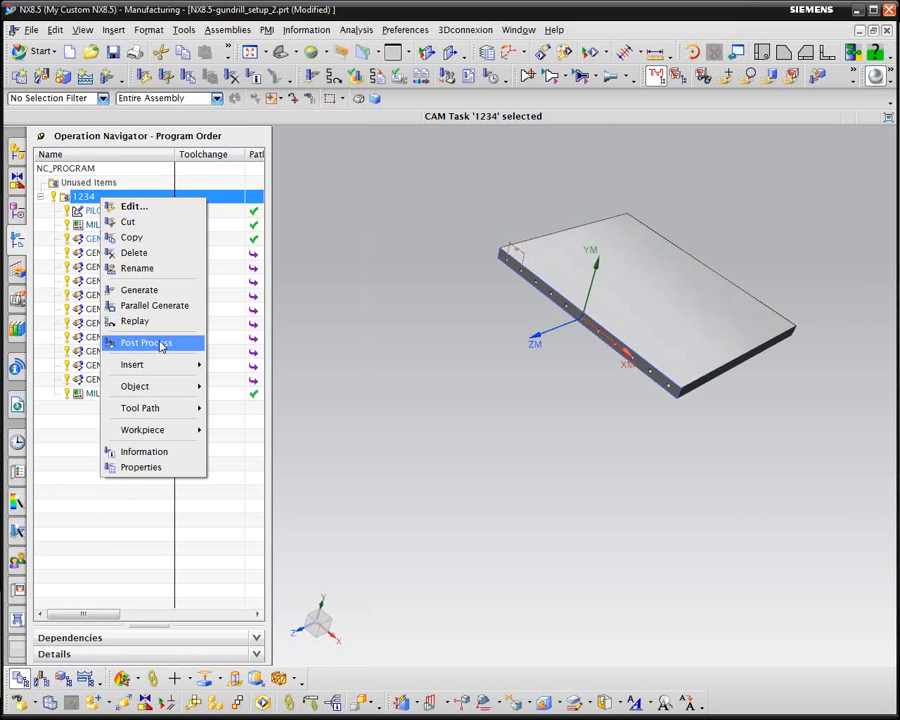
left_click(150, 343)
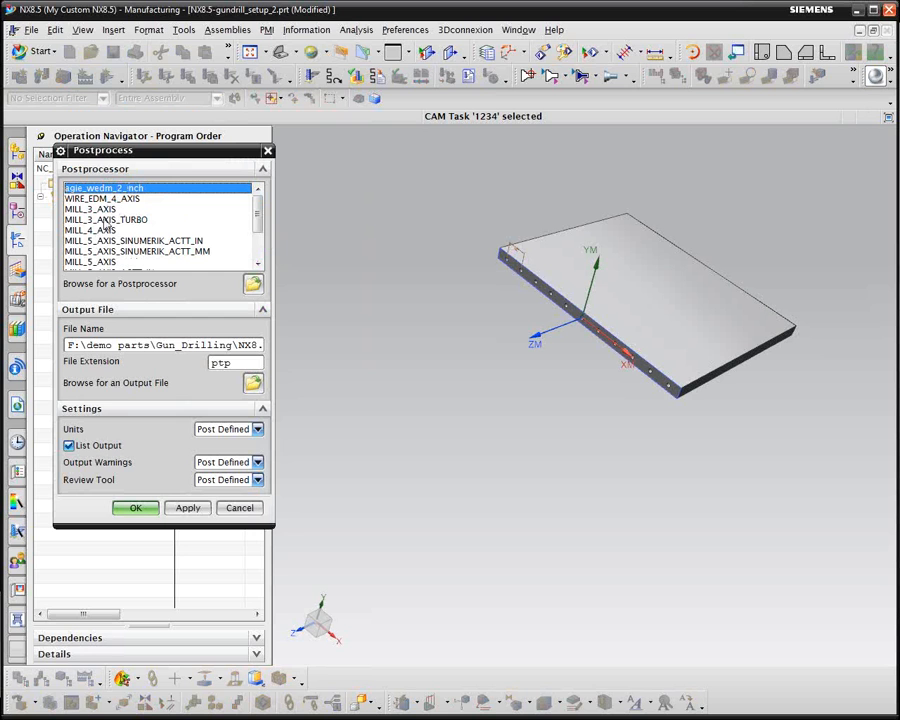
left_click(104, 230)
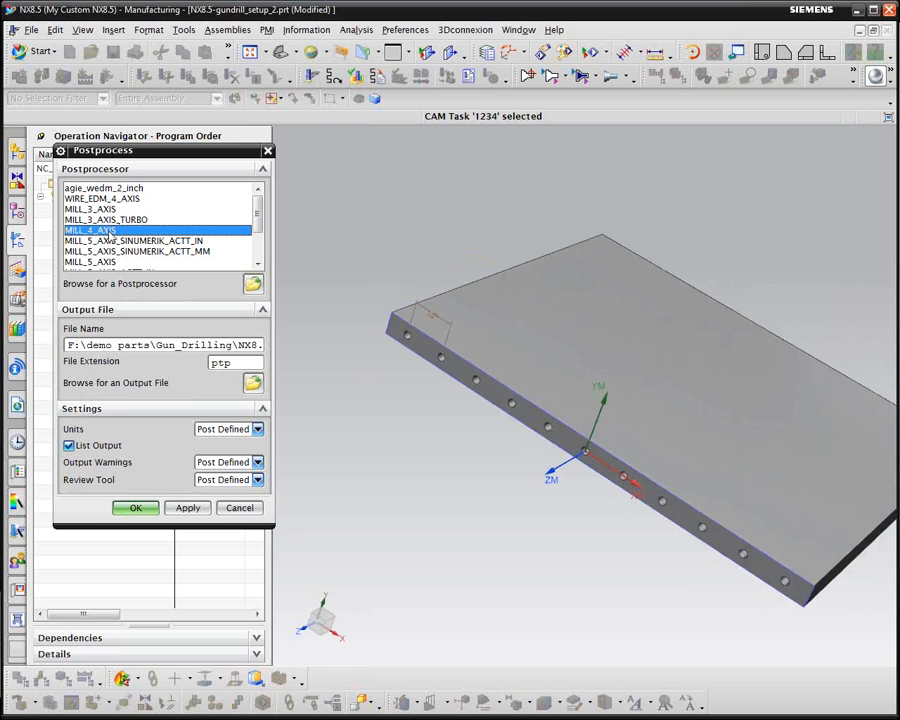
left_click(134, 507)
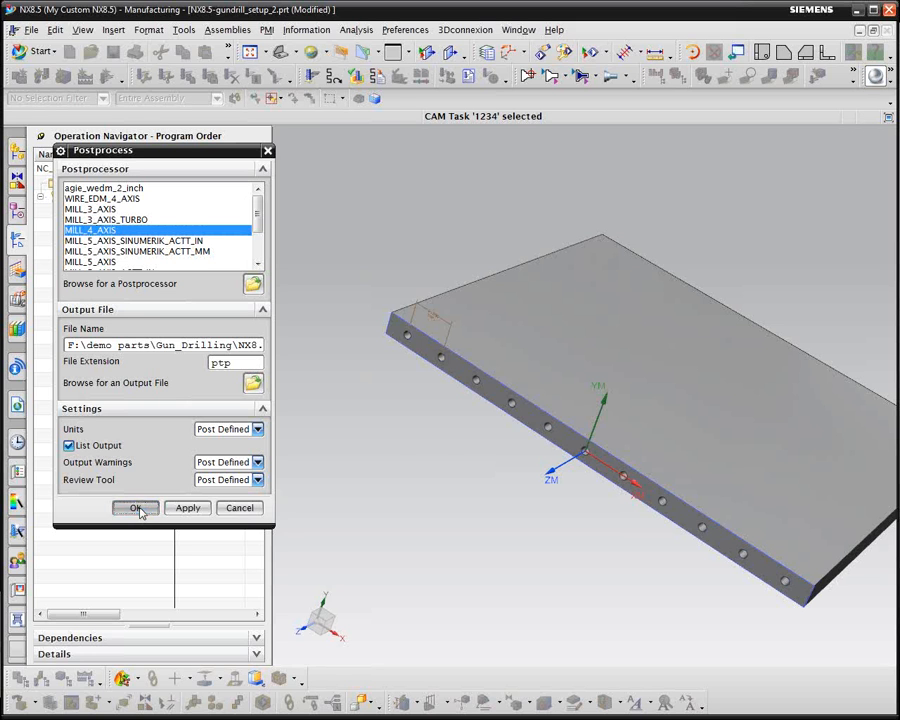
left_click(138, 509)
left_click(386, 404)
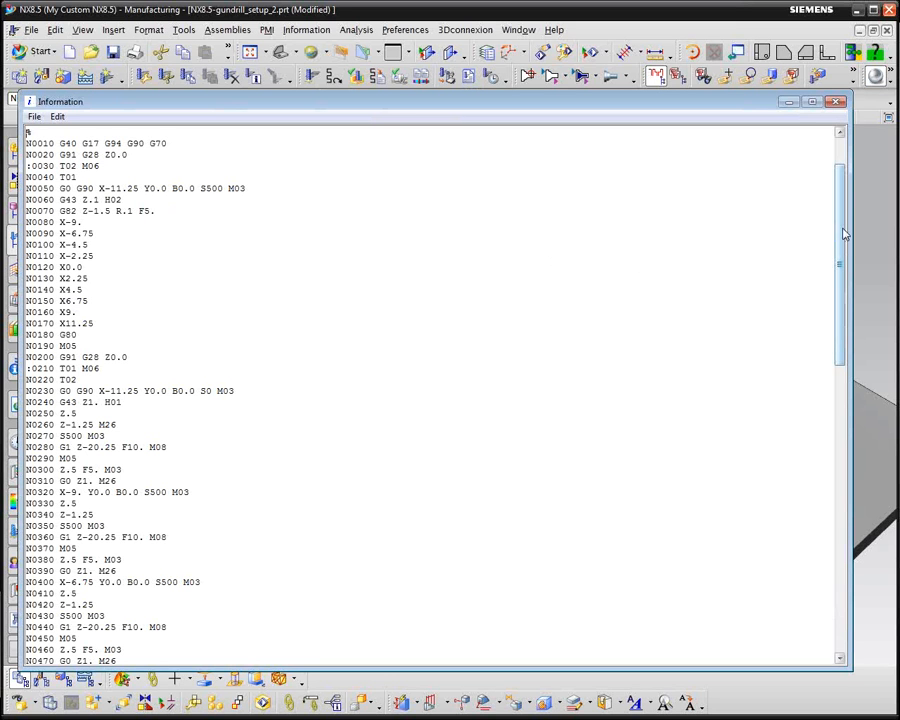
Examine the NC code listing for the pilot drilling and gun drilling moves, then close it
scroll(845, 226, "up", 1)
scroll(845, 226, "up", 2)
left_click_drag(852, 200, 667, 195)
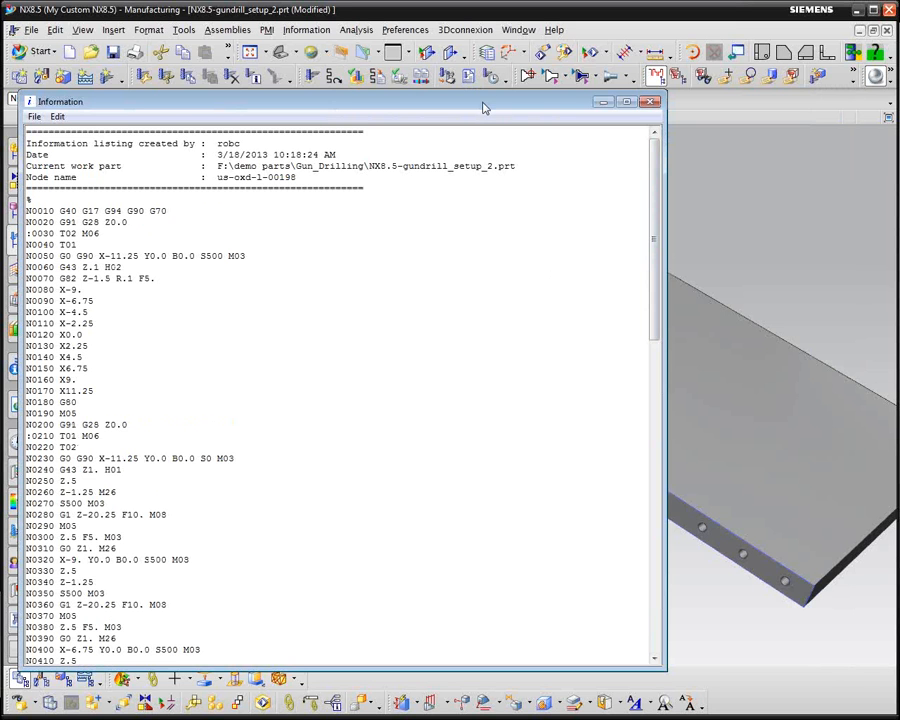
left_click_drag(481, 103, 629, 96)
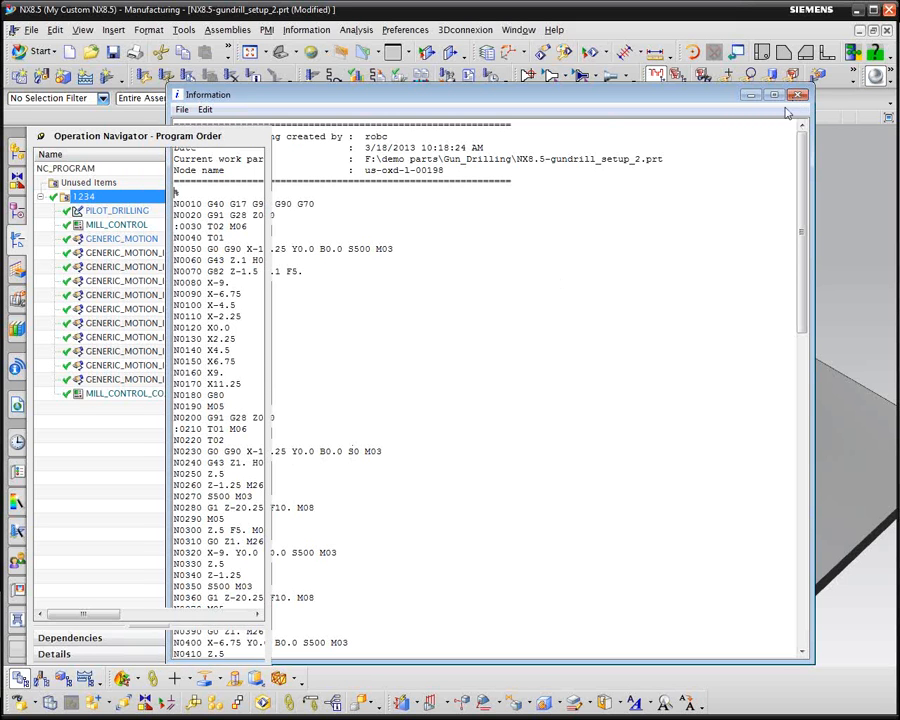
left_click(797, 96)
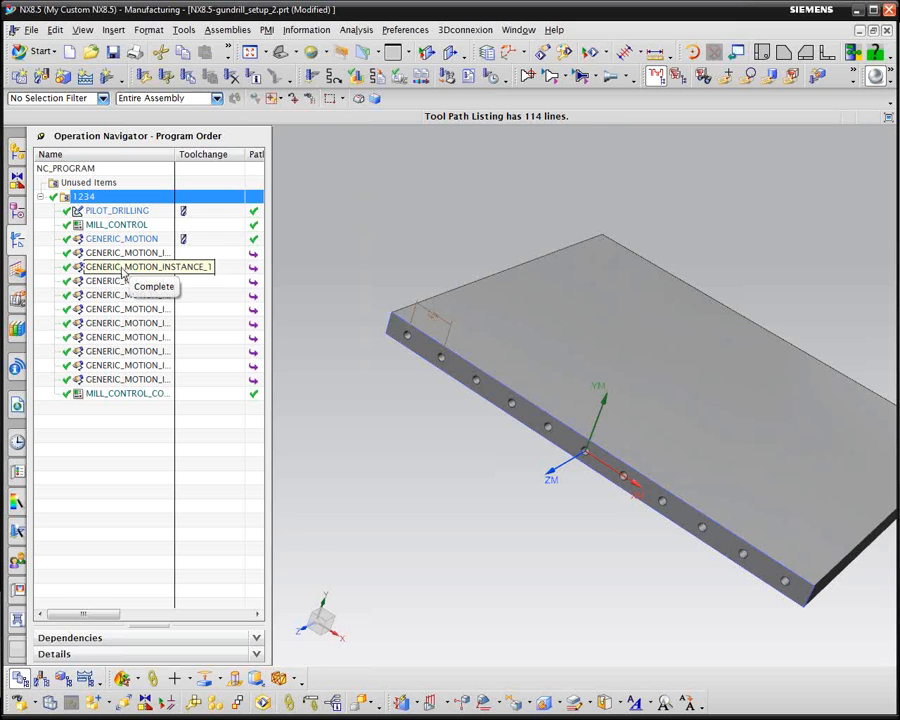
Open the original GENERIC_MOTION operation for editing and agree to edit all its instances
left_click(105, 240)
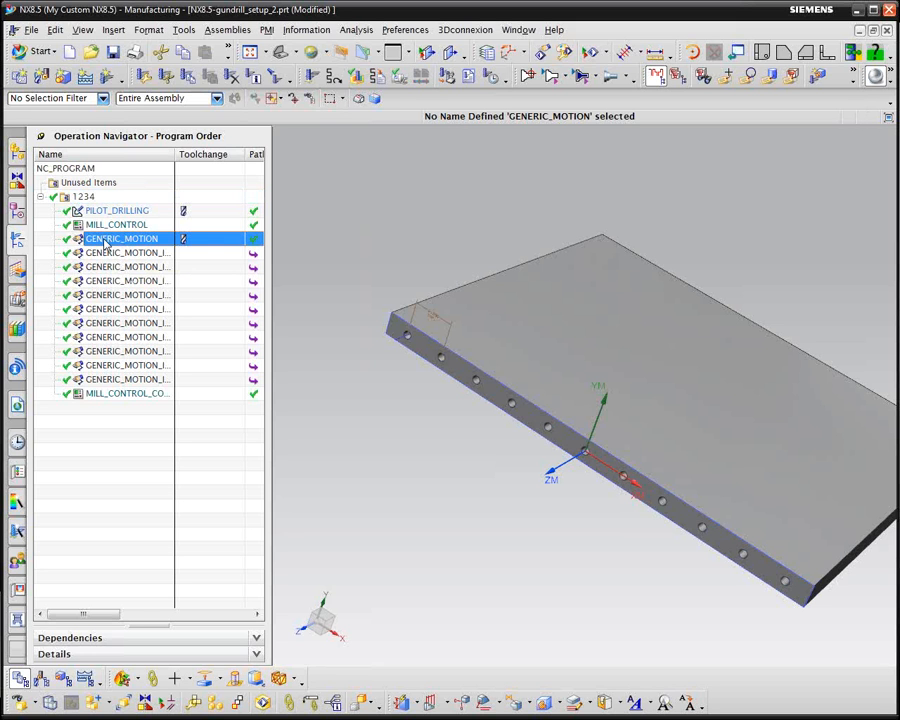
right_click(125, 237)
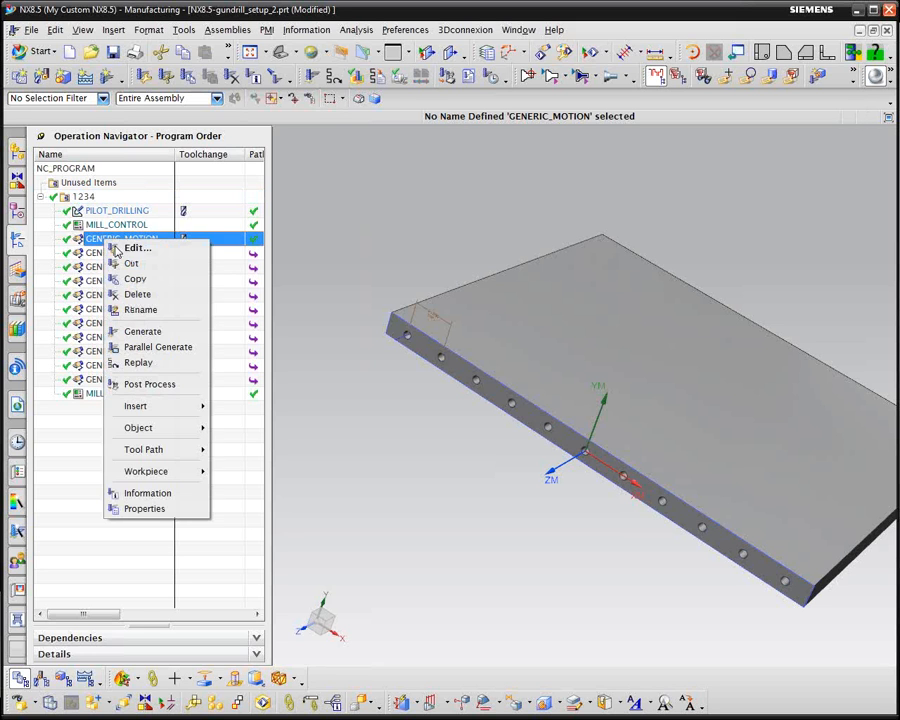
left_click(142, 248)
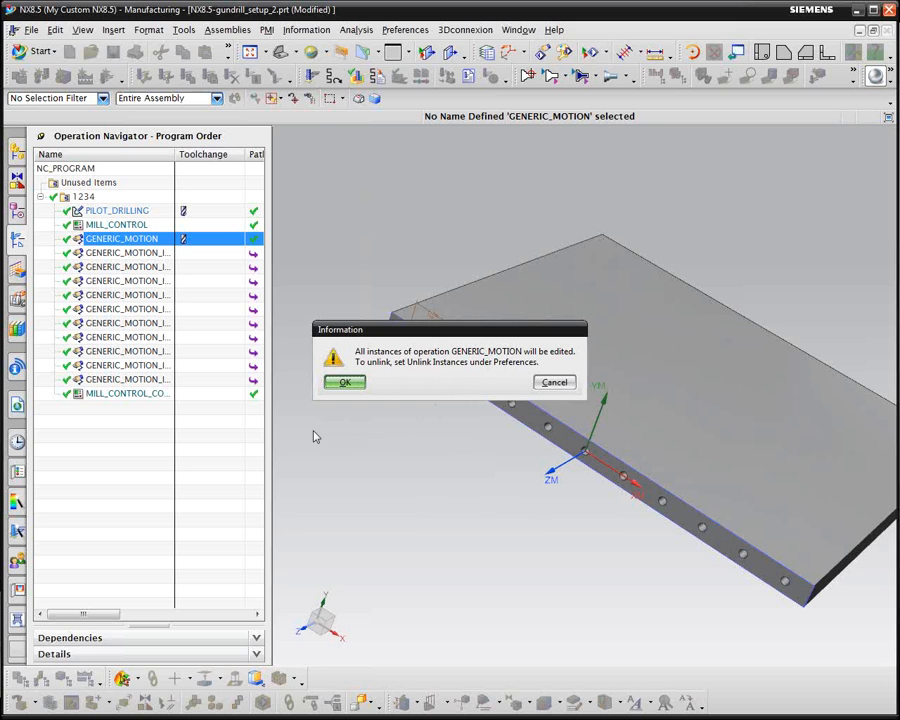
left_click(345, 383)
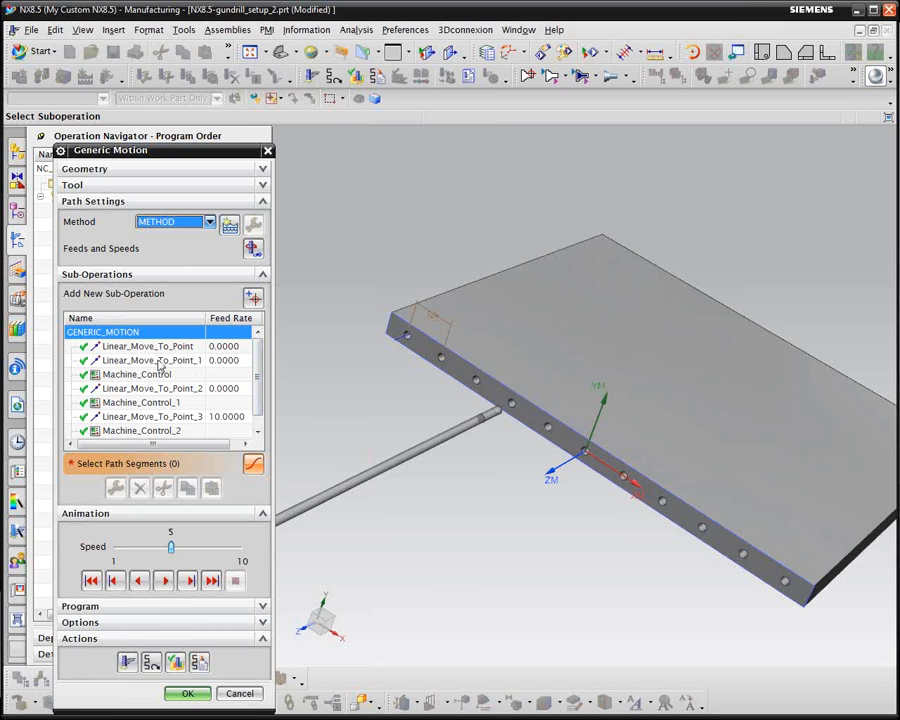
left_click(157, 362)
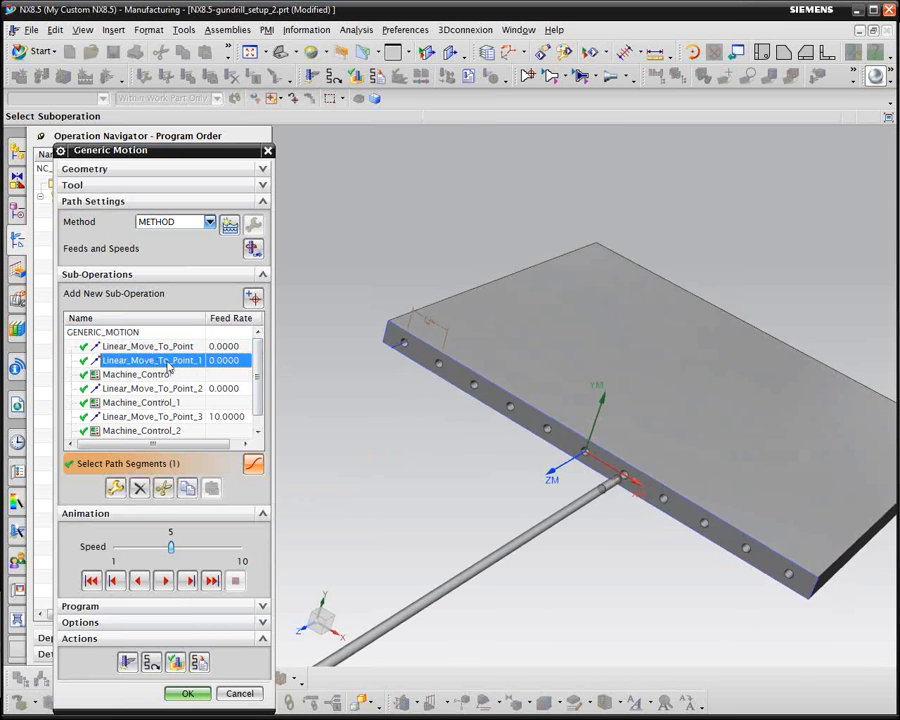
right_click(168, 368)
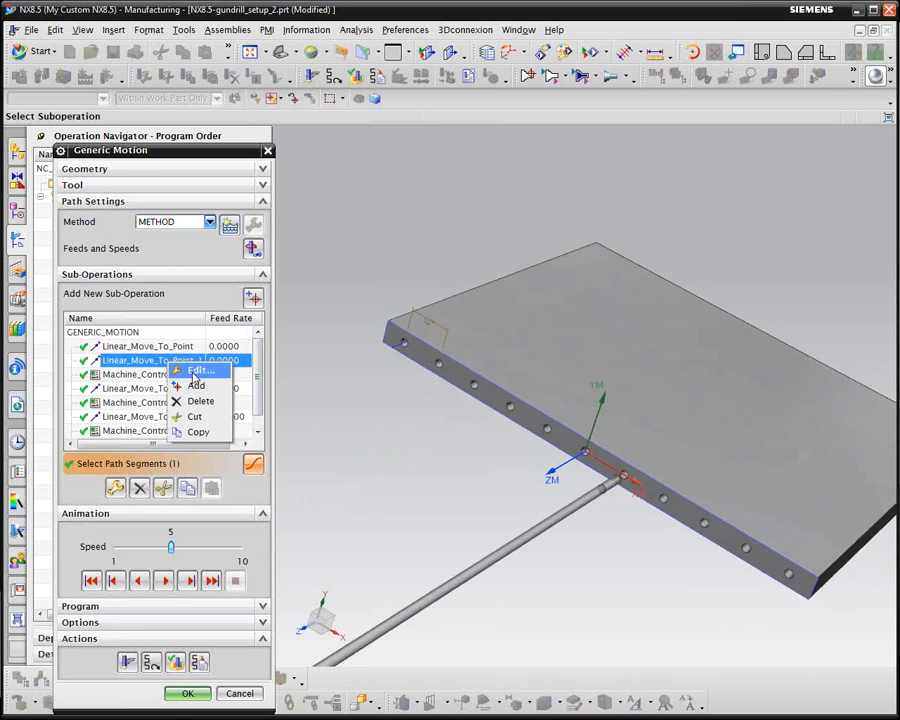
left_click(190, 366)
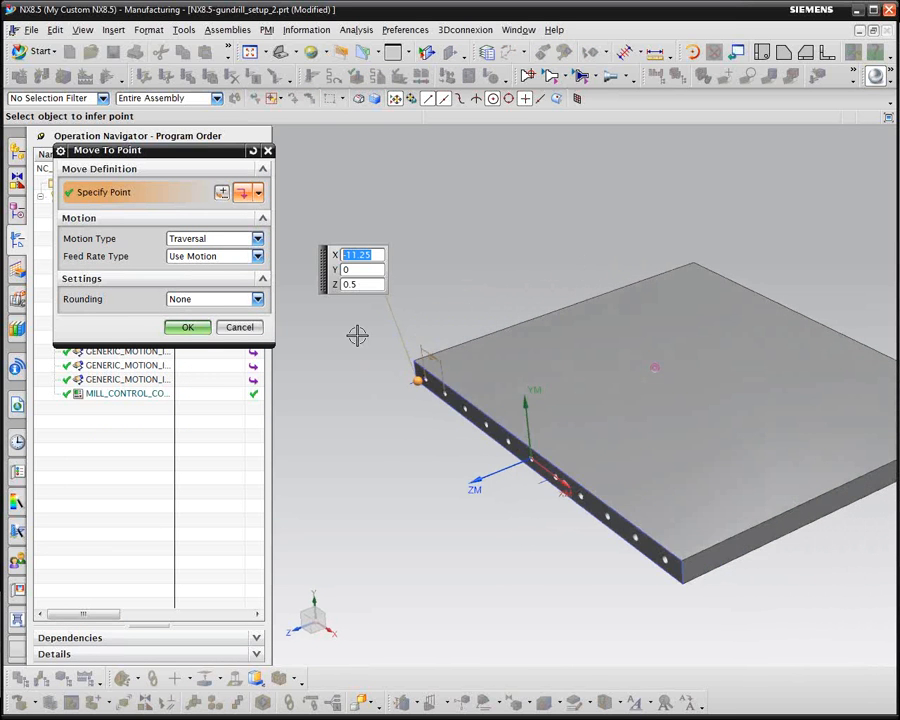
left_click(239, 327)
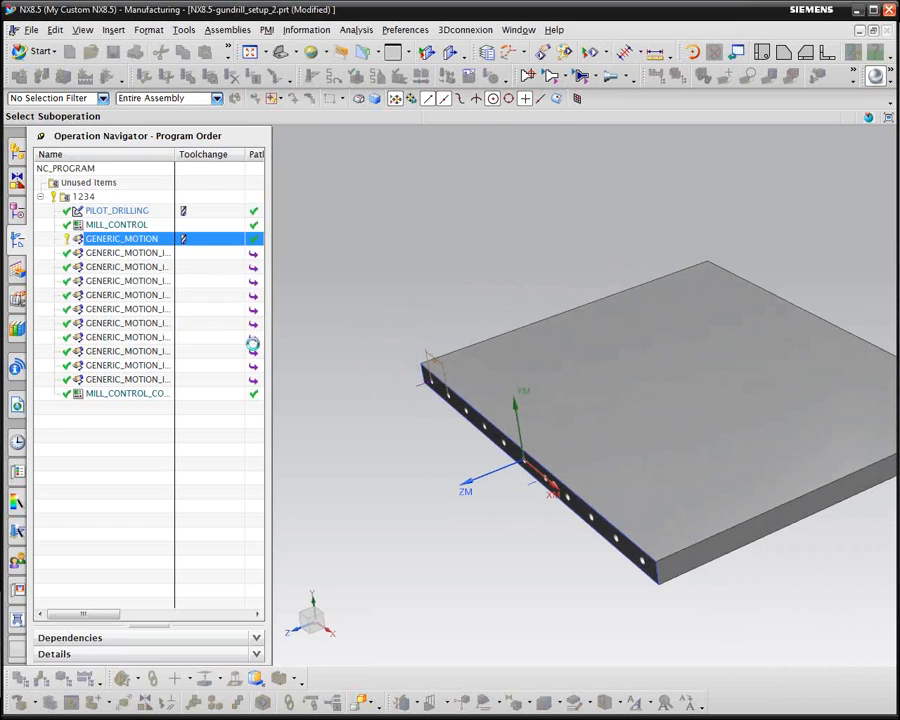
Give the Linear_Move_To_Point_2 sub-operation a custom feed rate of 2 ipm
left_click(164, 390)
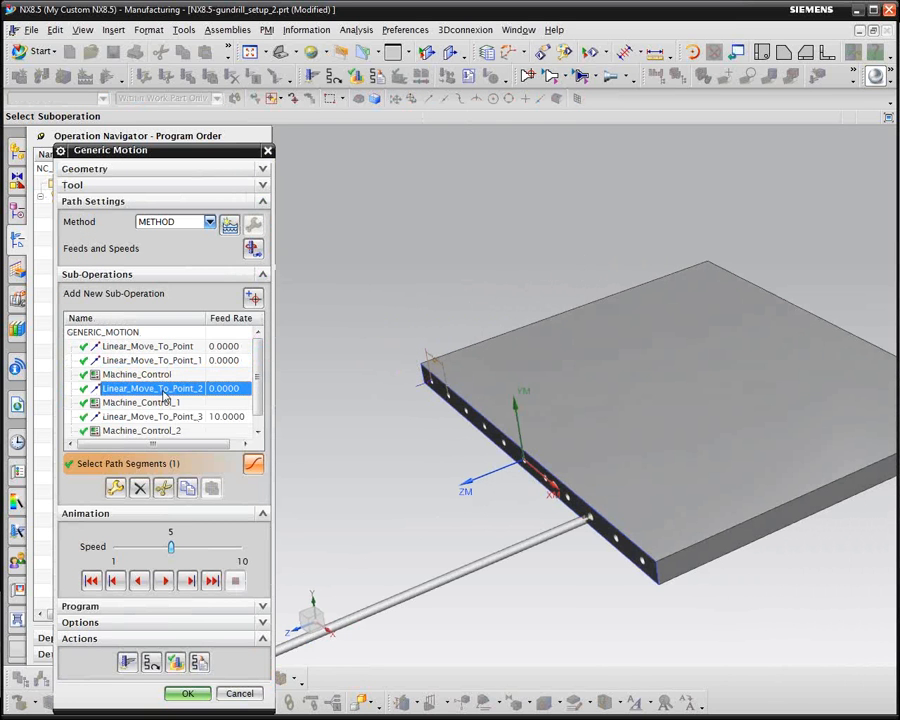
right_click(166, 396)
left_click(193, 399)
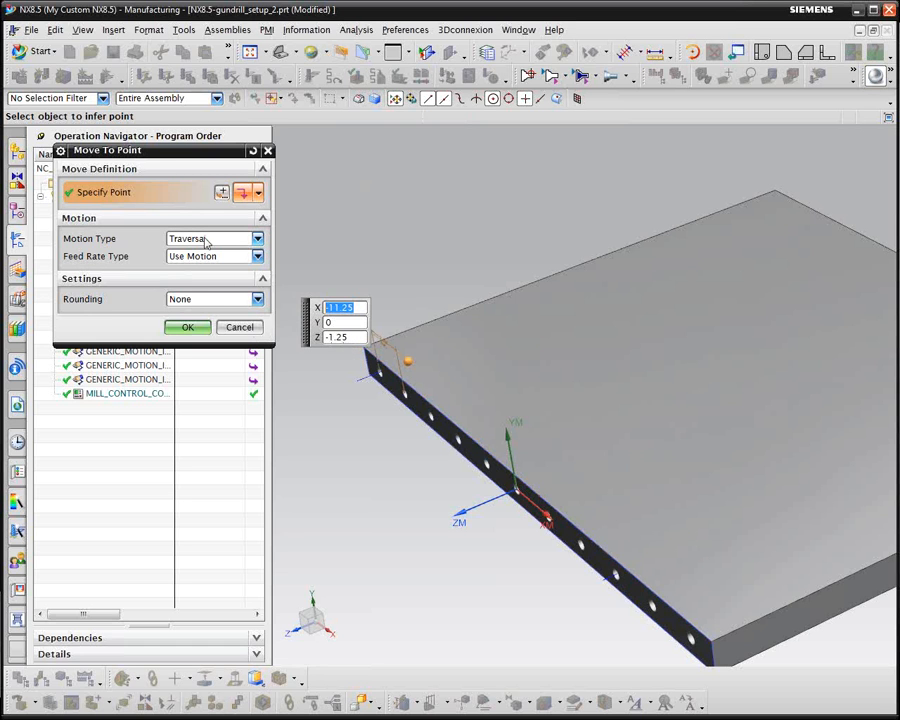
left_click(257, 256)
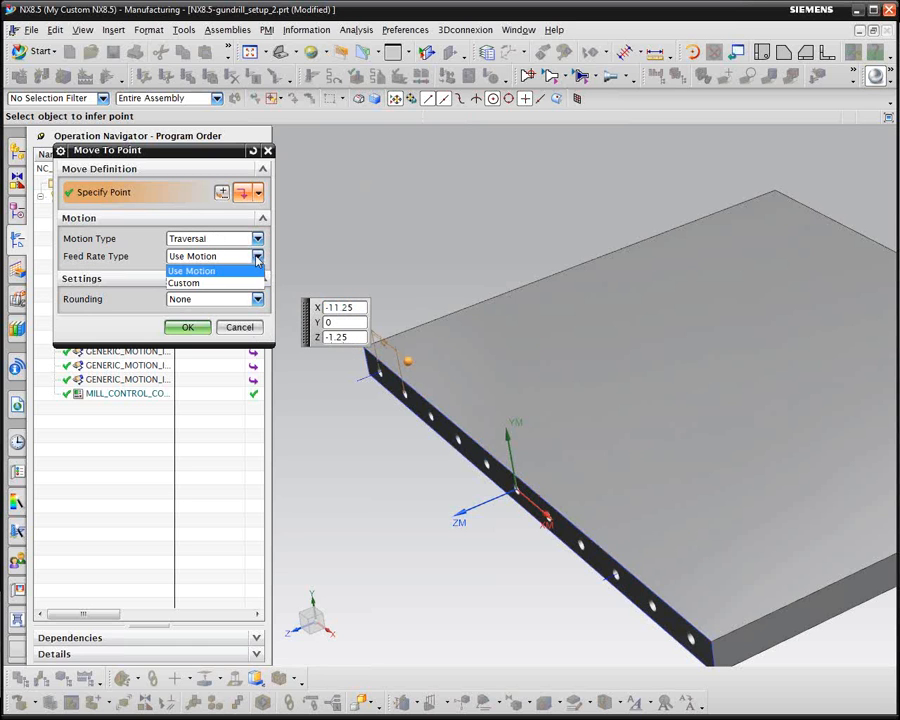
left_click(204, 286)
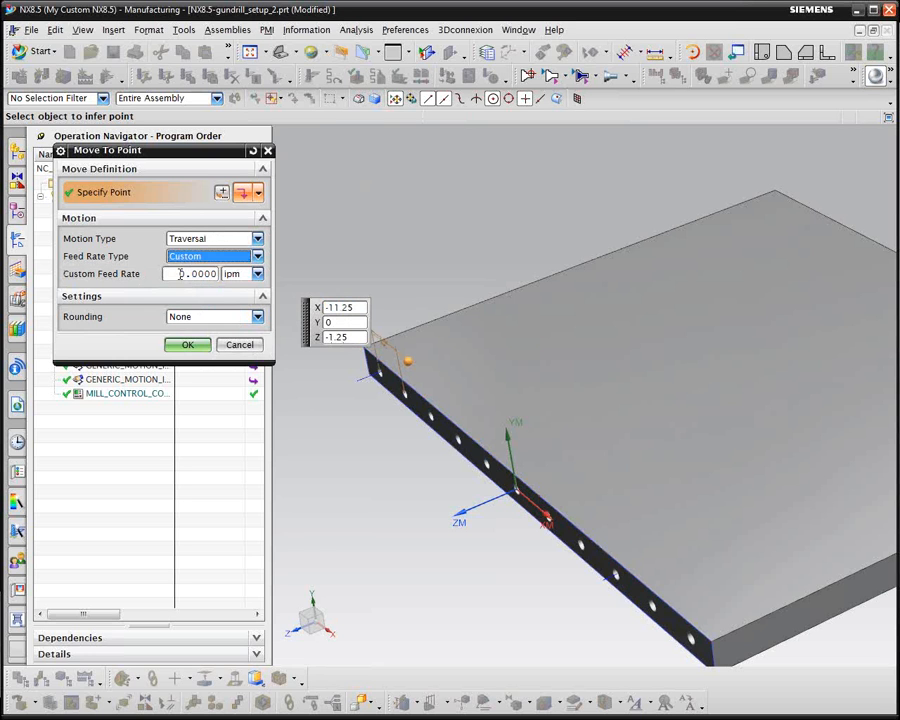
left_click(180, 273)
double_click(183, 276)
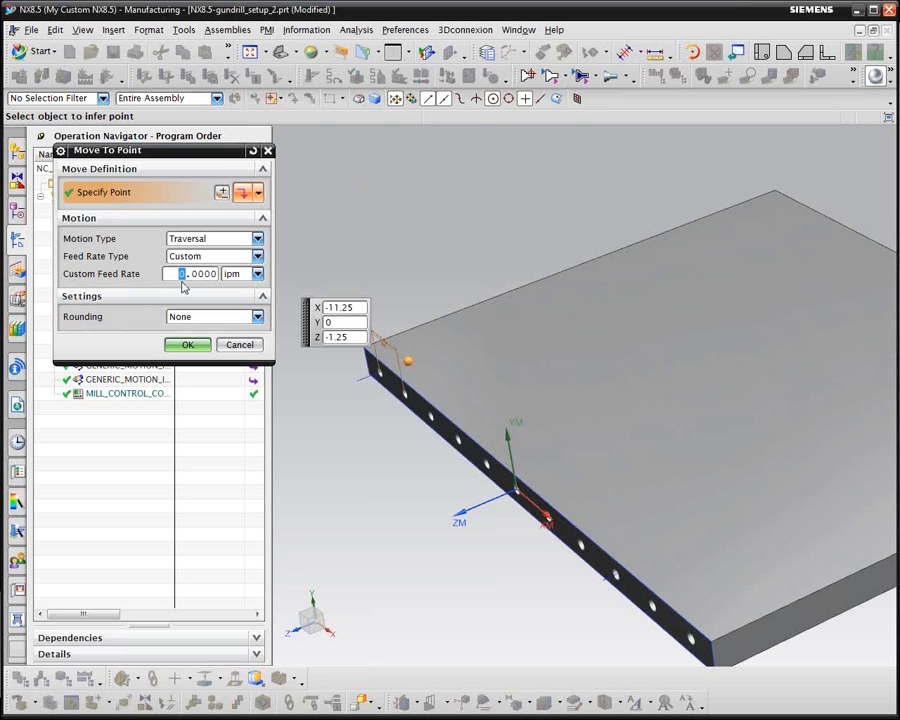
type("2")
Set the Linear_Move_To_Point_2 motion type to Engage and accept the edited generic motion operation
left_click(257, 241)
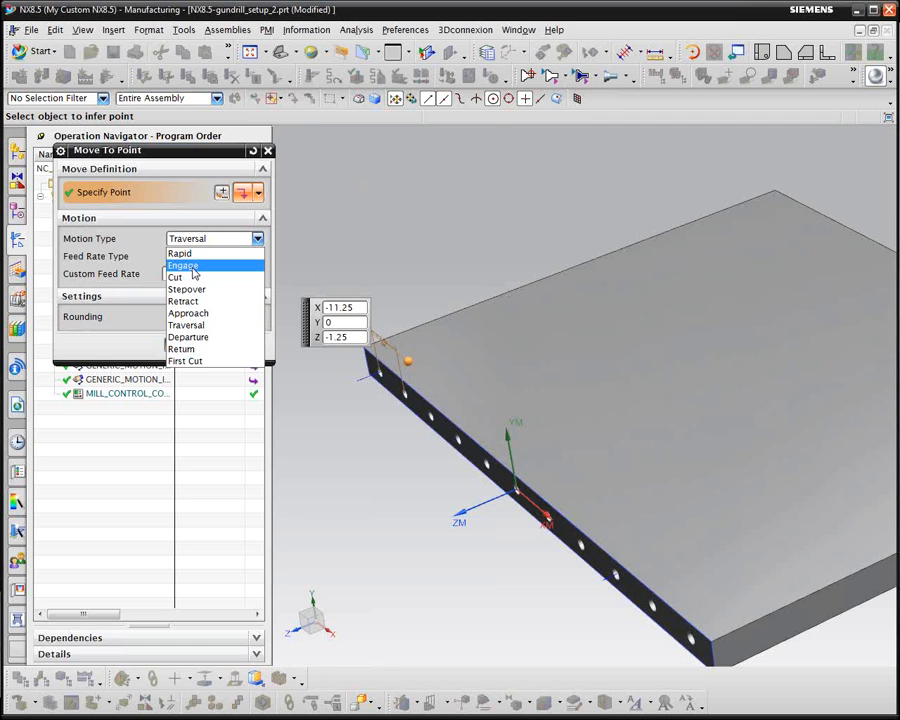
left_click(194, 268)
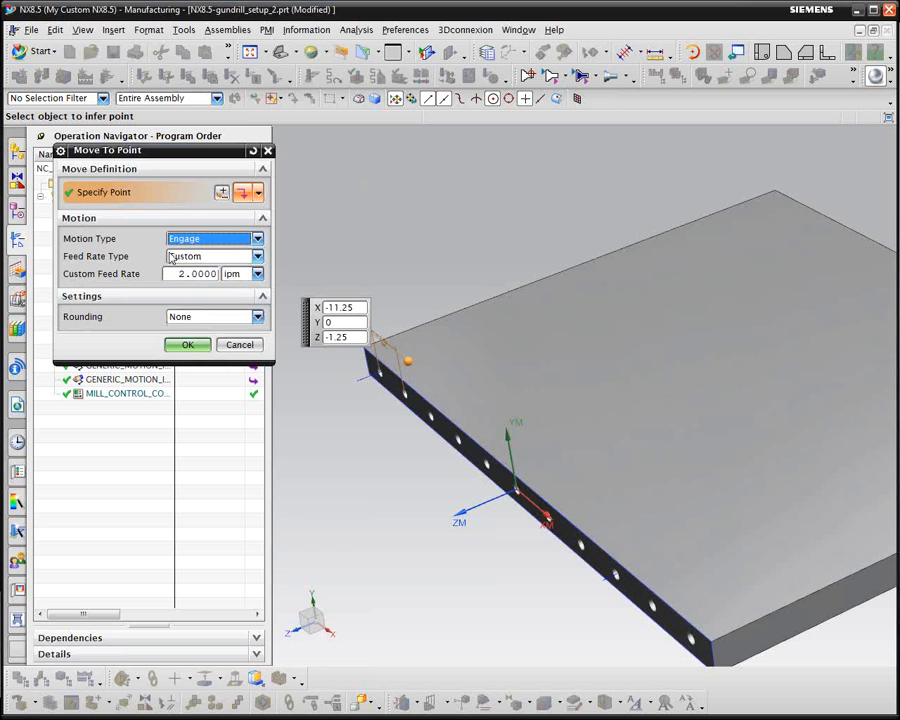
left_click(191, 349)
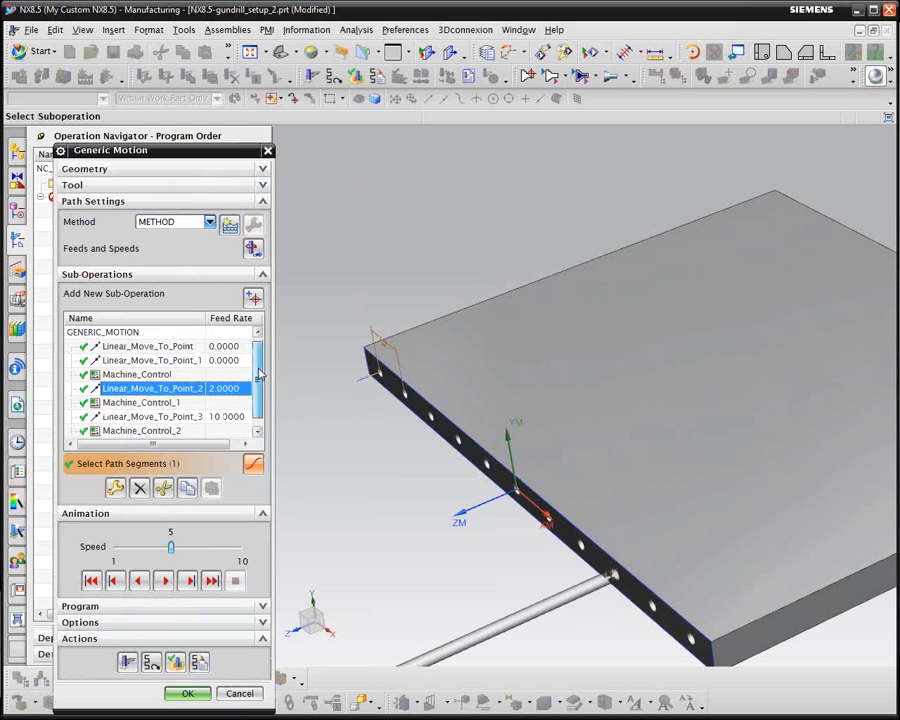
left_click(258, 431)
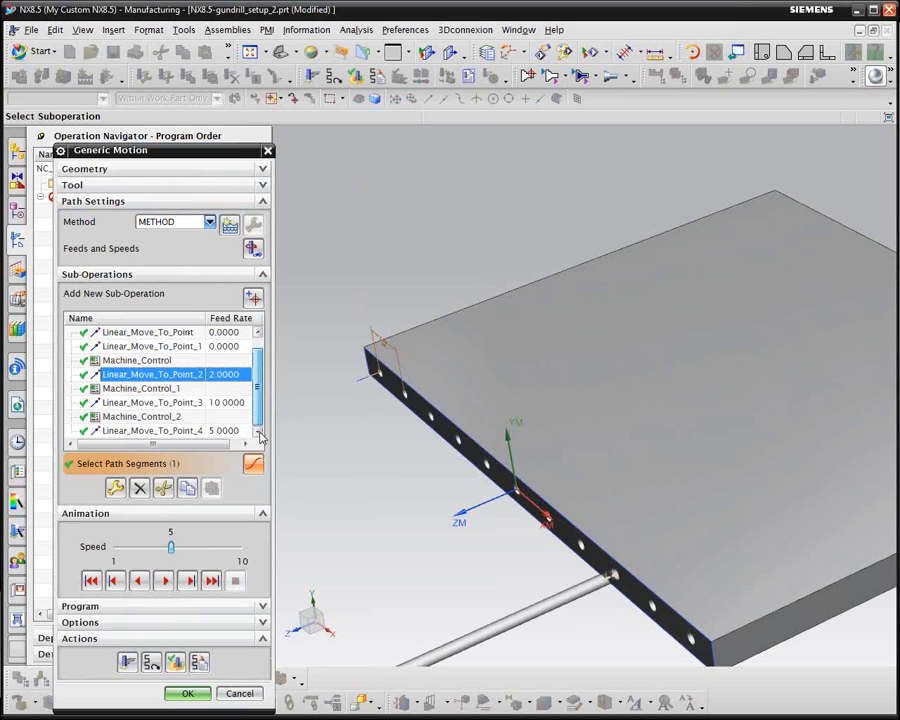
left_click(189, 694)
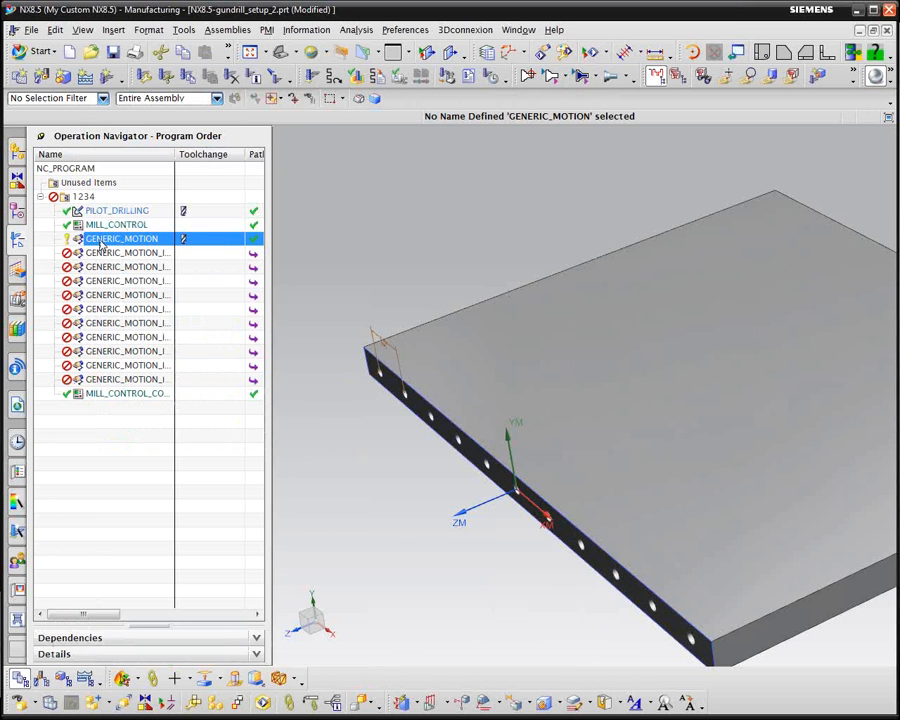
Regenerate GENERIC_MOTION and all its instances without pausing after each path, and accept the generated paths
left_click(135, 380, "shift")
right_click(112, 240)
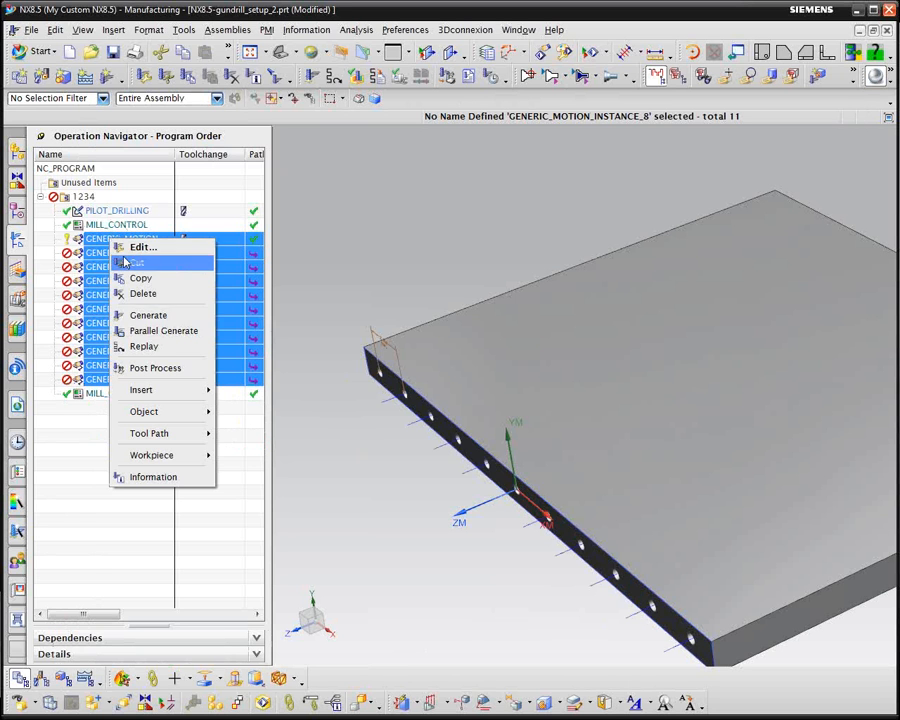
left_click(148, 316)
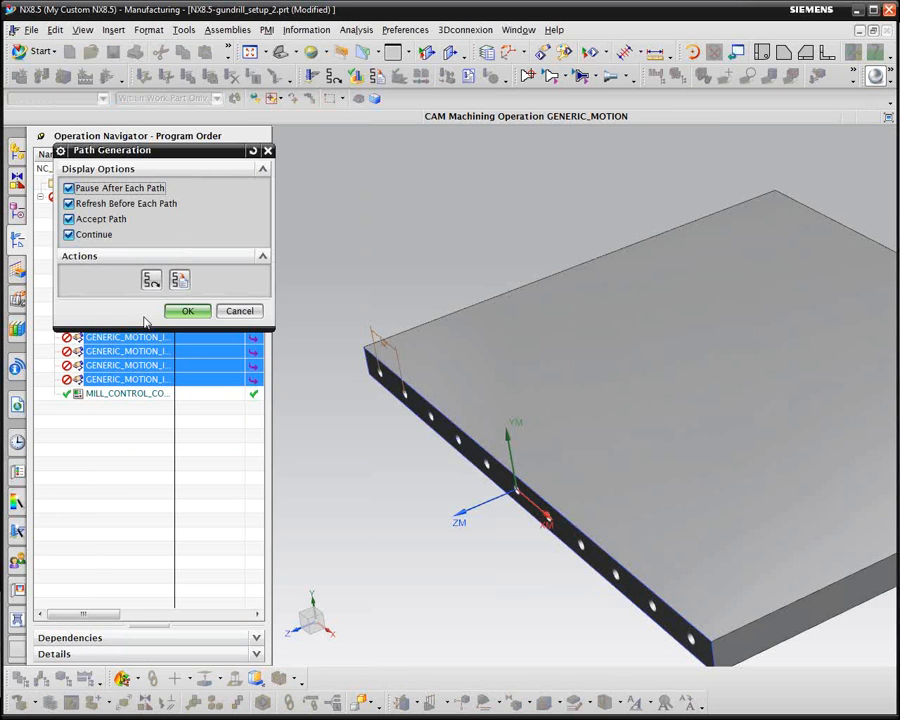
left_click(68, 188)
left_click(187, 311)
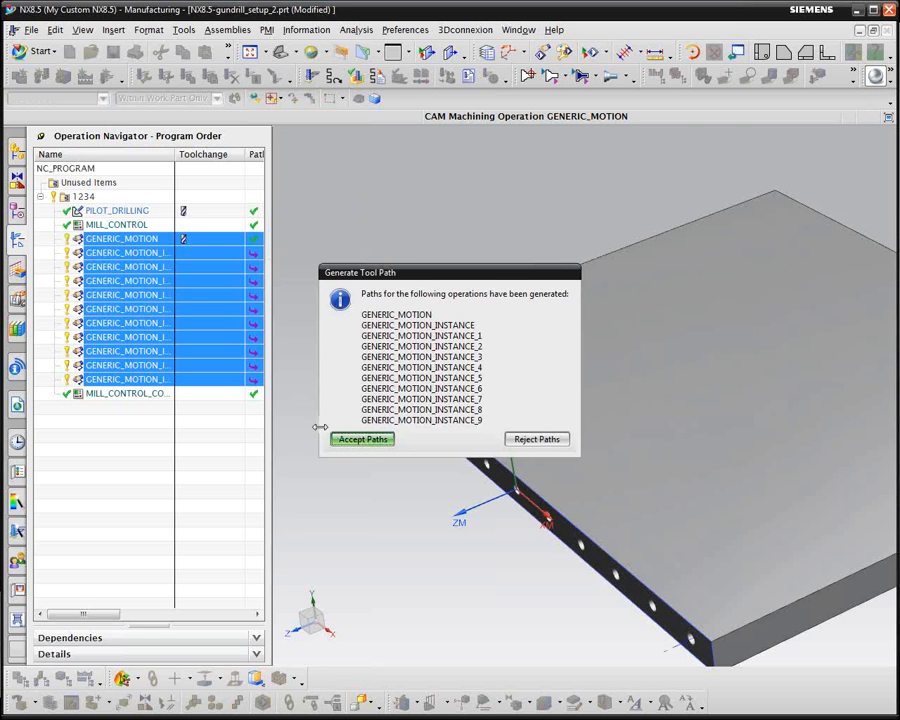
left_click(350, 442)
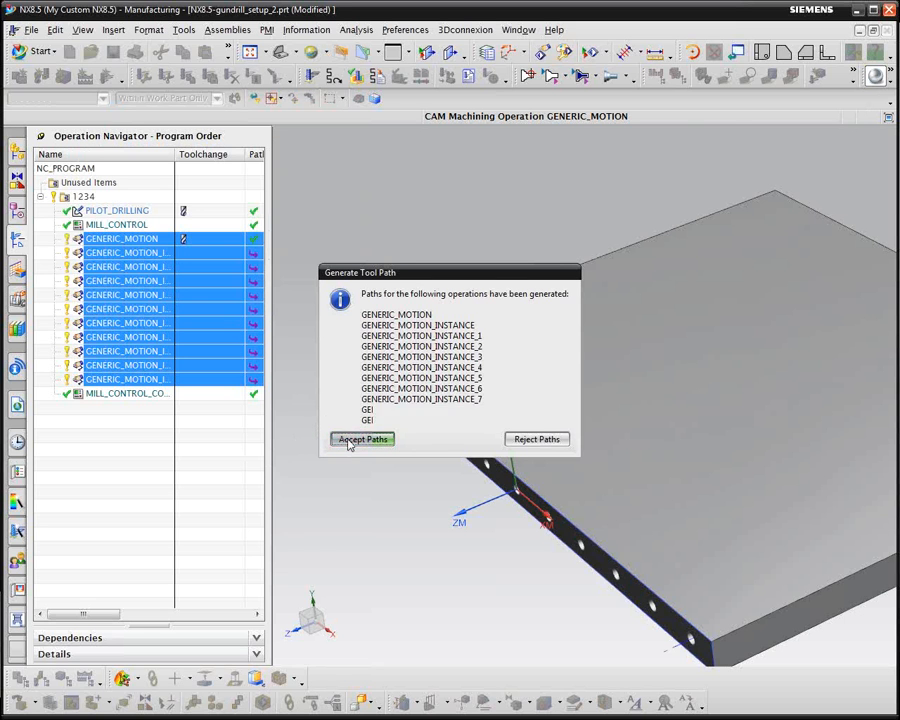
Postprocess program 1234 again with MILL_4_AXIS, listing the output and overwriting NX8.5-gundrill_setup_2.ptp
left_click(83, 197)
right_click(81, 197)
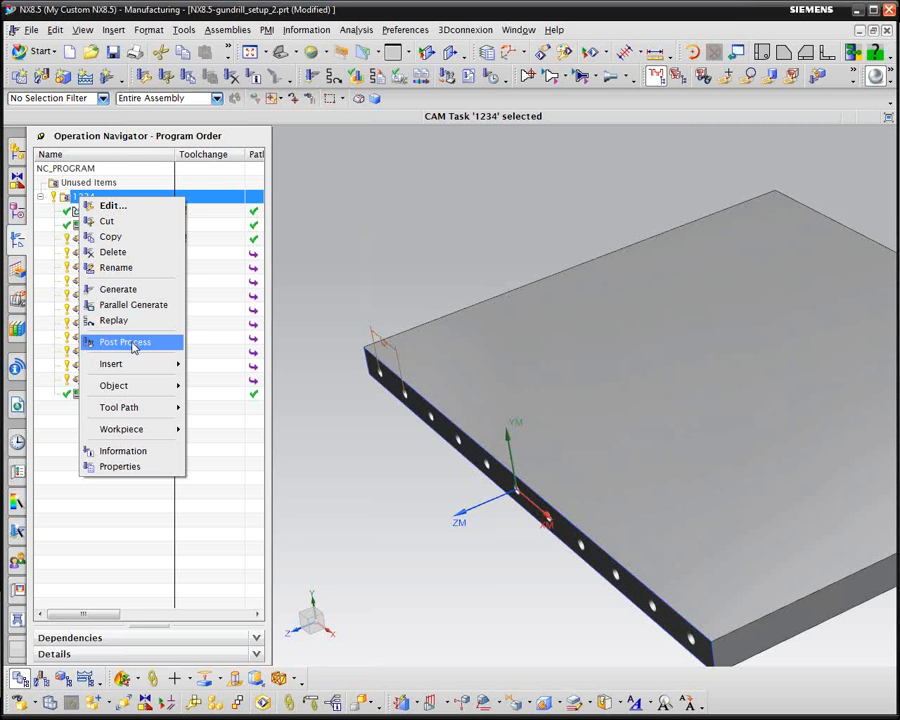
left_click(130, 342)
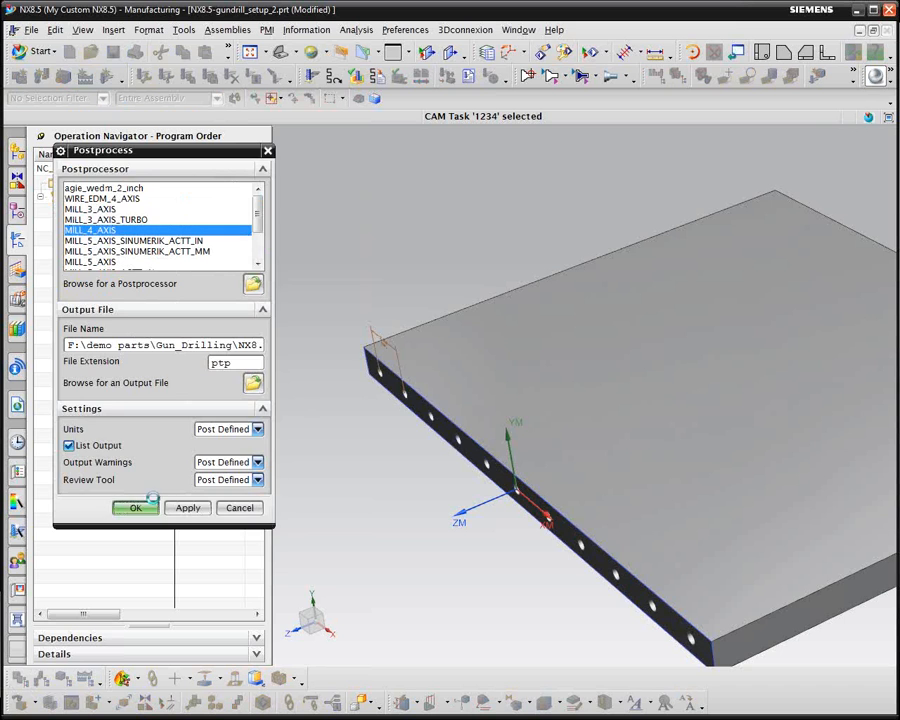
left_click(147, 506)
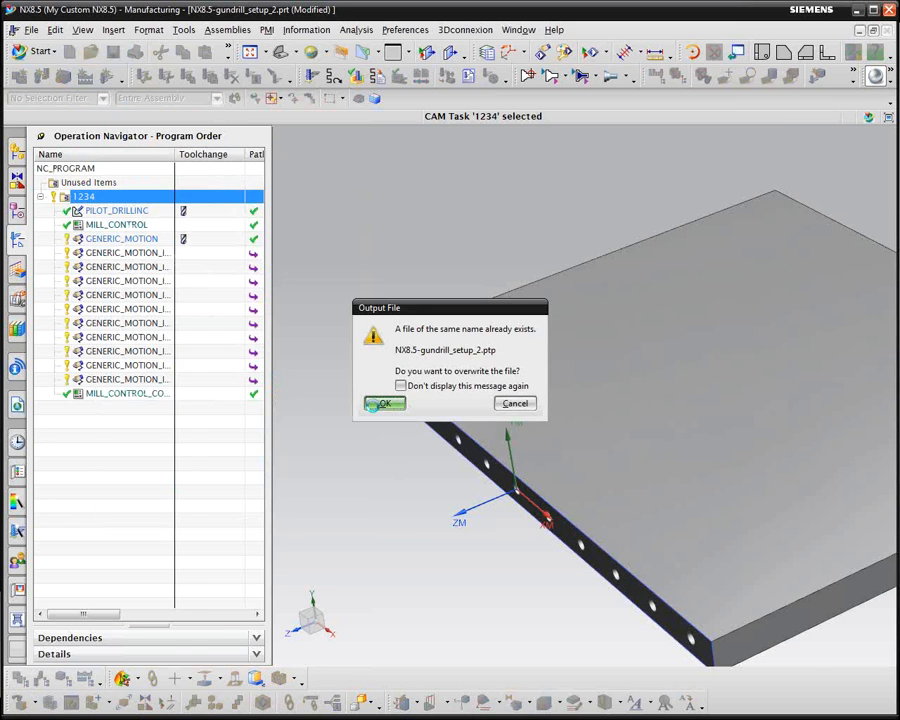
left_click(378, 404)
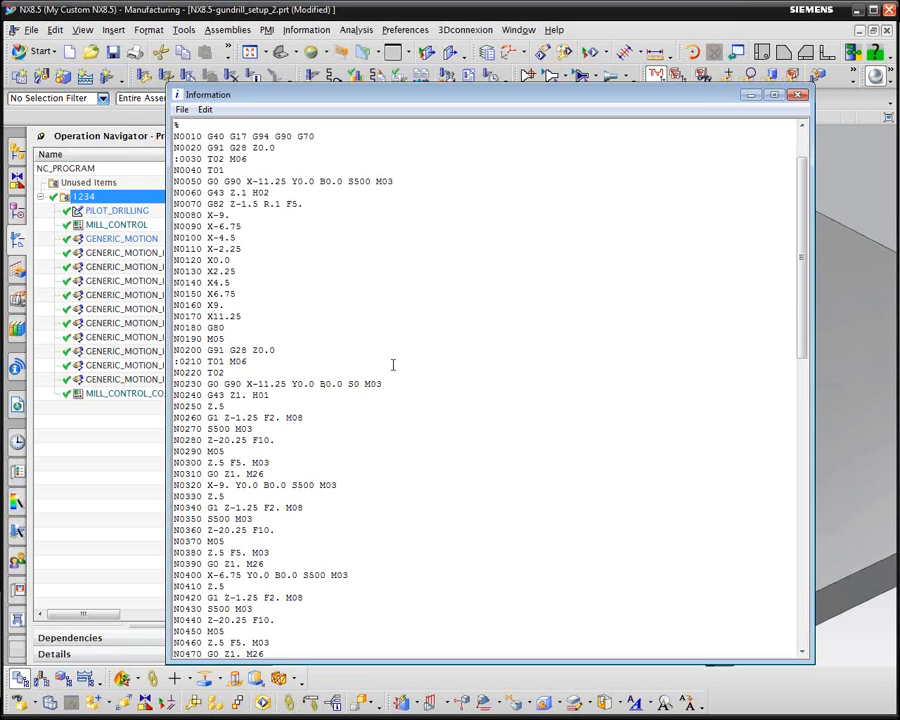
Examine the new NC code listing for the engage feed rate at every gun-drilled hole, then close it
scroll(396, 356, "down", 3)
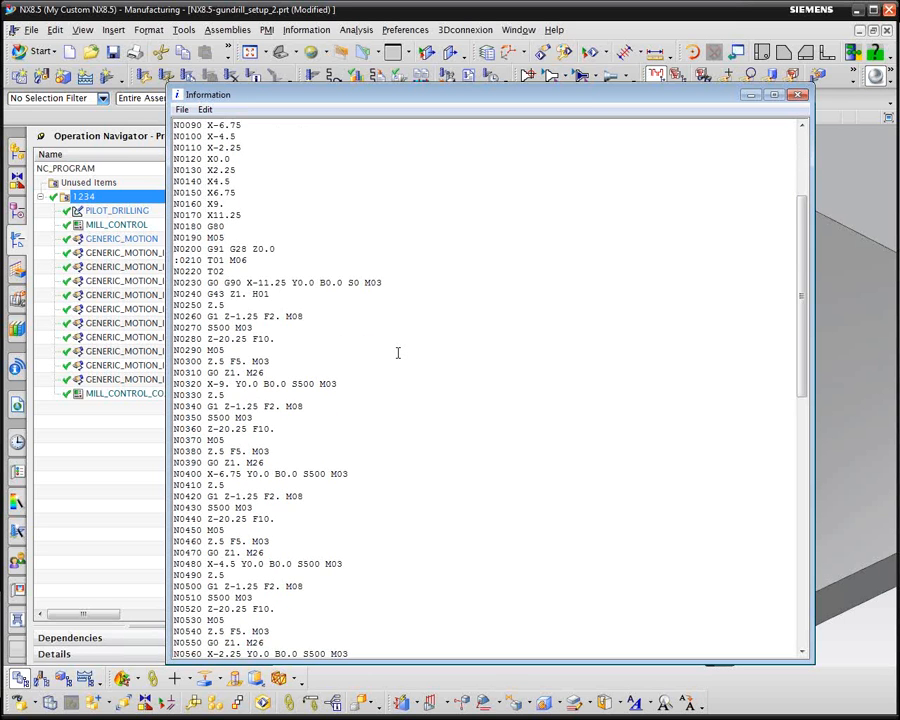
scroll(397, 353, "down", 5)
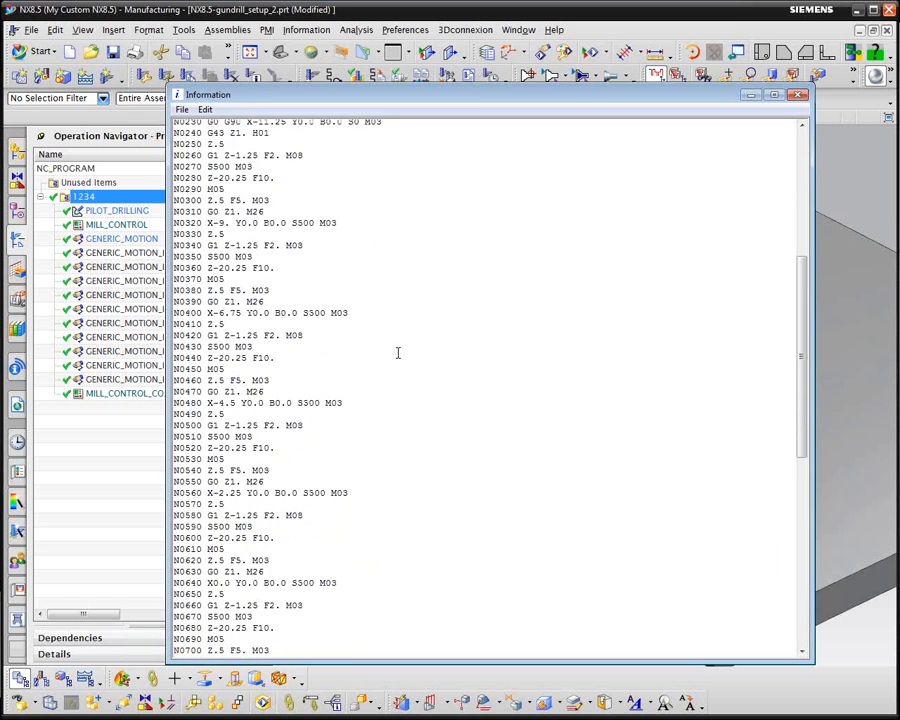
scroll(397, 353, "down", 1)
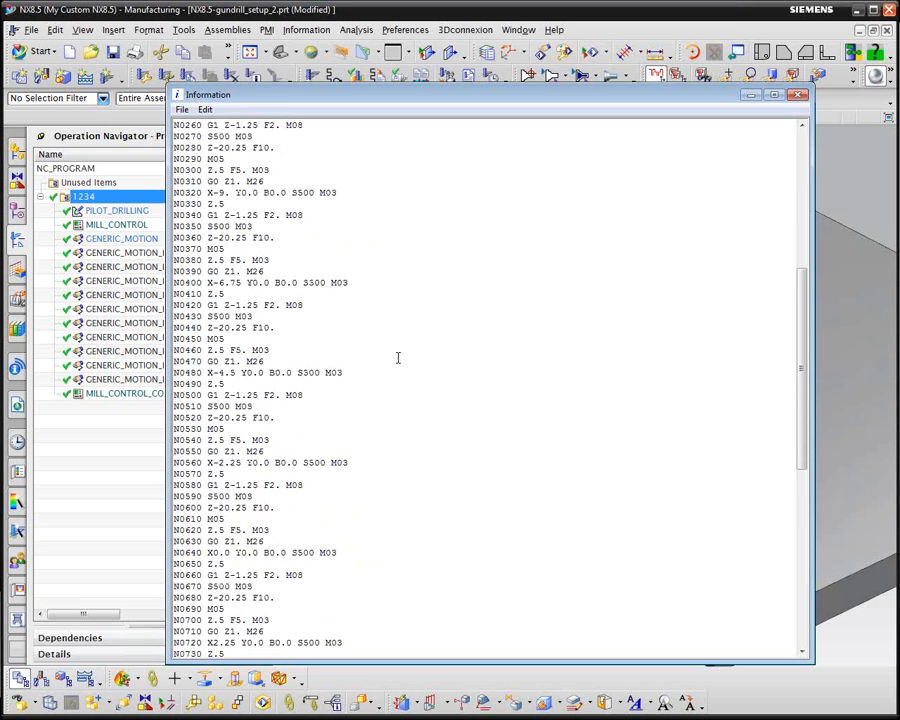
scroll(397, 357, "down", 4)
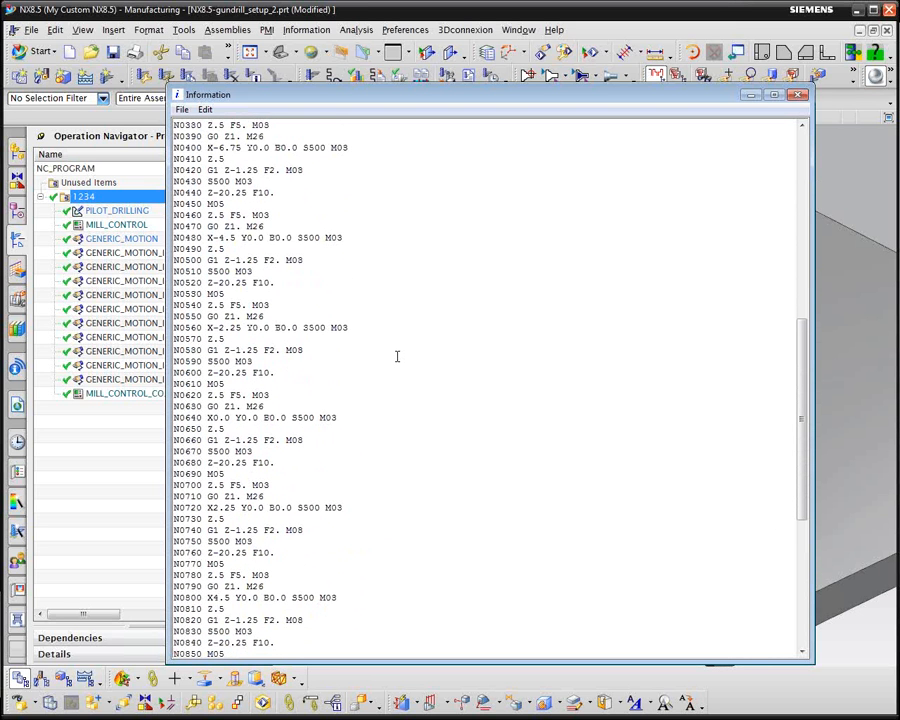
scroll(397, 357, "down", 10)
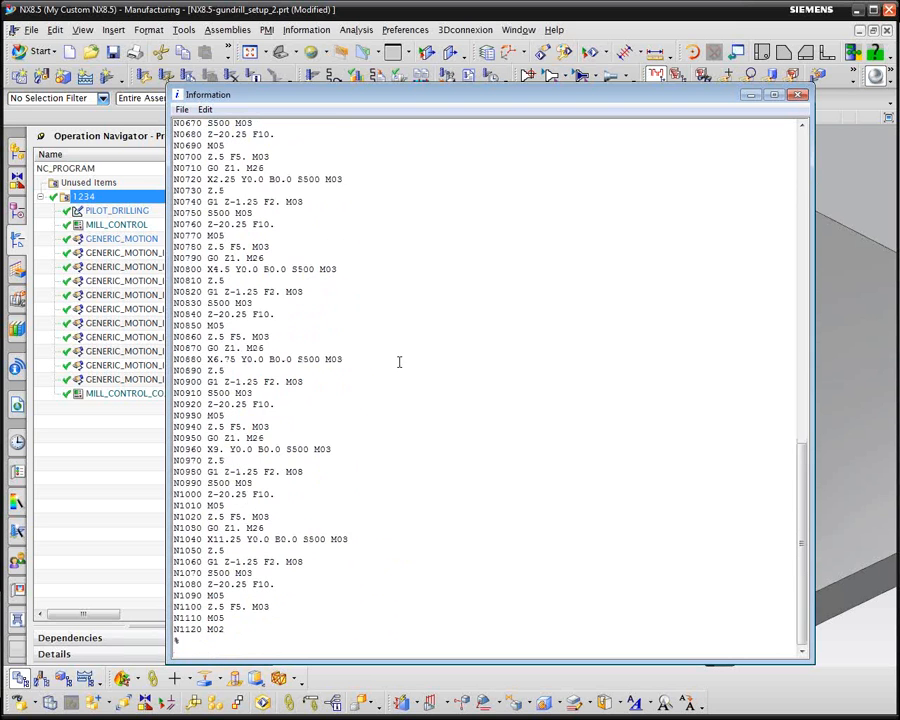
scroll(398, 357, "up", 14)
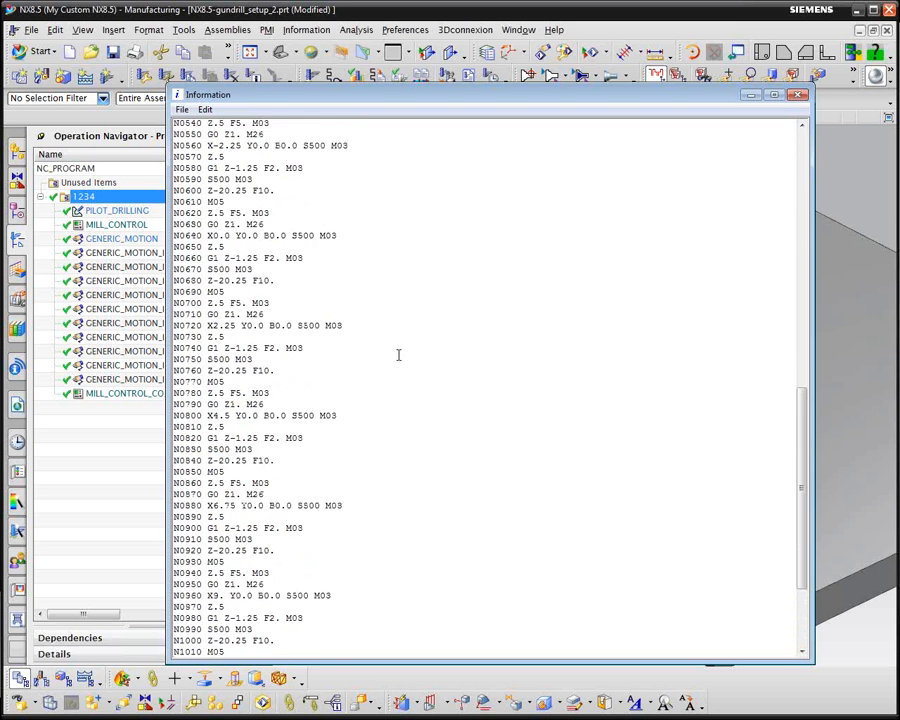
scroll(396, 350, "up", 10)
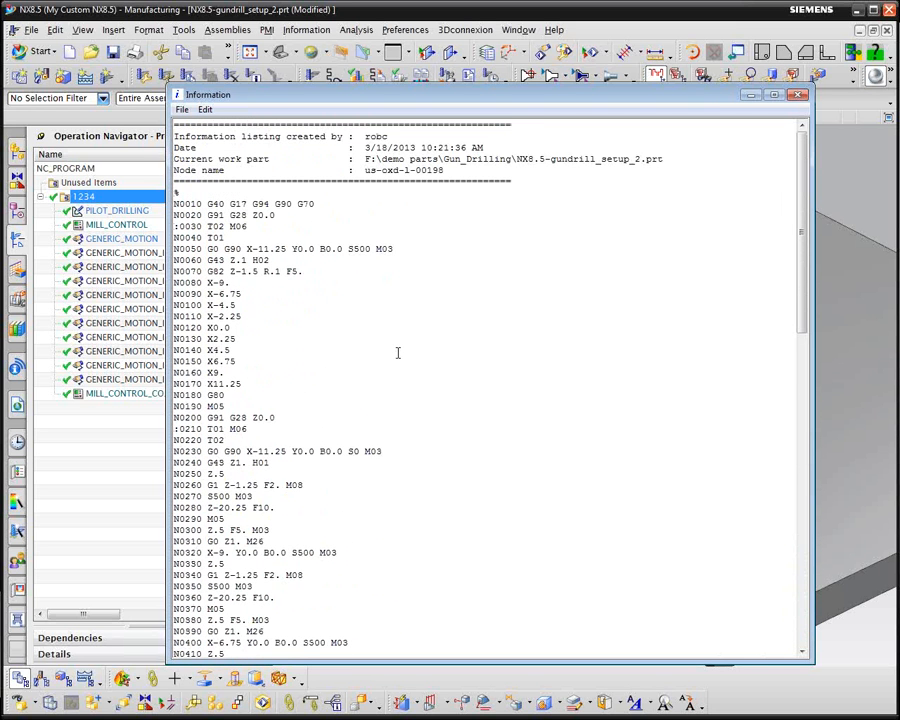
scroll(398, 355, "down", 3)
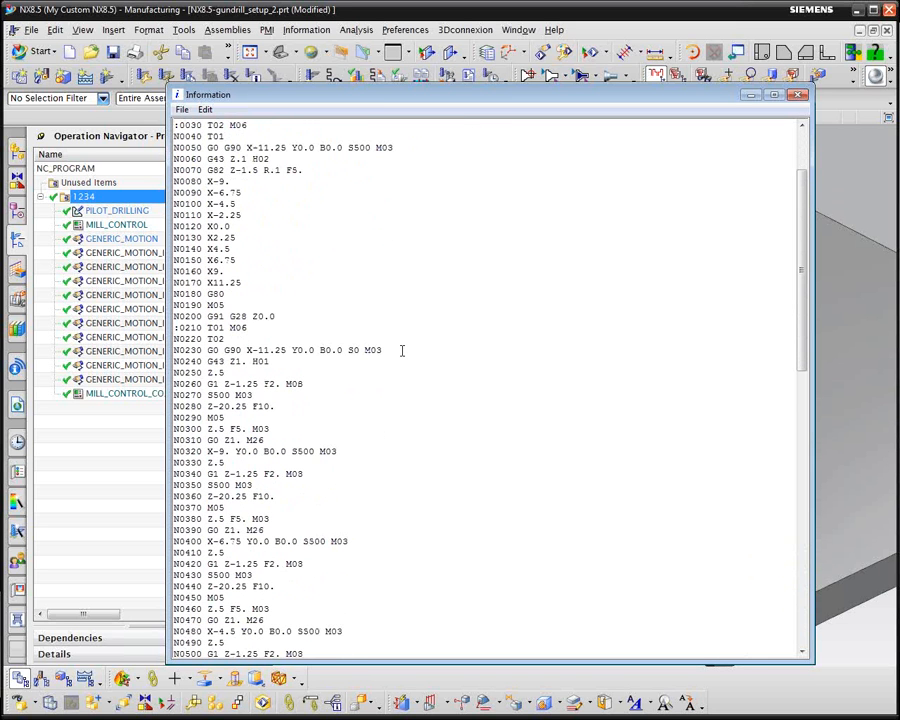
scroll(400, 348, "down", 2)
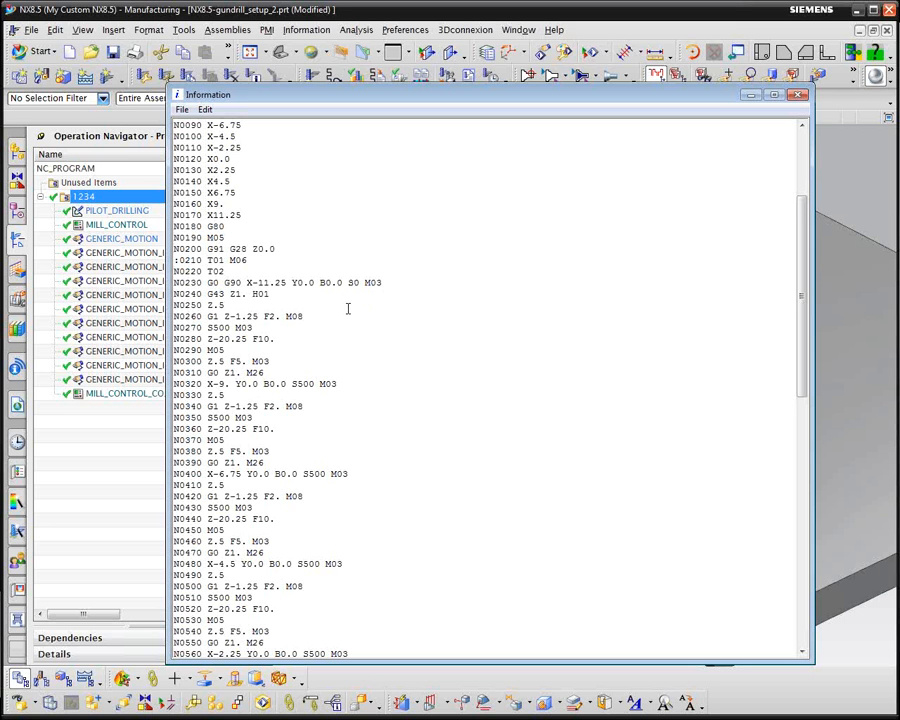
scroll(349, 310, "down", 1)
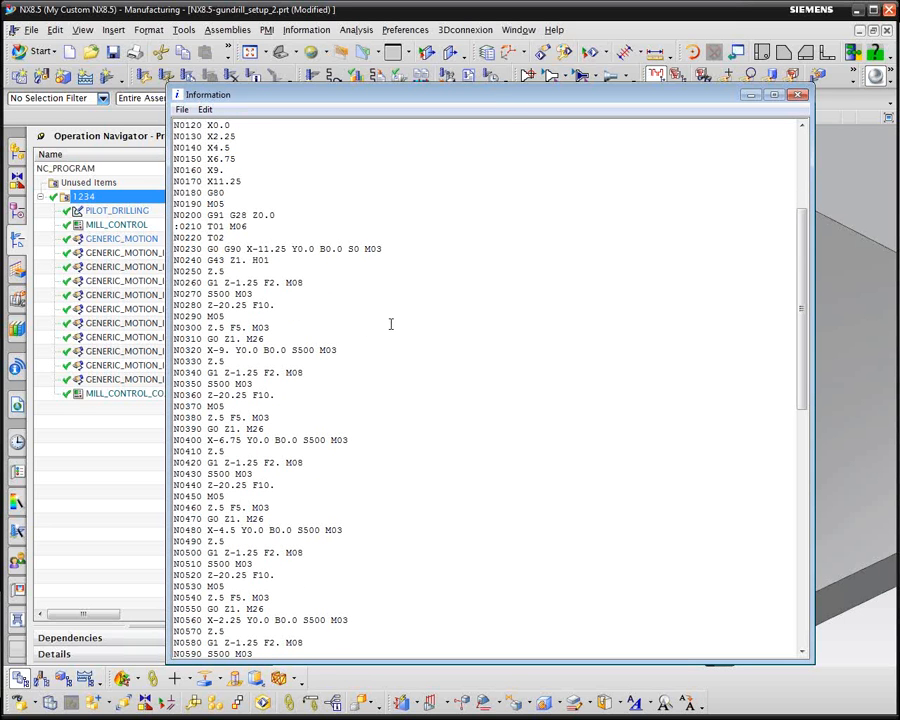
scroll(385, 312, "up", 6)
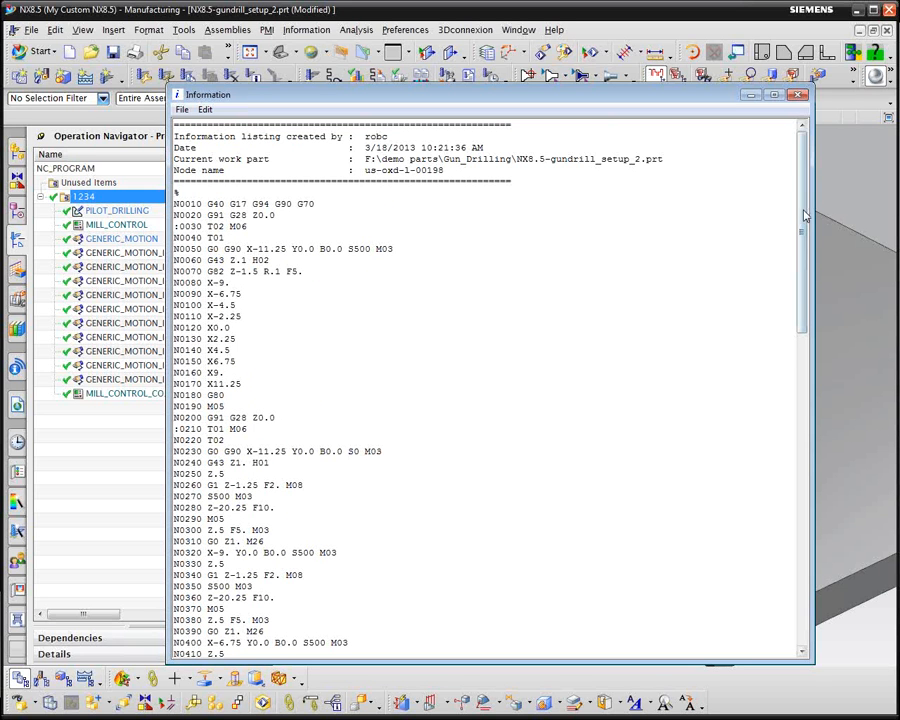
left_click(799, 97)
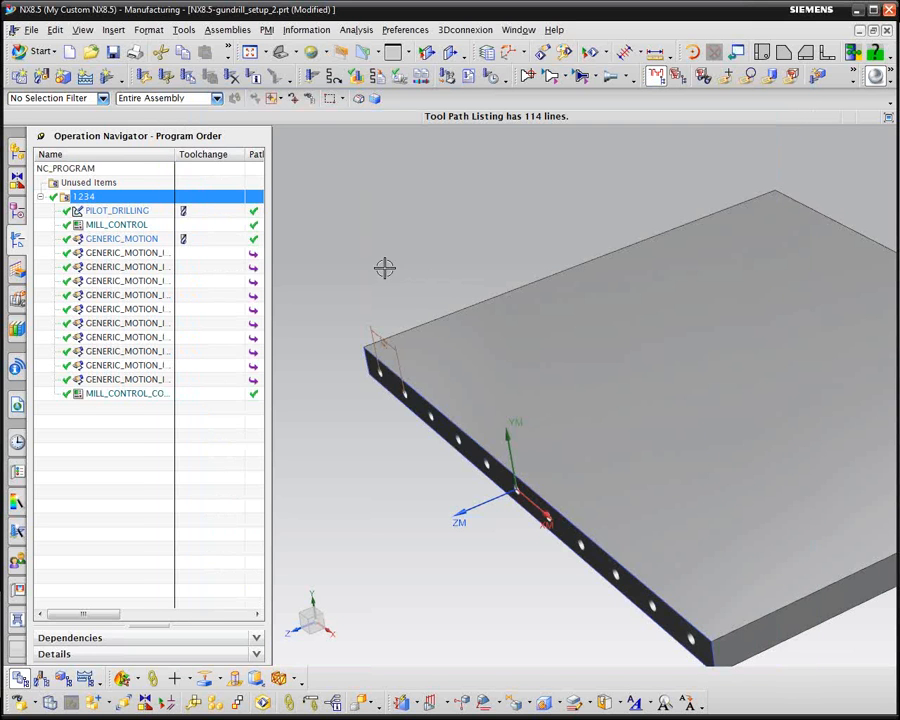
middle_click_drag(369, 257, 378, 246)
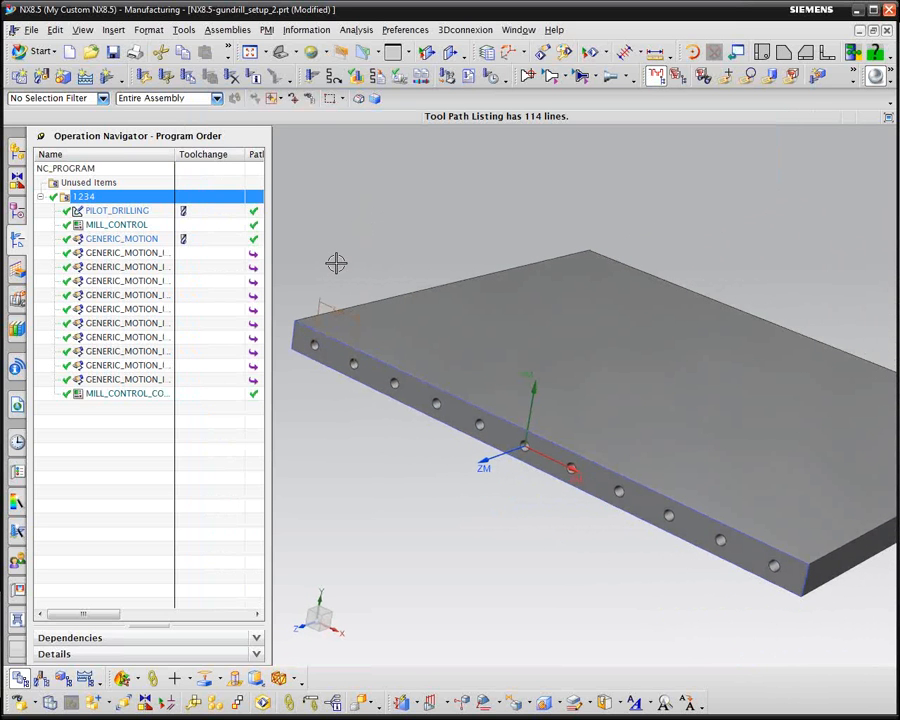
middle_click_drag(334, 260, 334, 238)
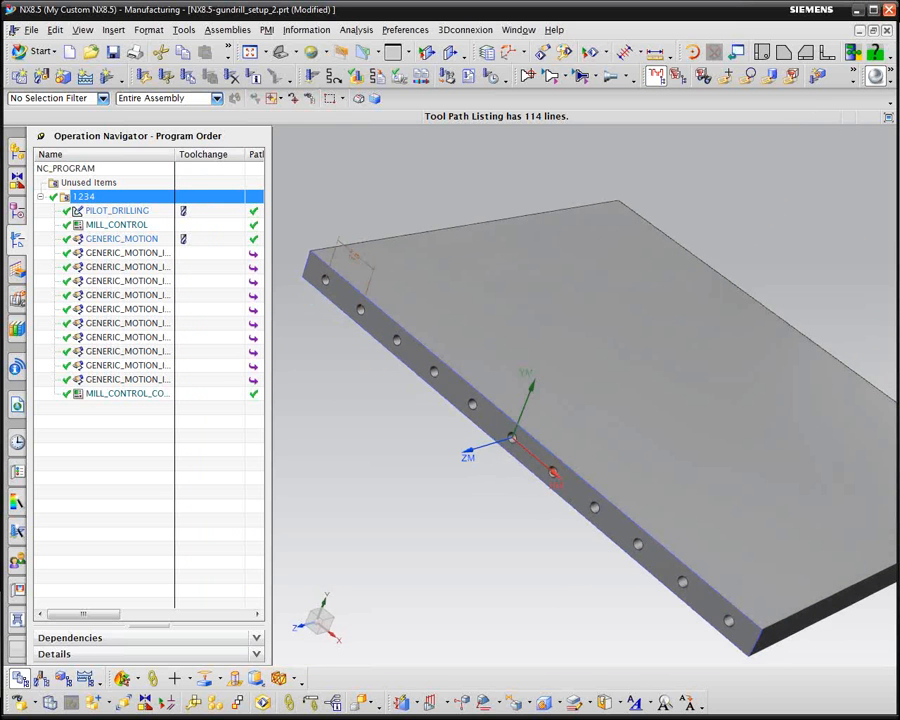